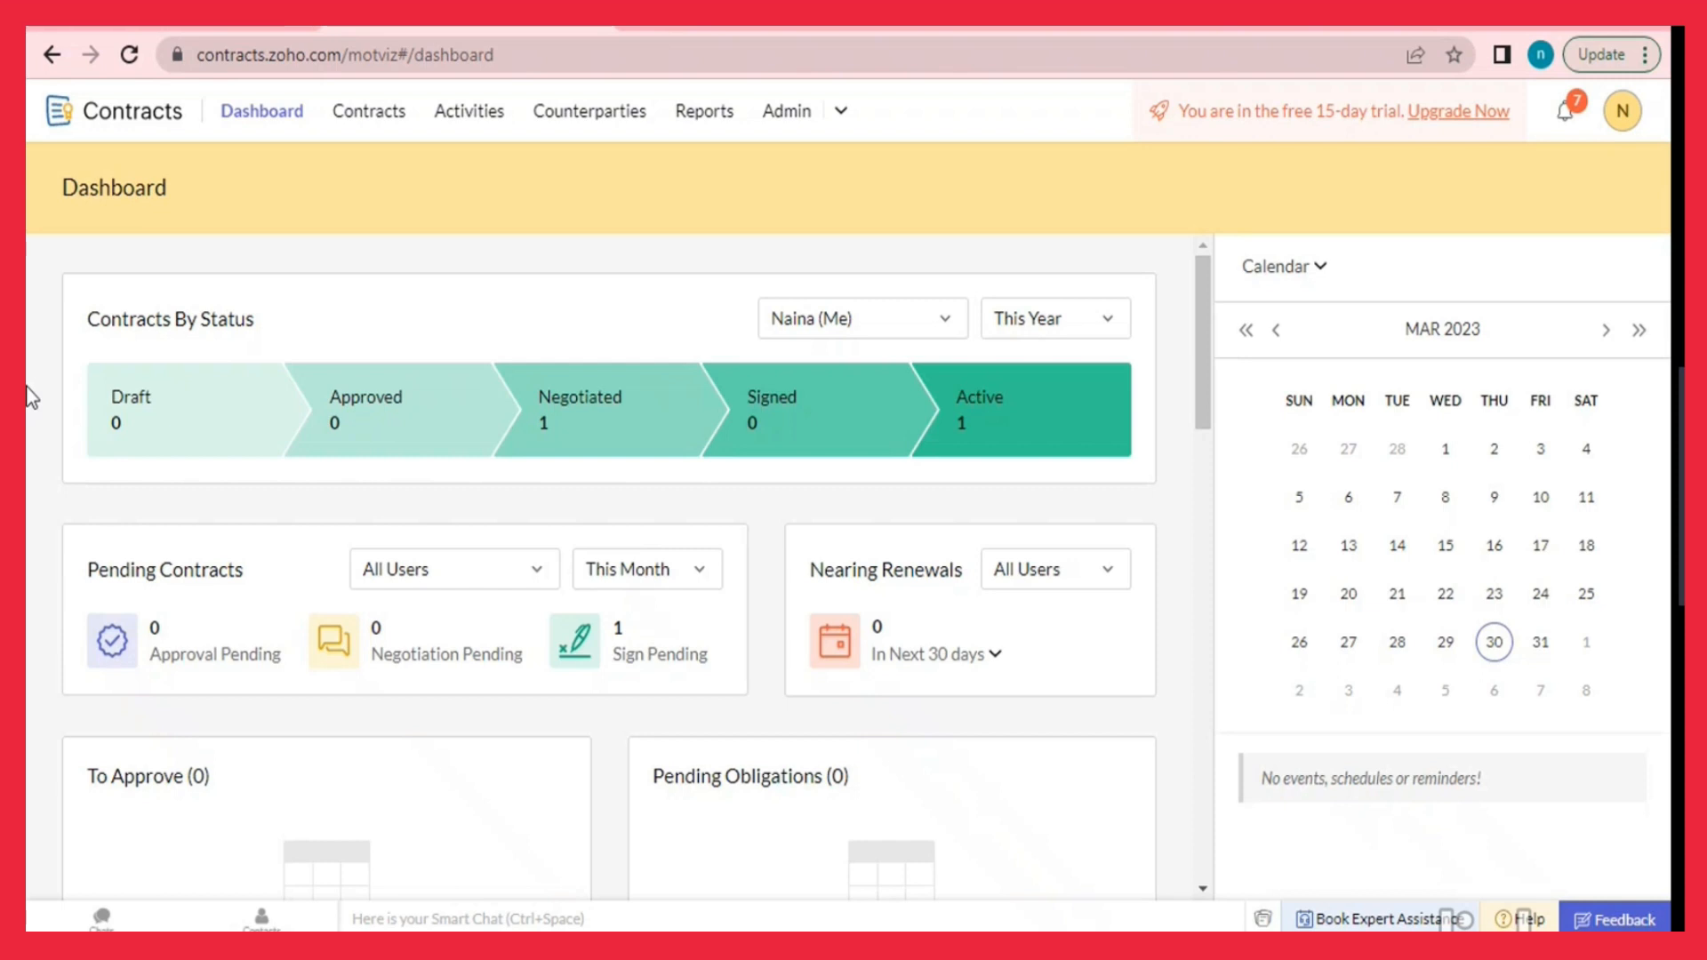
Go from the dashboard to the My Contracts list through the Contracts navigation entry.
{"action": "left_click", "coordinate": [351, 136]}
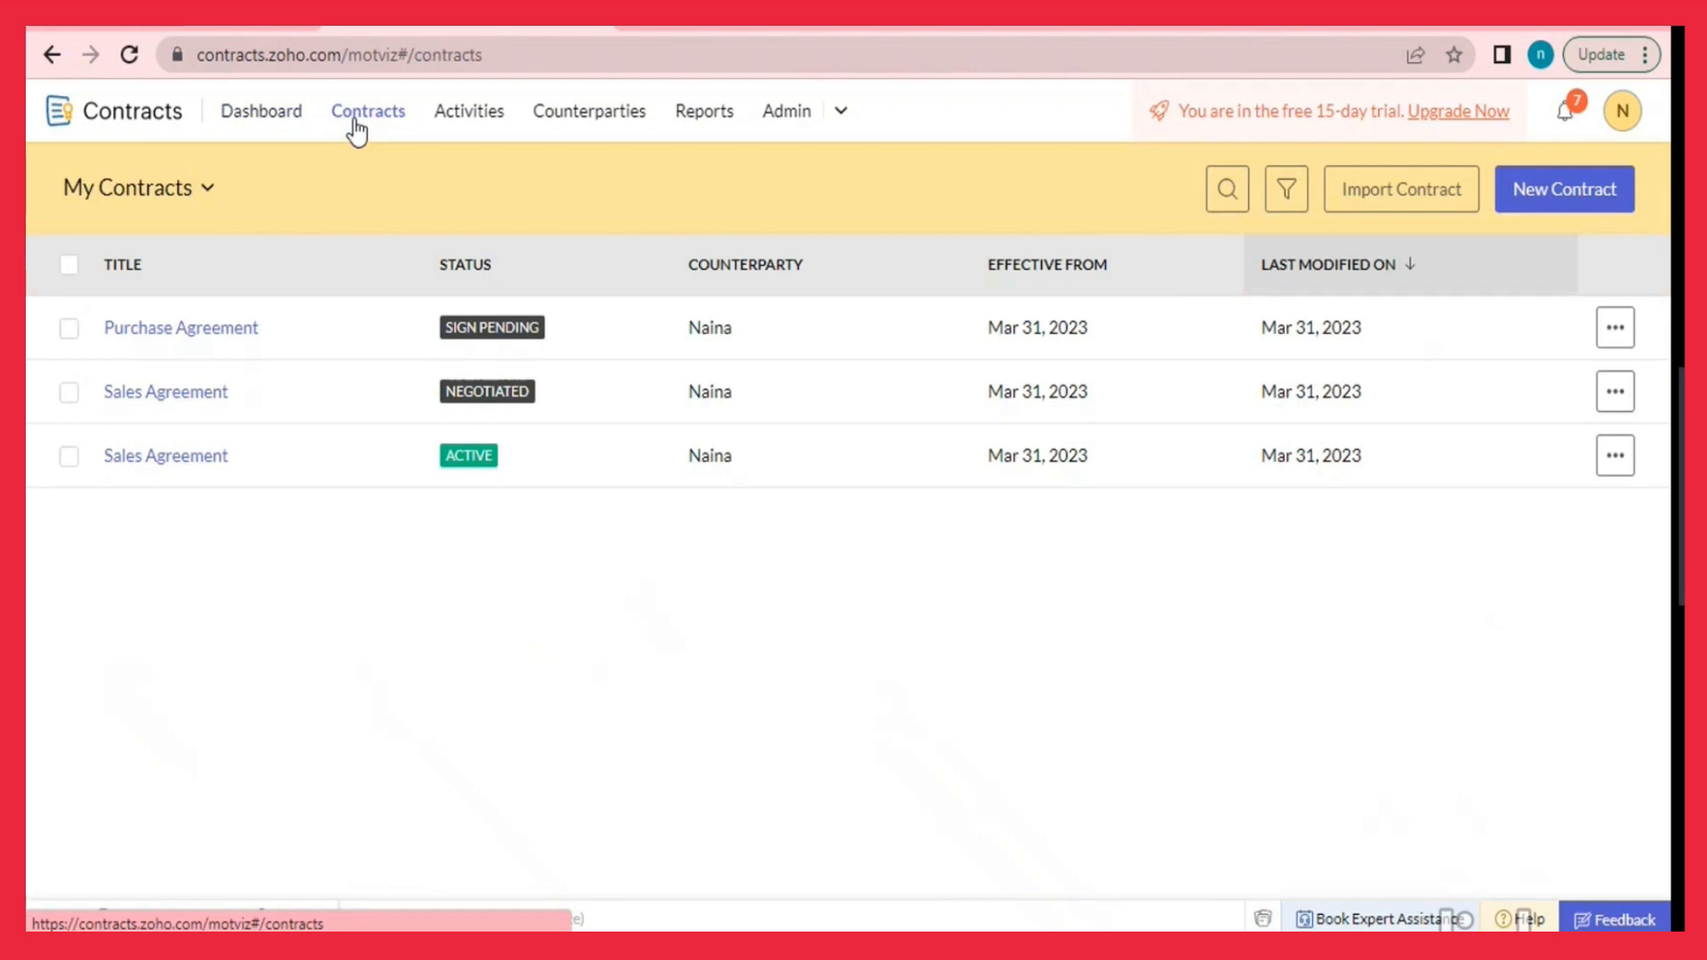
Start a new contract using the E-Commerce Vendor Agreement contract type.
{"action": "left_click", "coordinate": [1545, 204]}
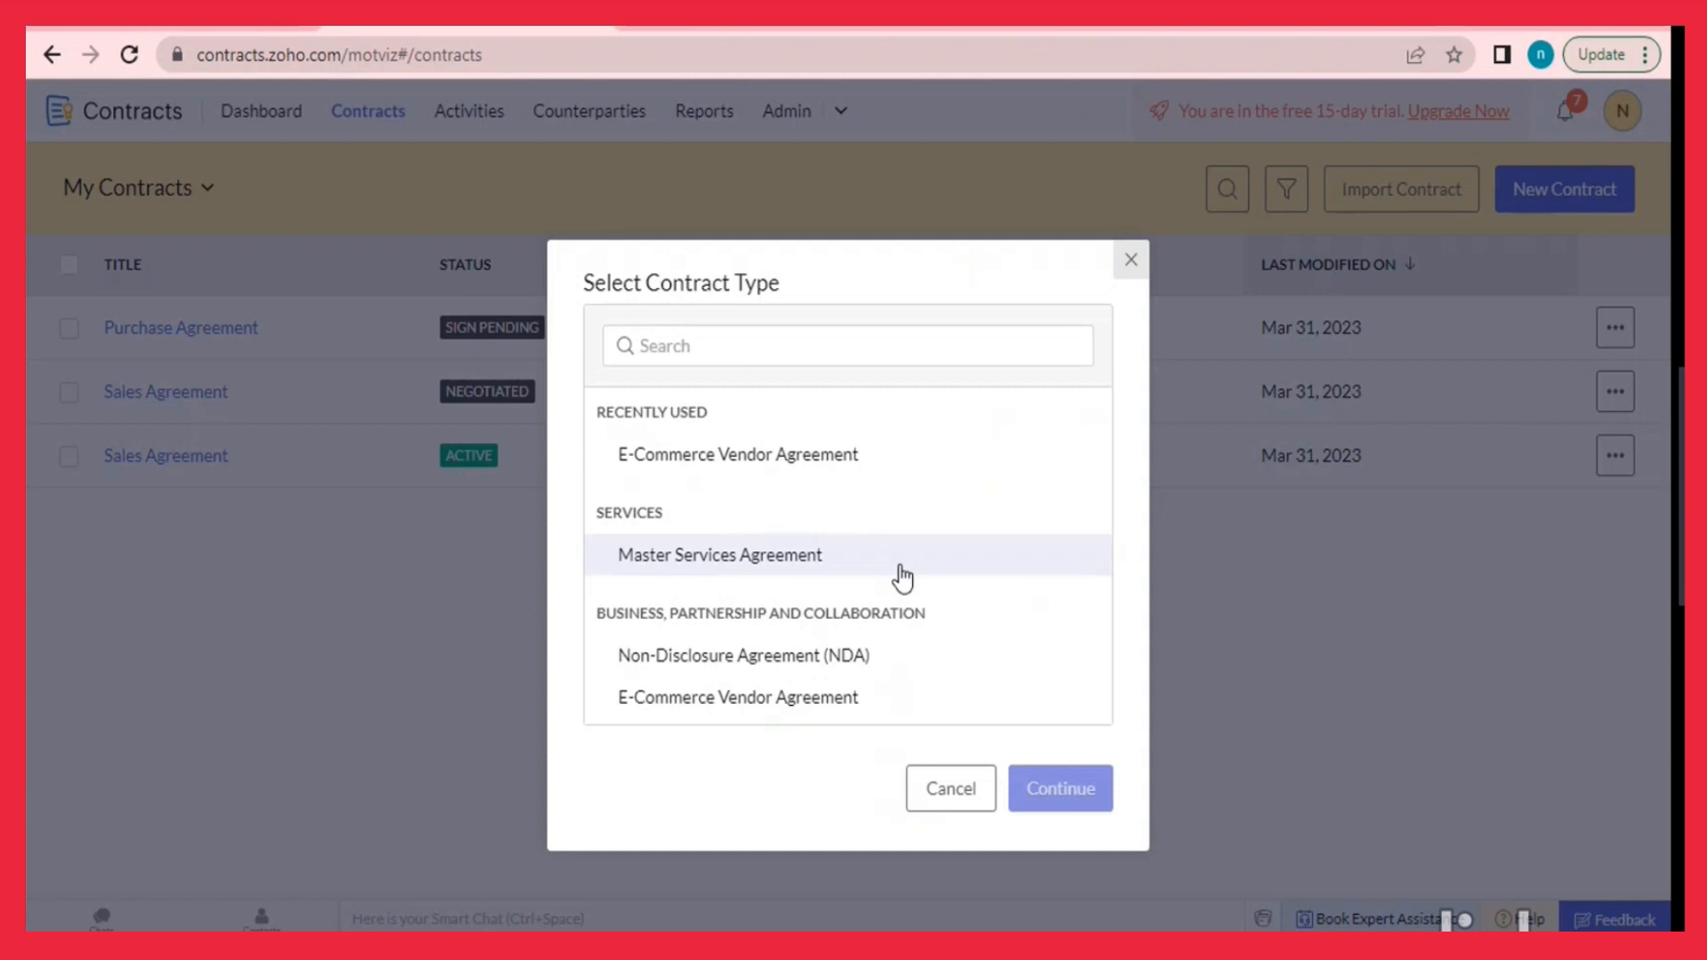
{"action": "left_click", "coordinate": [825, 472]}
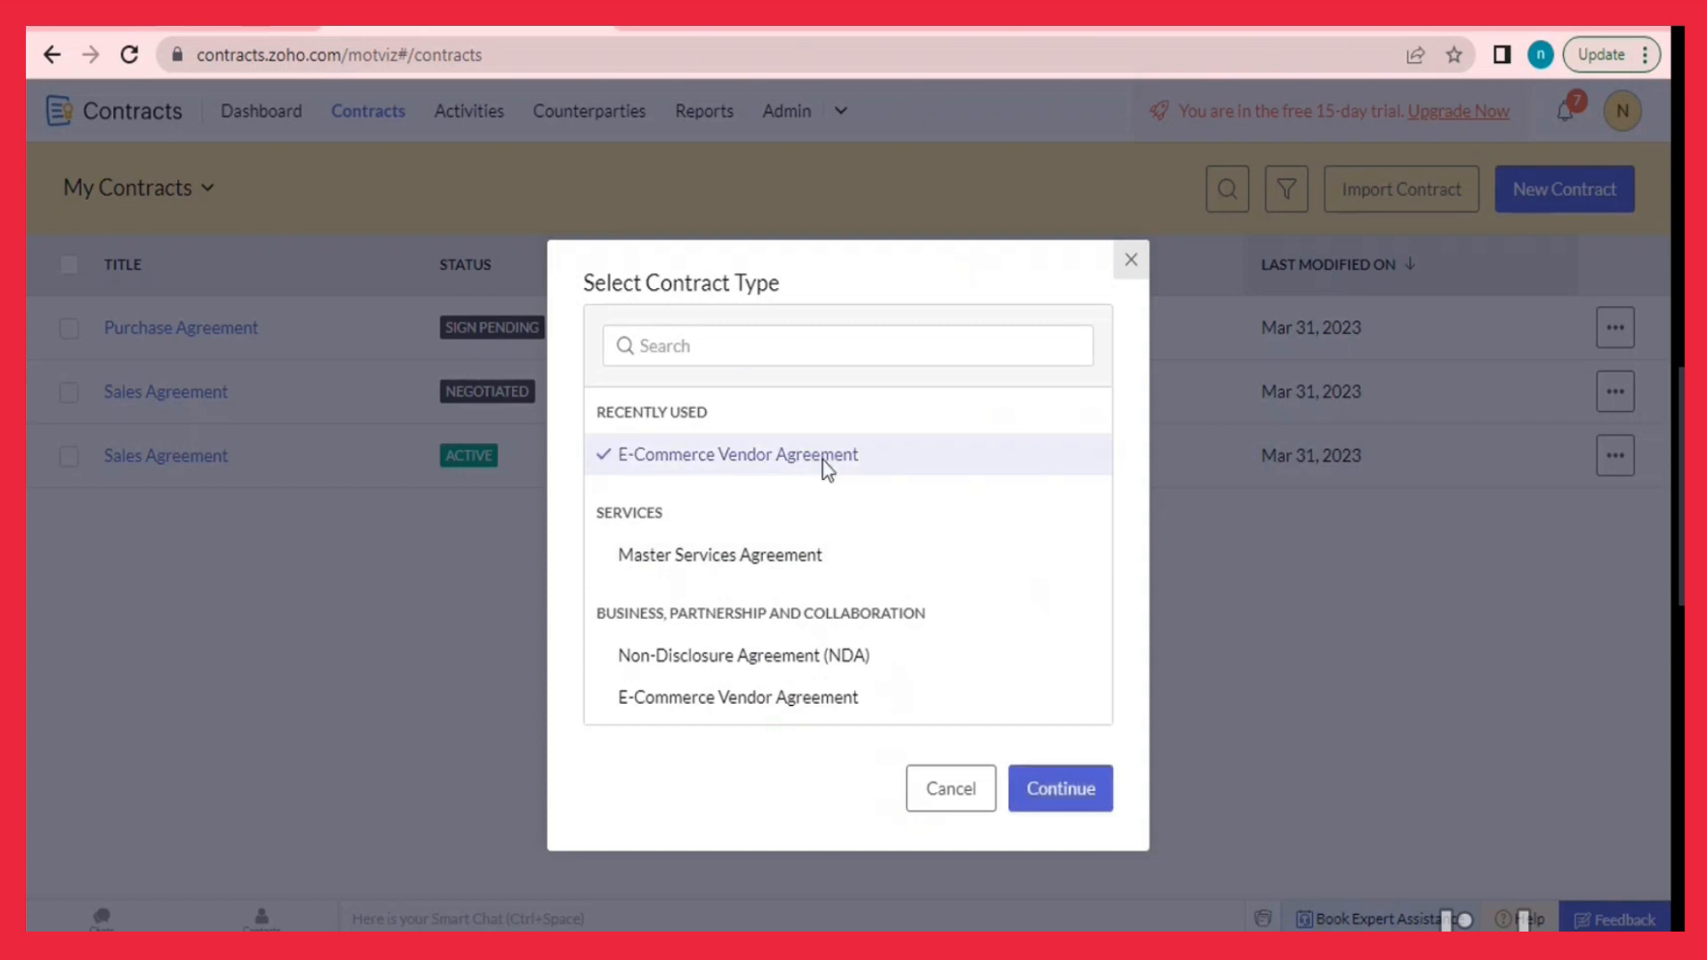
{"action": "left_click", "coordinate": [1059, 800]}
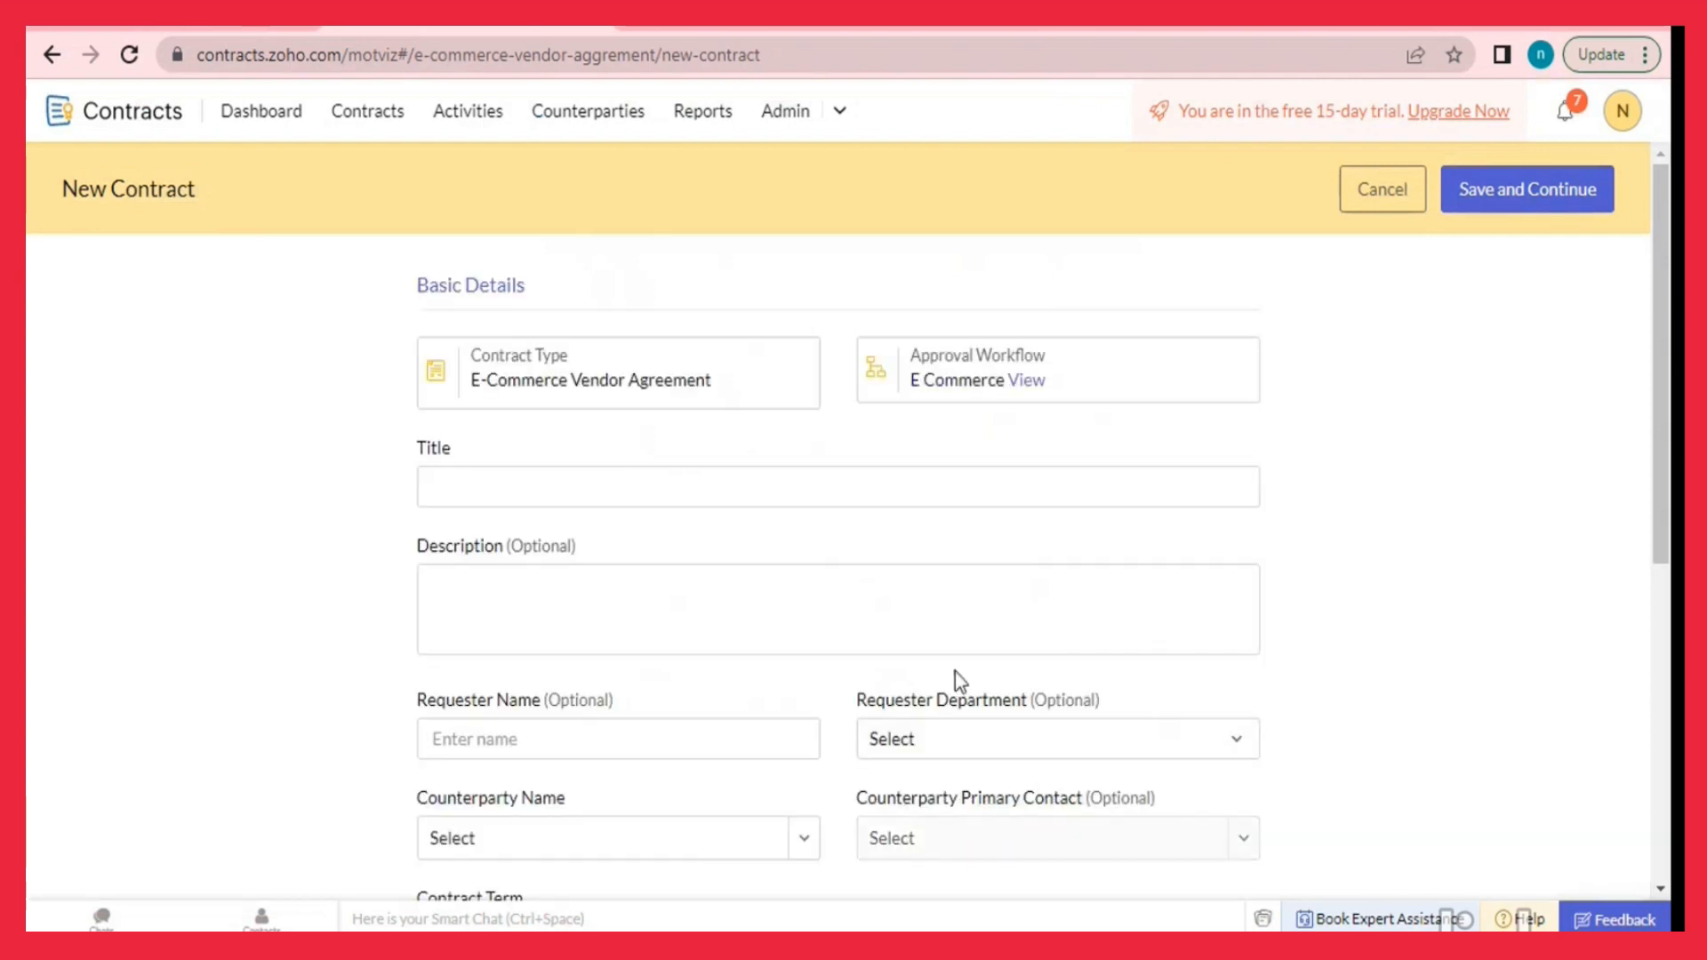
Title the contract 'Purchase Agreement' and enter the requester's name.
{"action": "left_click", "coordinate": [765, 481]}
{"action": "type", "text": "Purchase Agreement"}
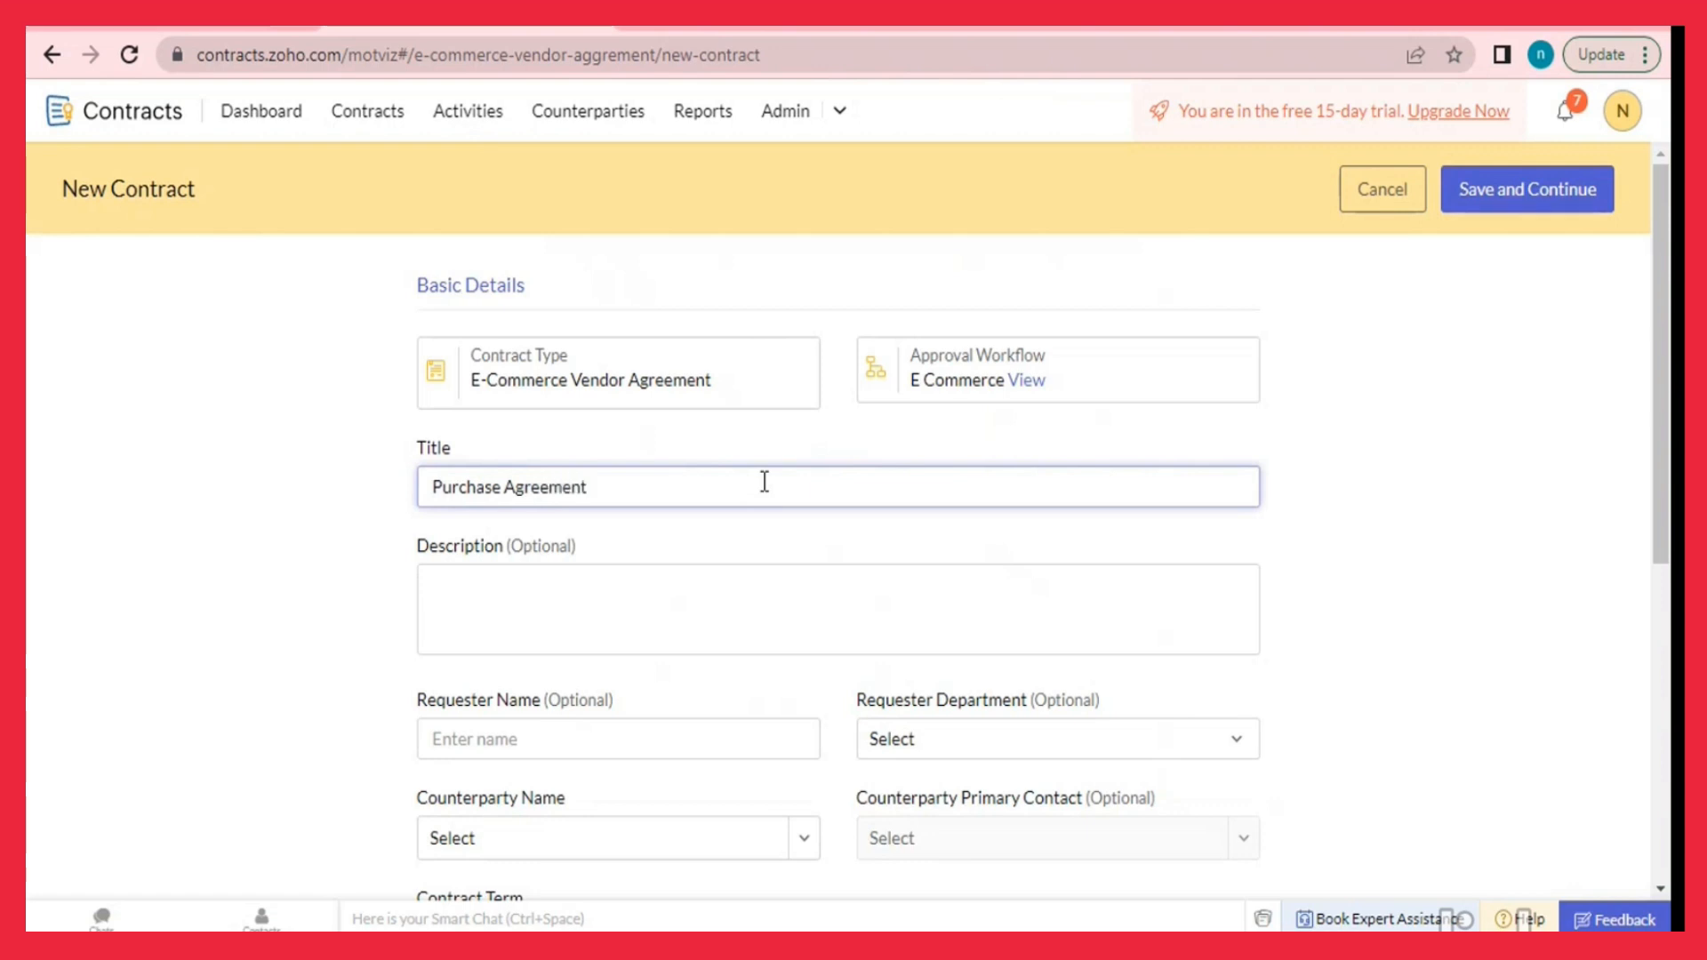
{"action": "left_click", "coordinate": [701, 737]}
{"action": "type", "text": "Shourya"}
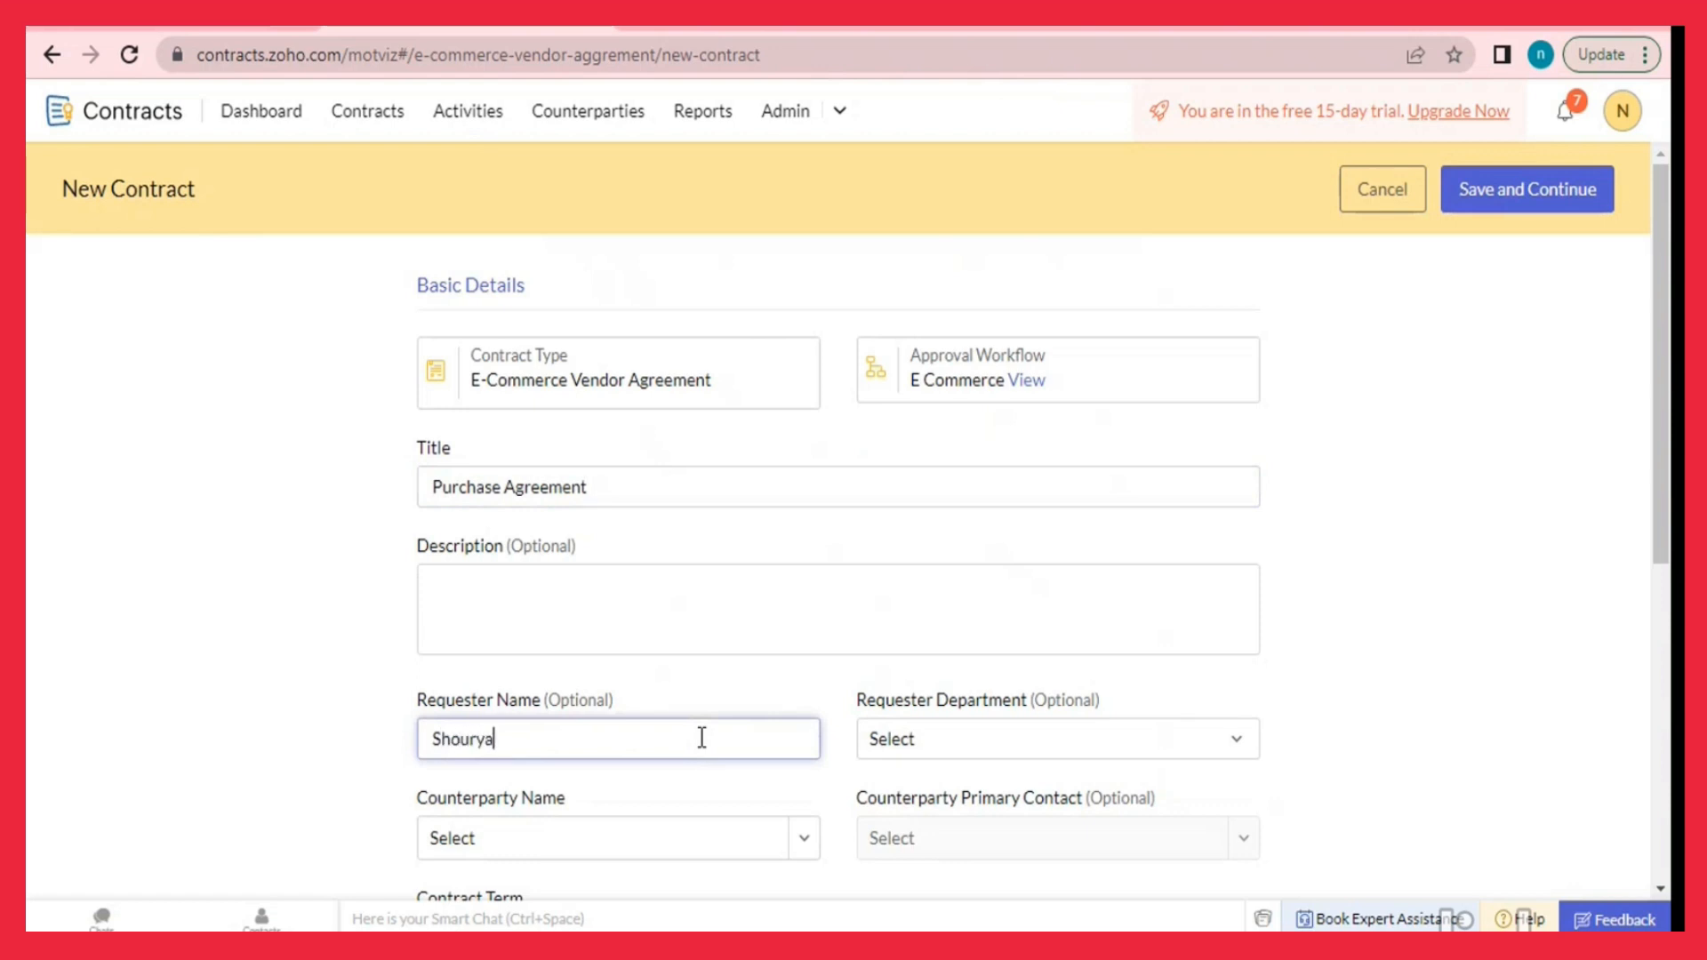
Set the requester department to Purchase and choose the counterparty and its primary contact.
{"action": "scroll", "coordinate": [755, 723], "scroll_direction": "down", "scroll_amount": 2}
{"action": "left_click", "coordinate": [1026, 622]}
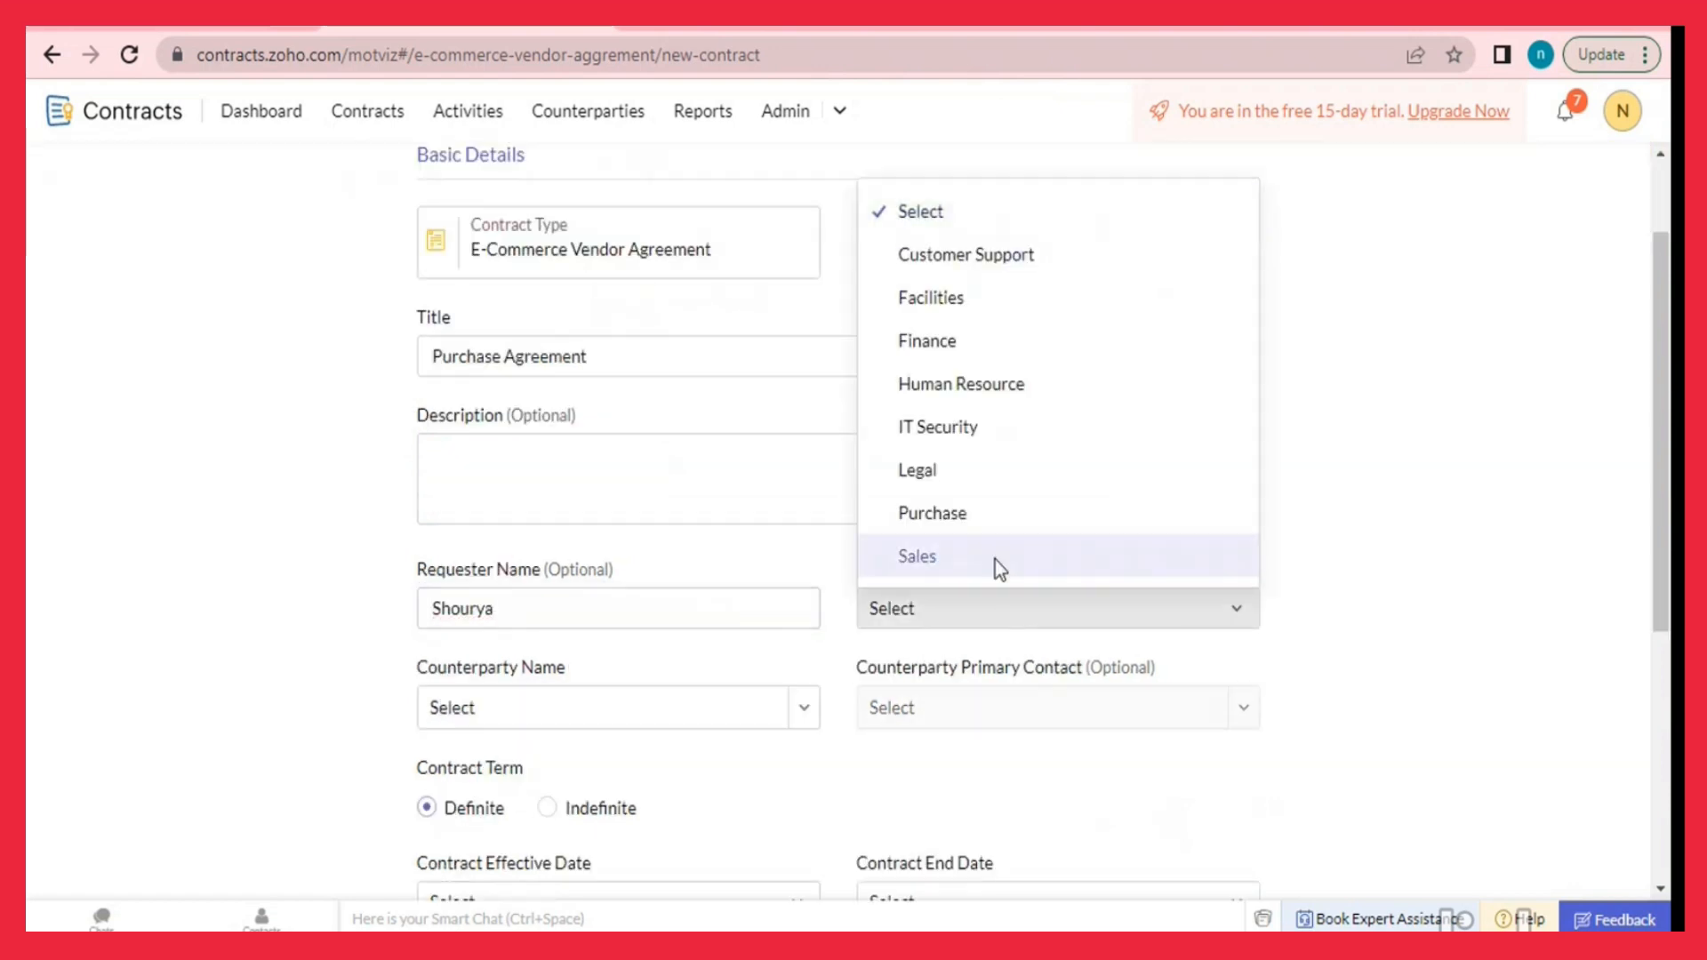
{"action": "left_click", "coordinate": [978, 514]}
{"action": "left_click", "coordinate": [649, 708]}
{"action": "left_click", "coordinate": [802, 708]}
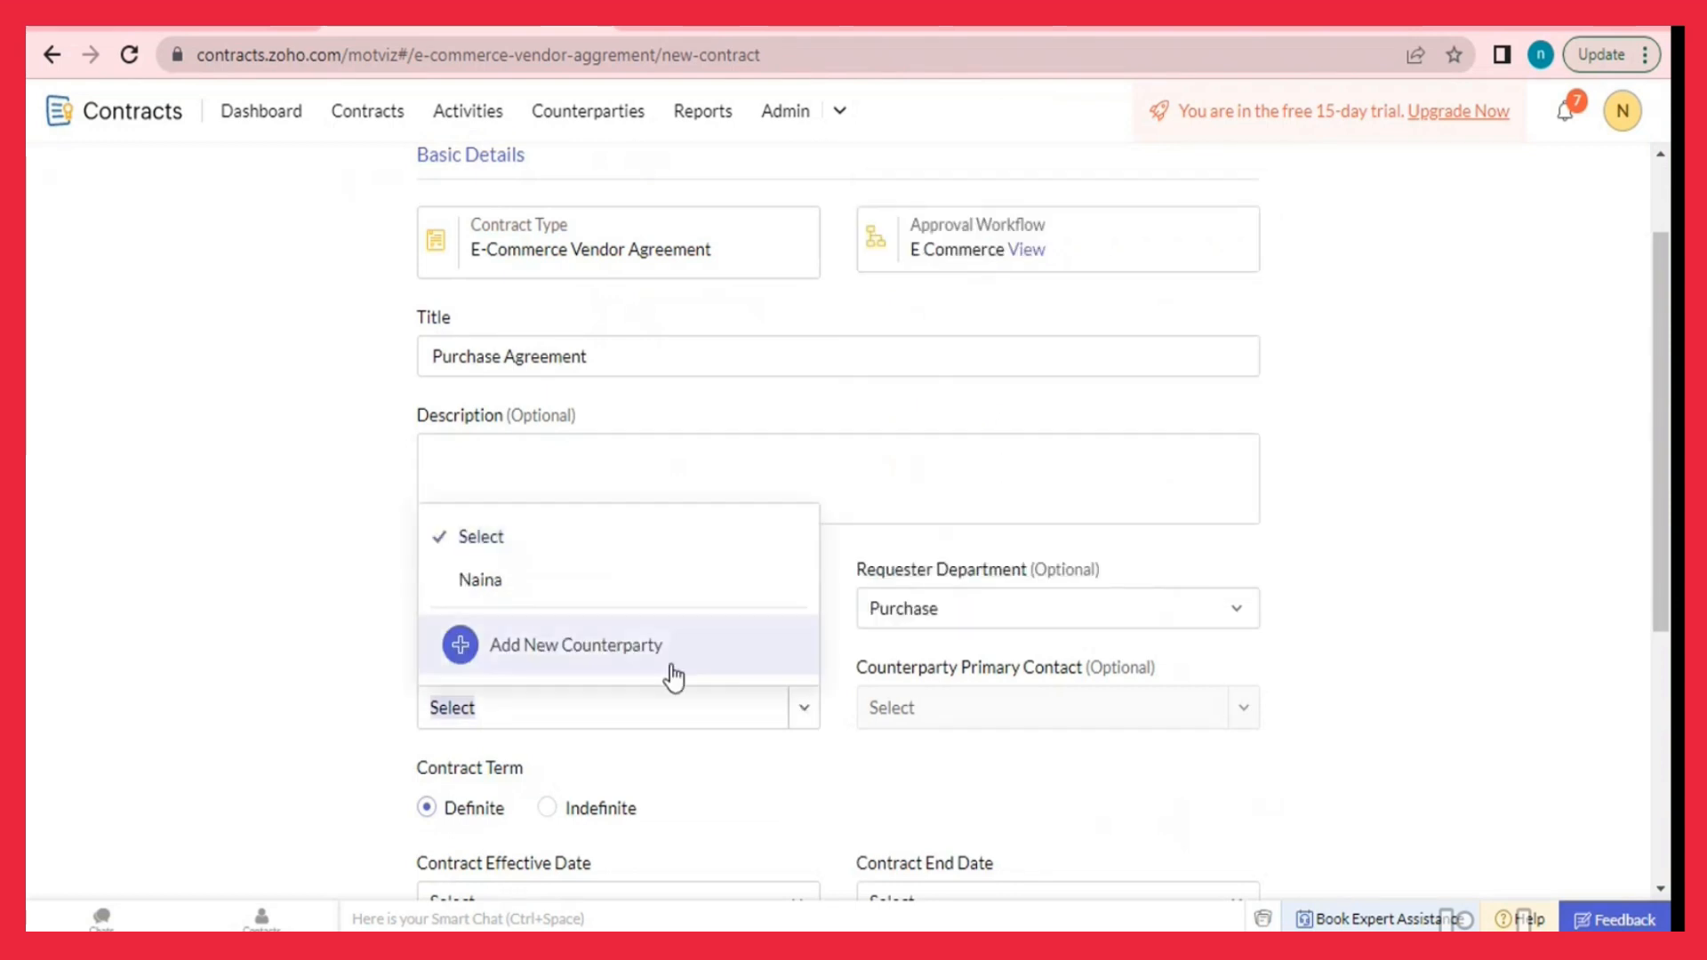
{"action": "left_click", "coordinate": [516, 579]}
{"action": "left_click", "coordinate": [971, 712]}
{"action": "left_click", "coordinate": [1241, 711]}
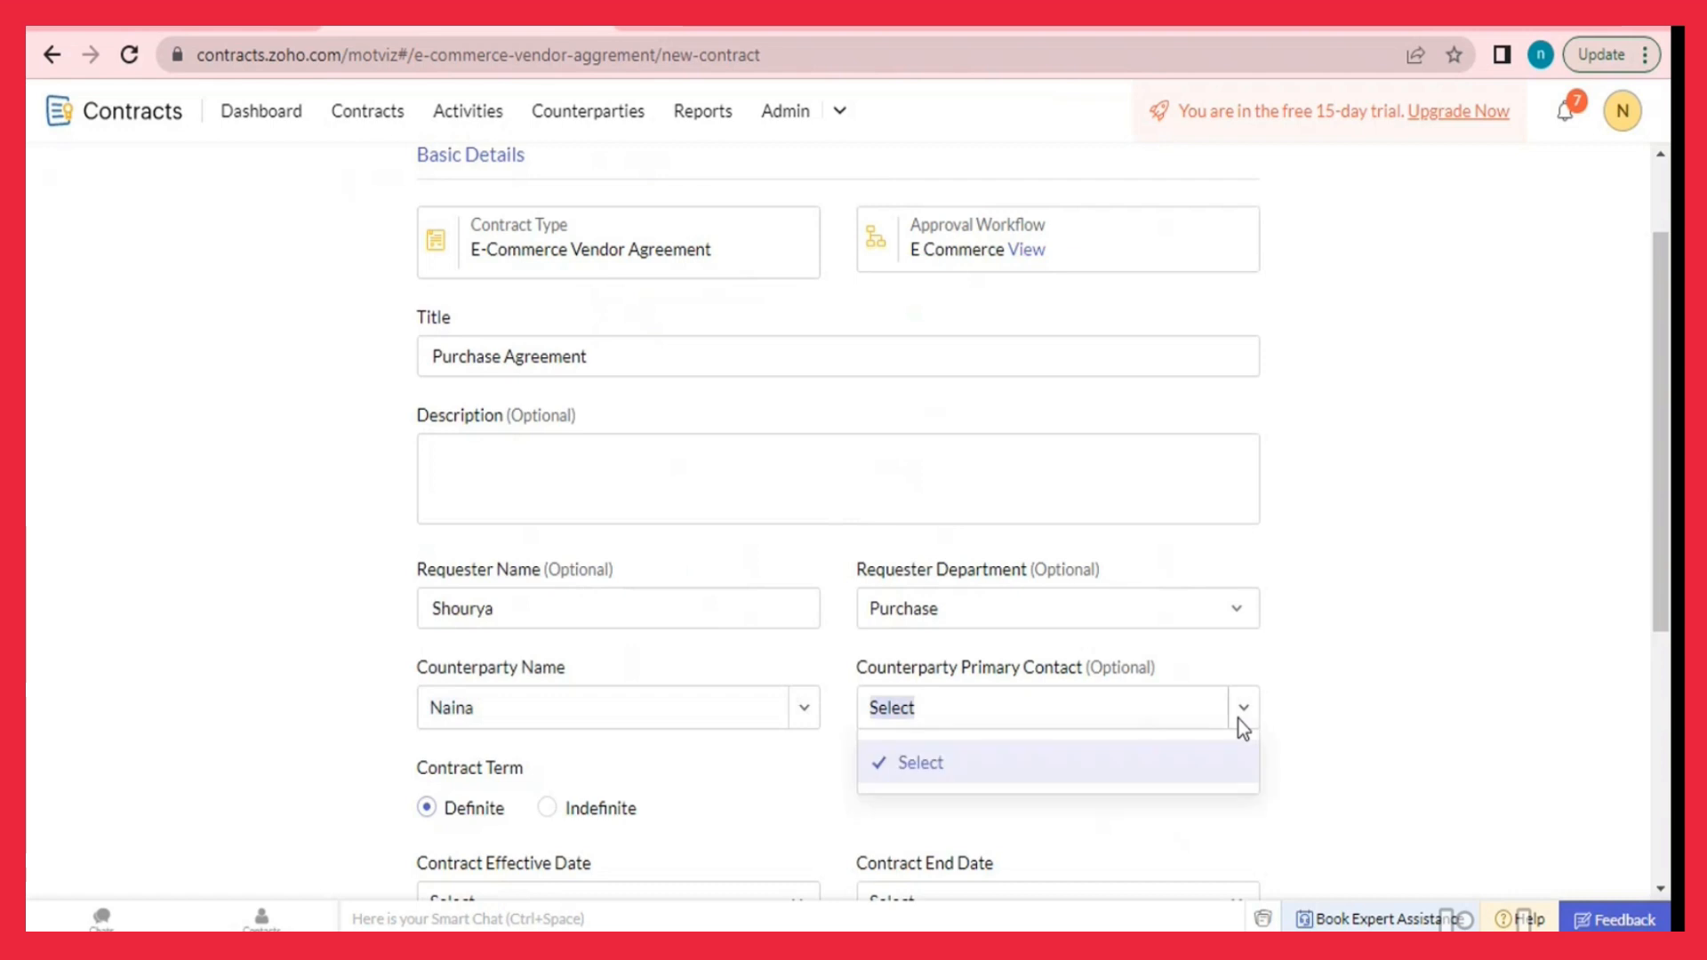
{"action": "left_click", "coordinate": [1149, 815]}
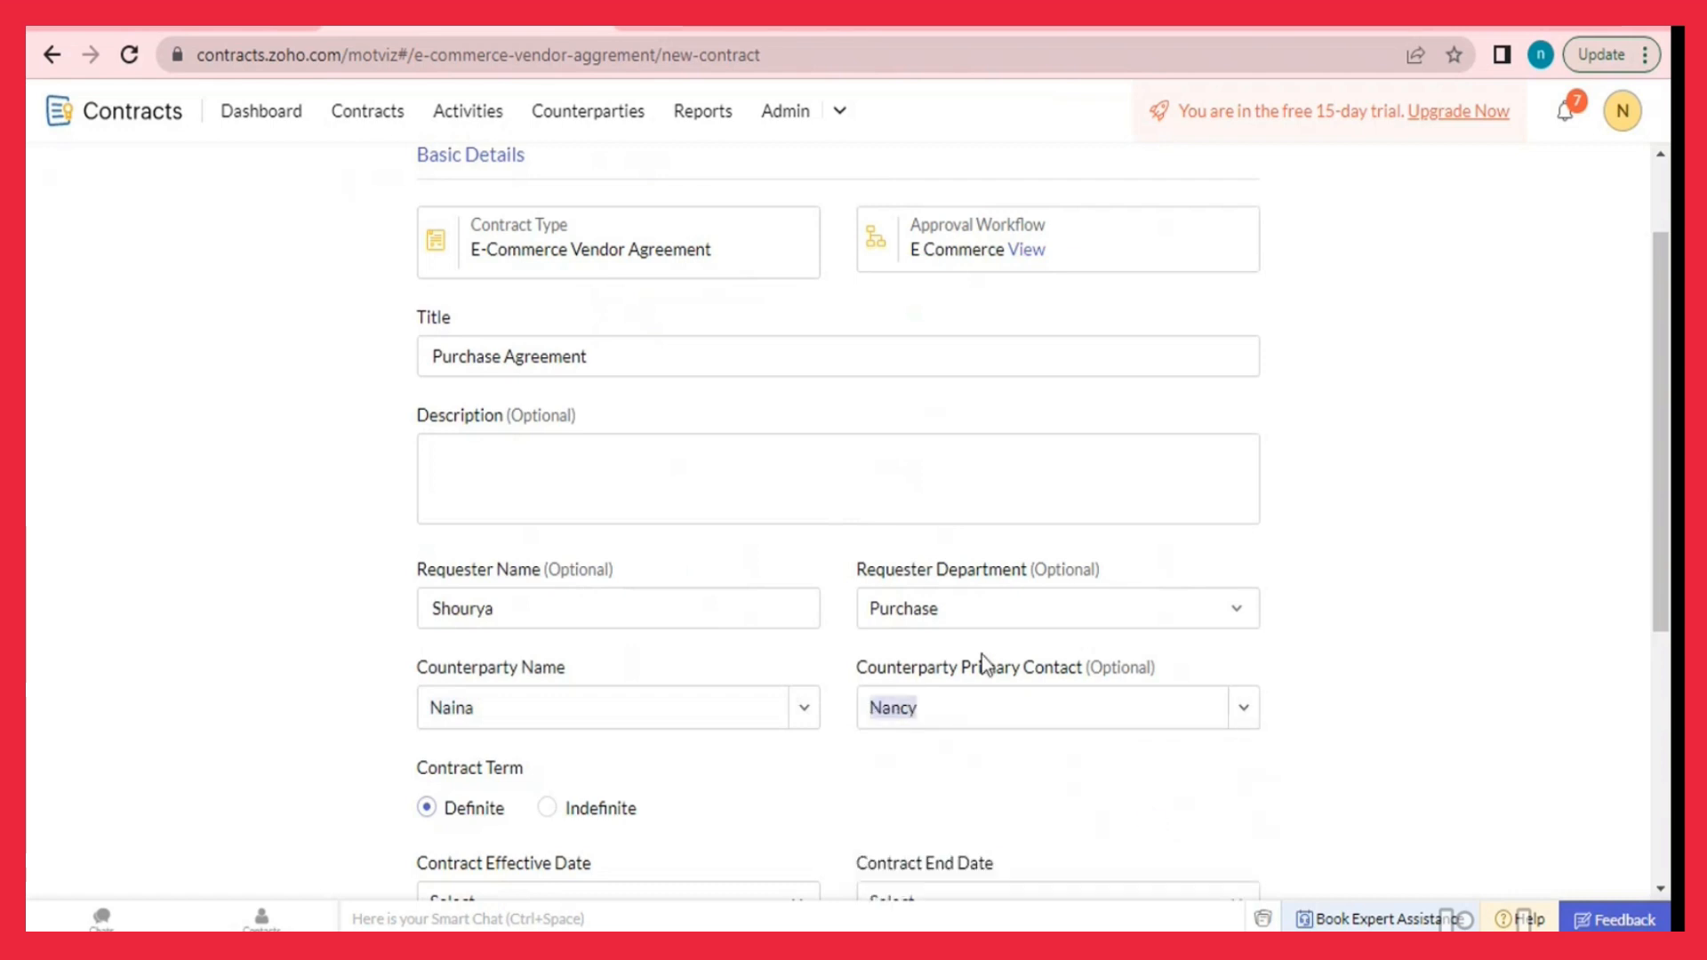
{"action": "scroll", "coordinate": [684, 560], "scroll_direction": "down", "scroll_amount": 3}
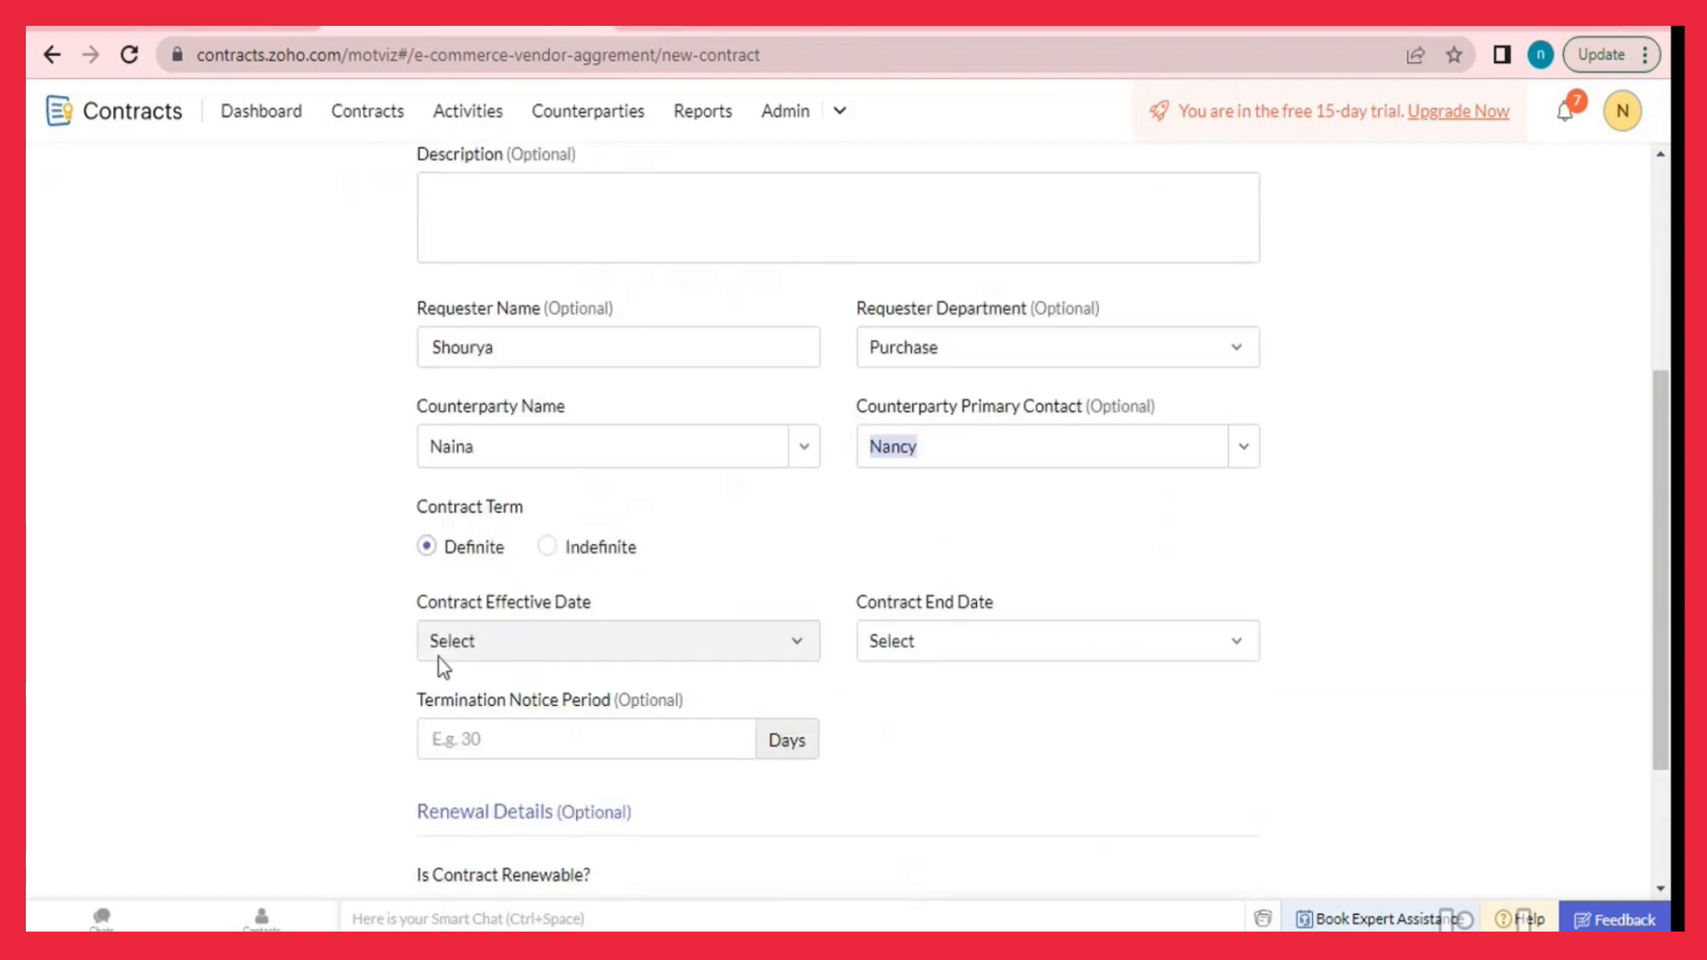
{"action": "left_click", "coordinate": [480, 658]}
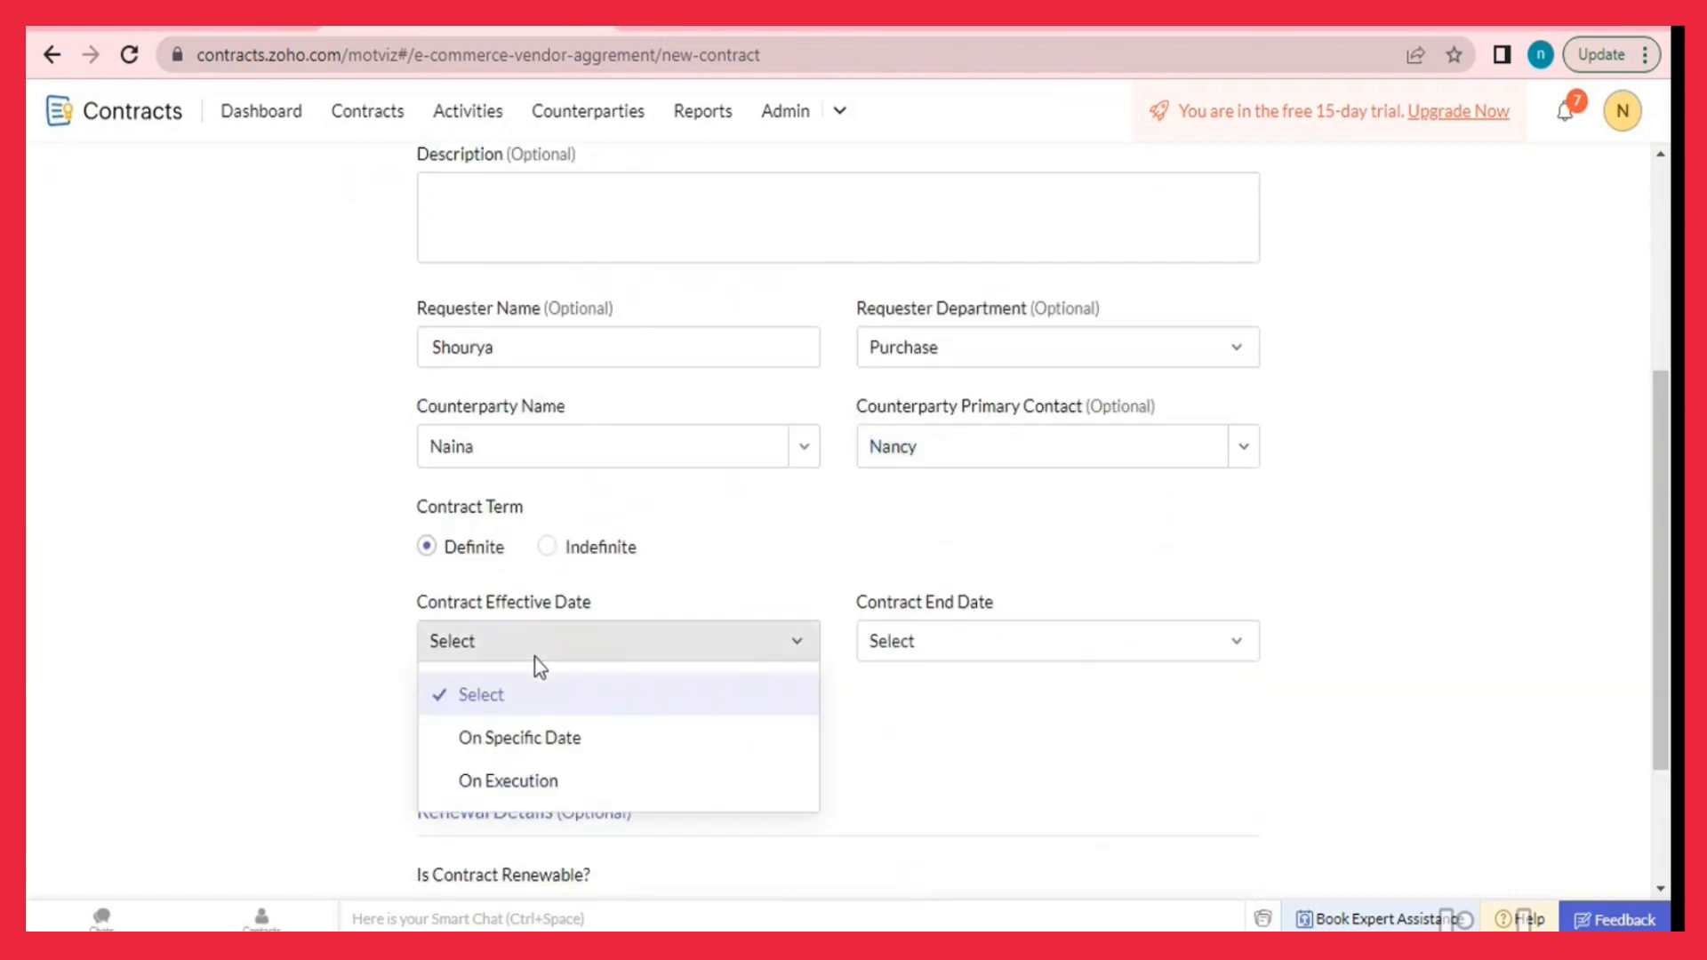
Change the counterparty's primary contact to test.
{"action": "left_click", "coordinate": [893, 467]}
{"action": "left_click", "coordinate": [1231, 449]}
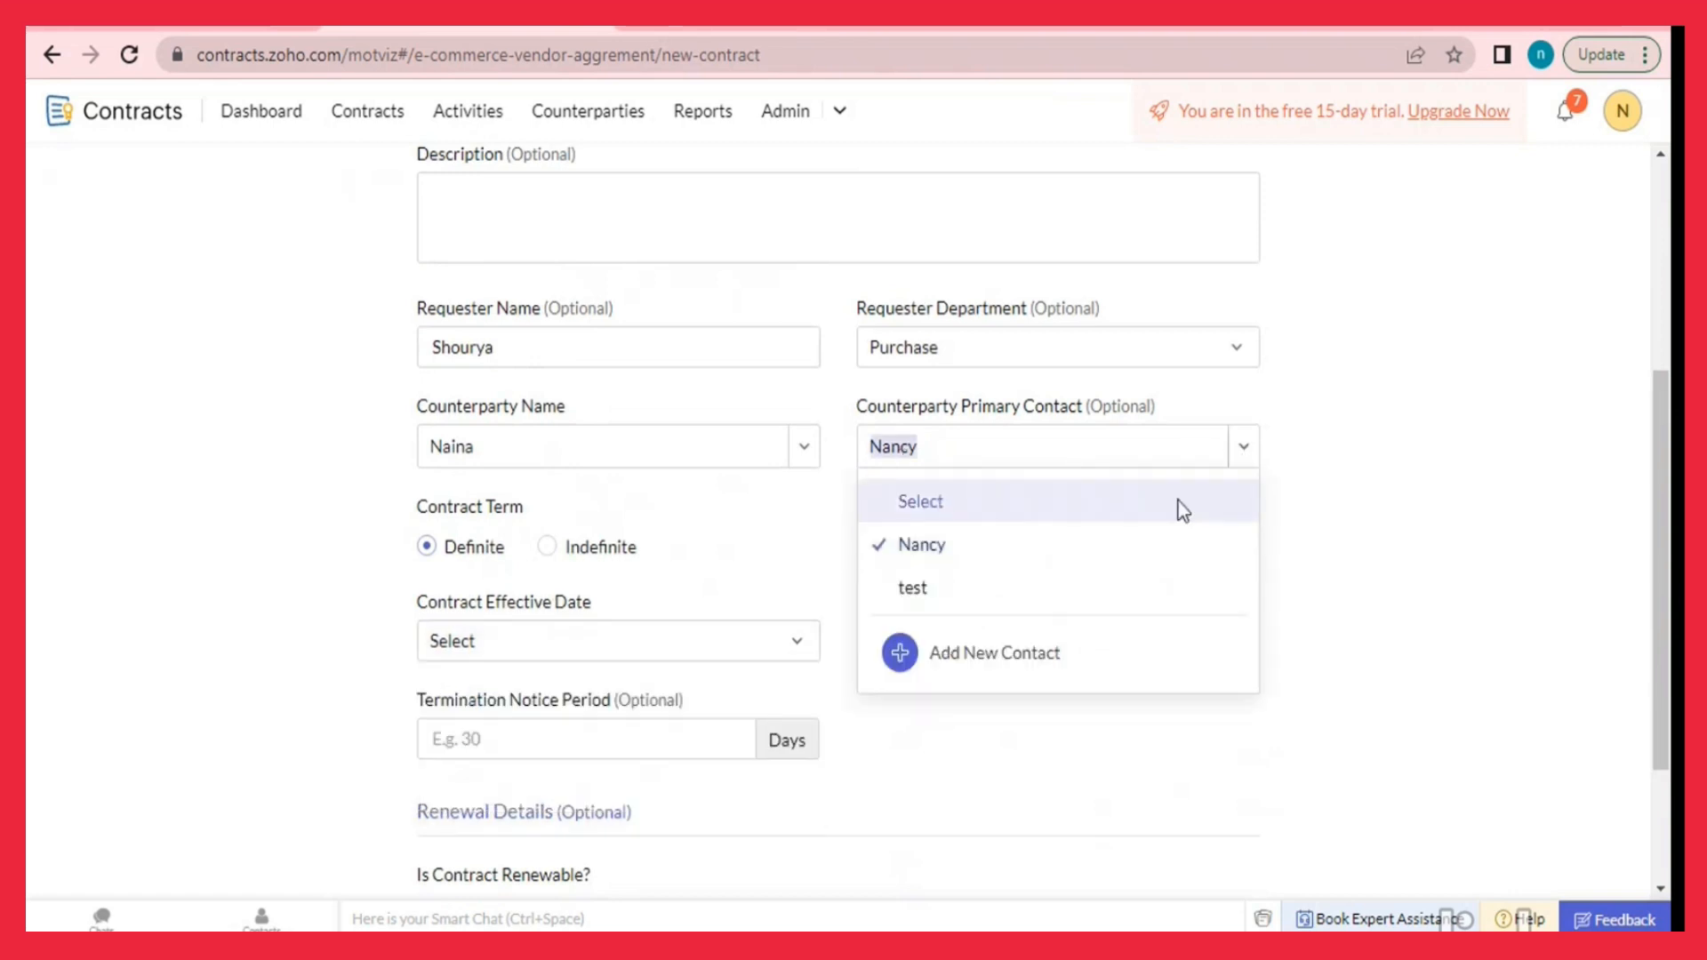
{"action": "left_click", "coordinate": [1128, 589]}
Set specific effective and end dates: Mar 31, 2023 to Mar 31, 2024.
{"action": "left_click", "coordinate": [800, 643]}
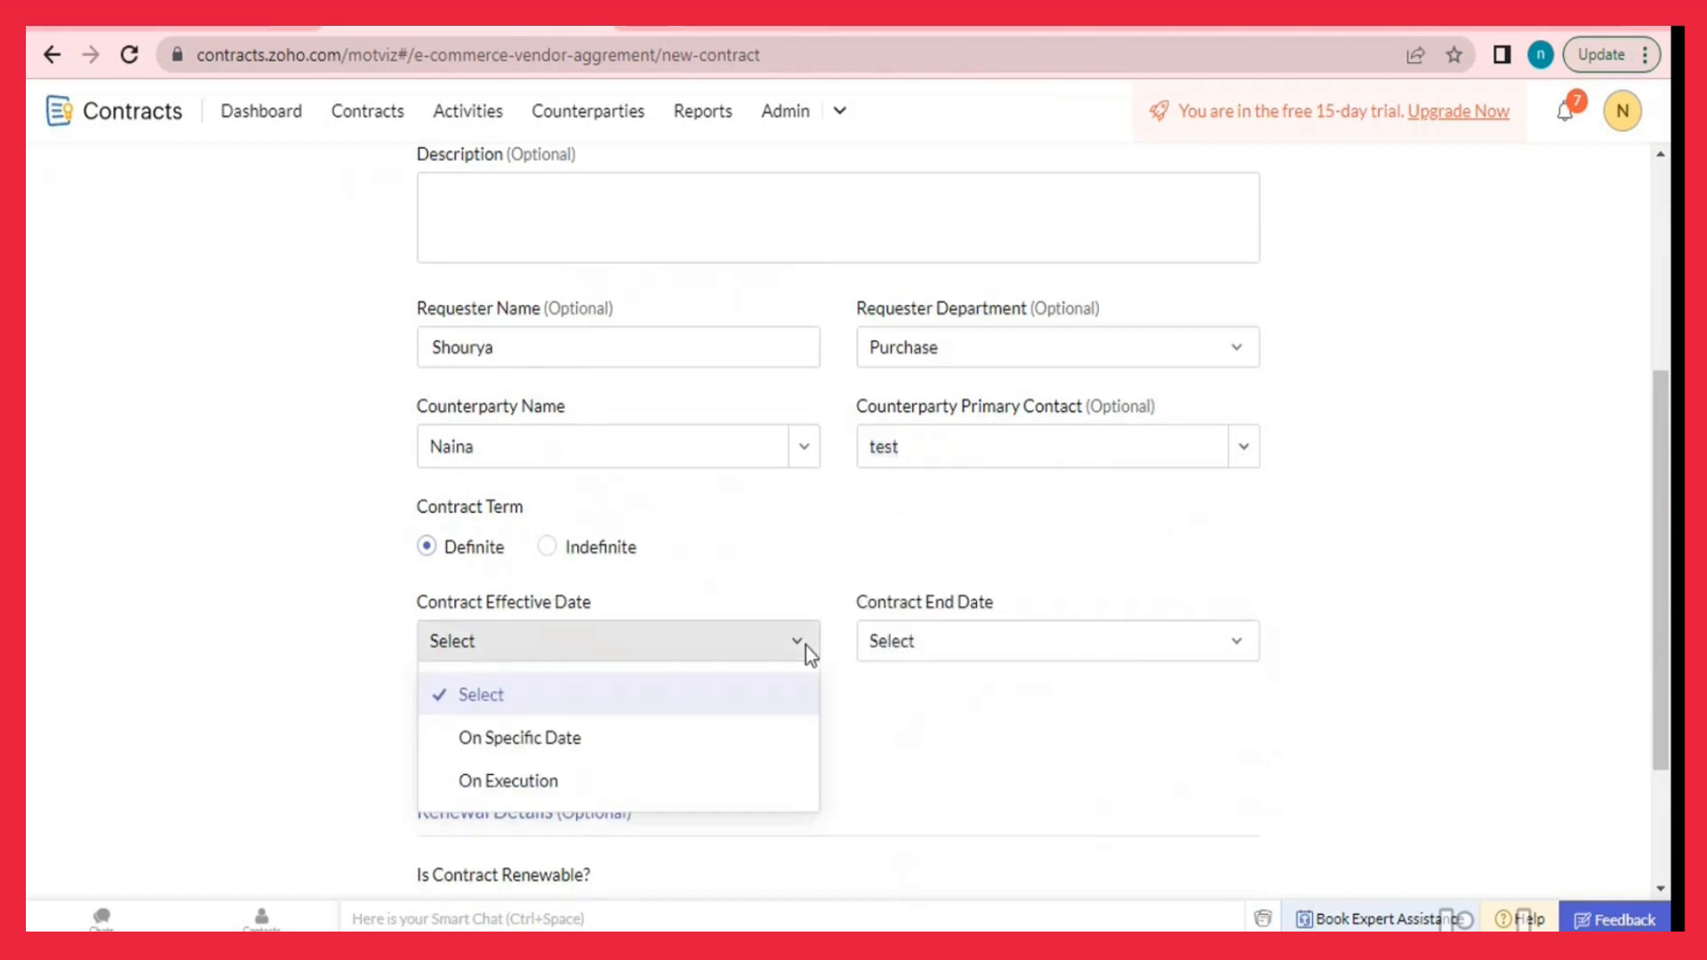
{"action": "left_click", "coordinate": [701, 745]}
{"action": "left_click", "coordinate": [1014, 655]}
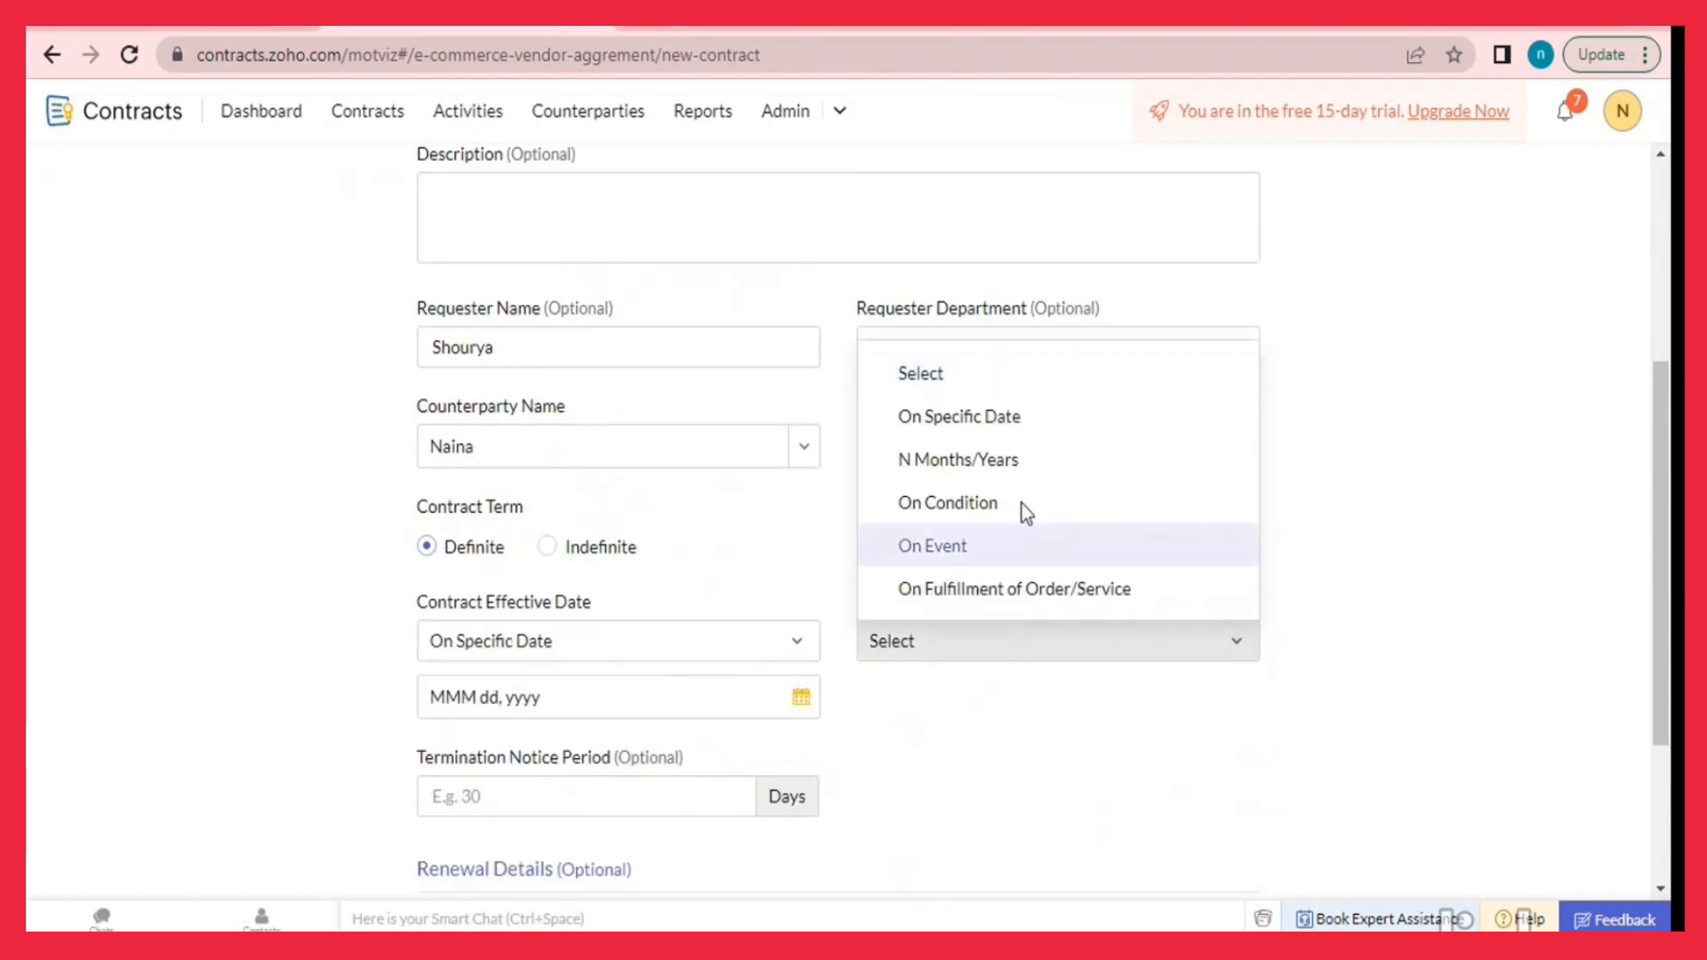
{"action": "left_click", "coordinate": [1009, 420]}
{"action": "left_click", "coordinate": [802, 699]}
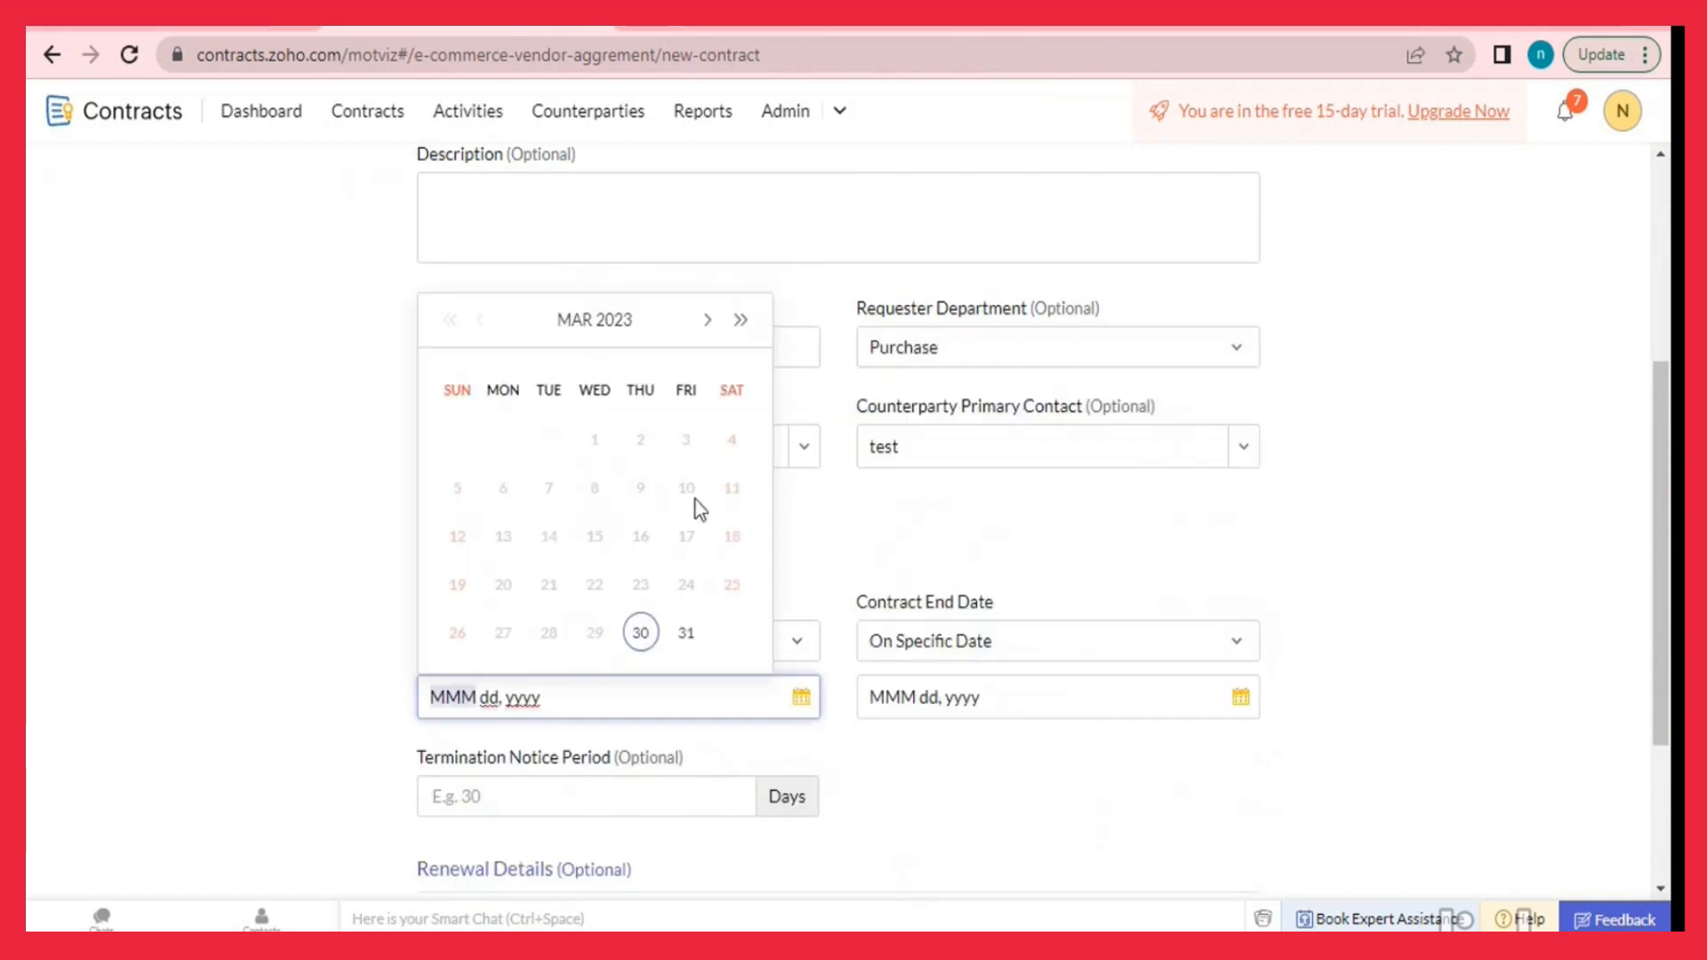
{"action": "left_click", "coordinate": [686, 633]}
{"action": "left_click", "coordinate": [1249, 699]}
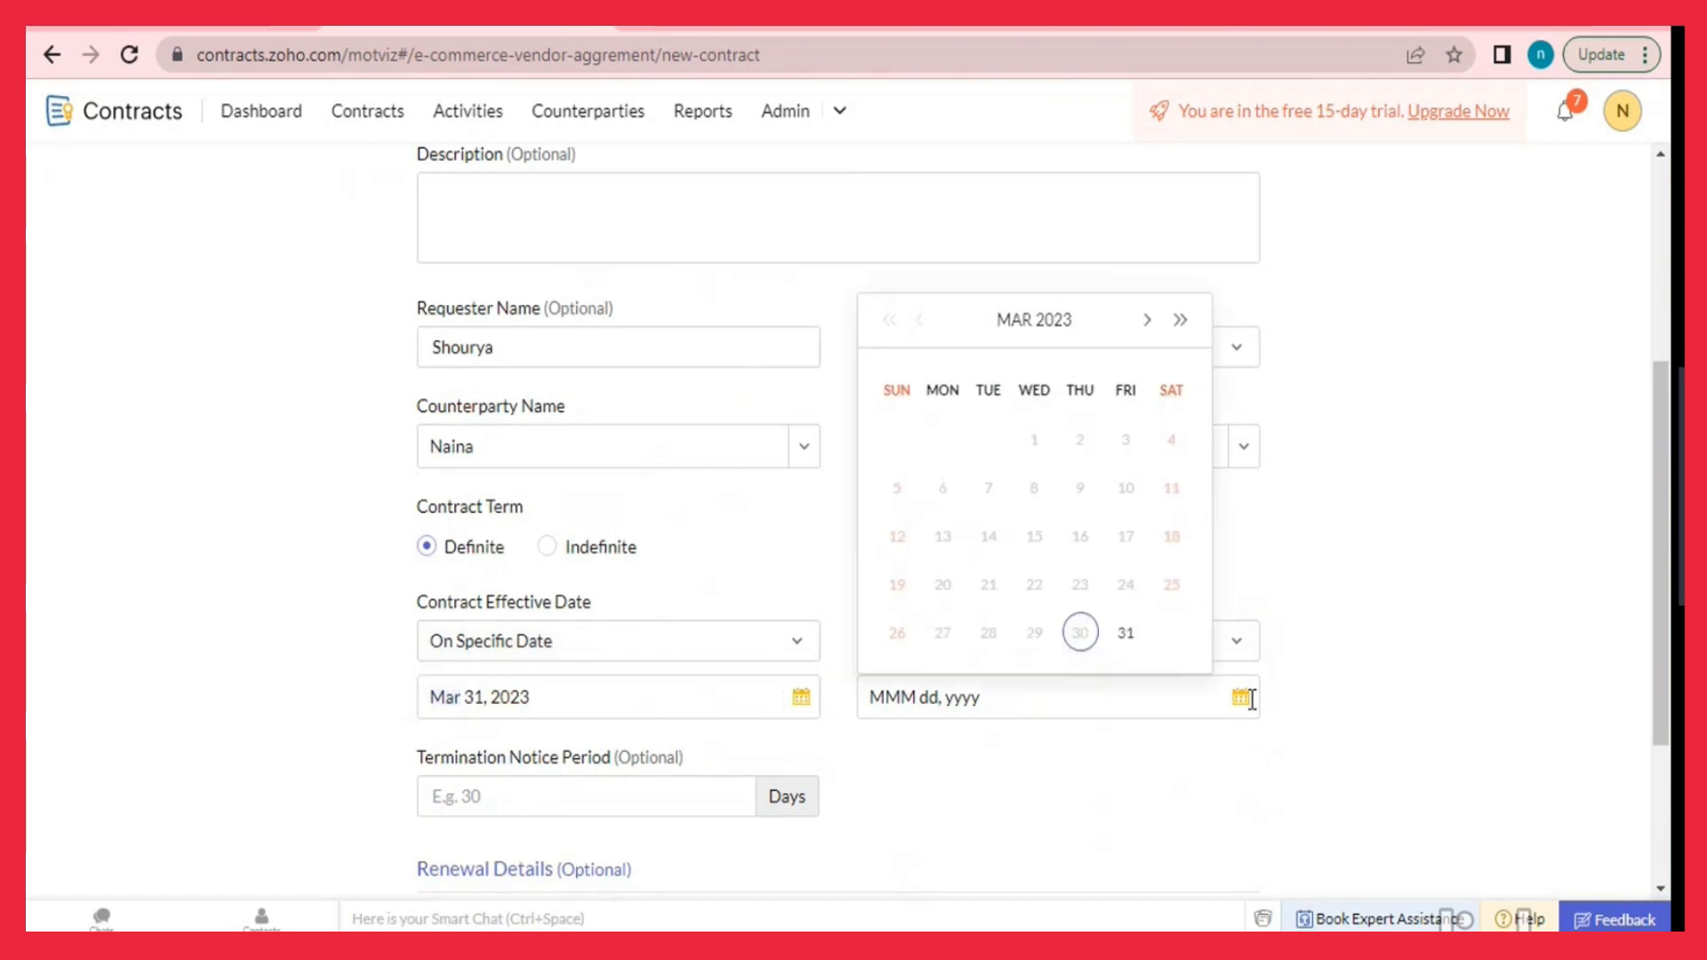
{"action": "left_click", "coordinate": [1125, 632]}
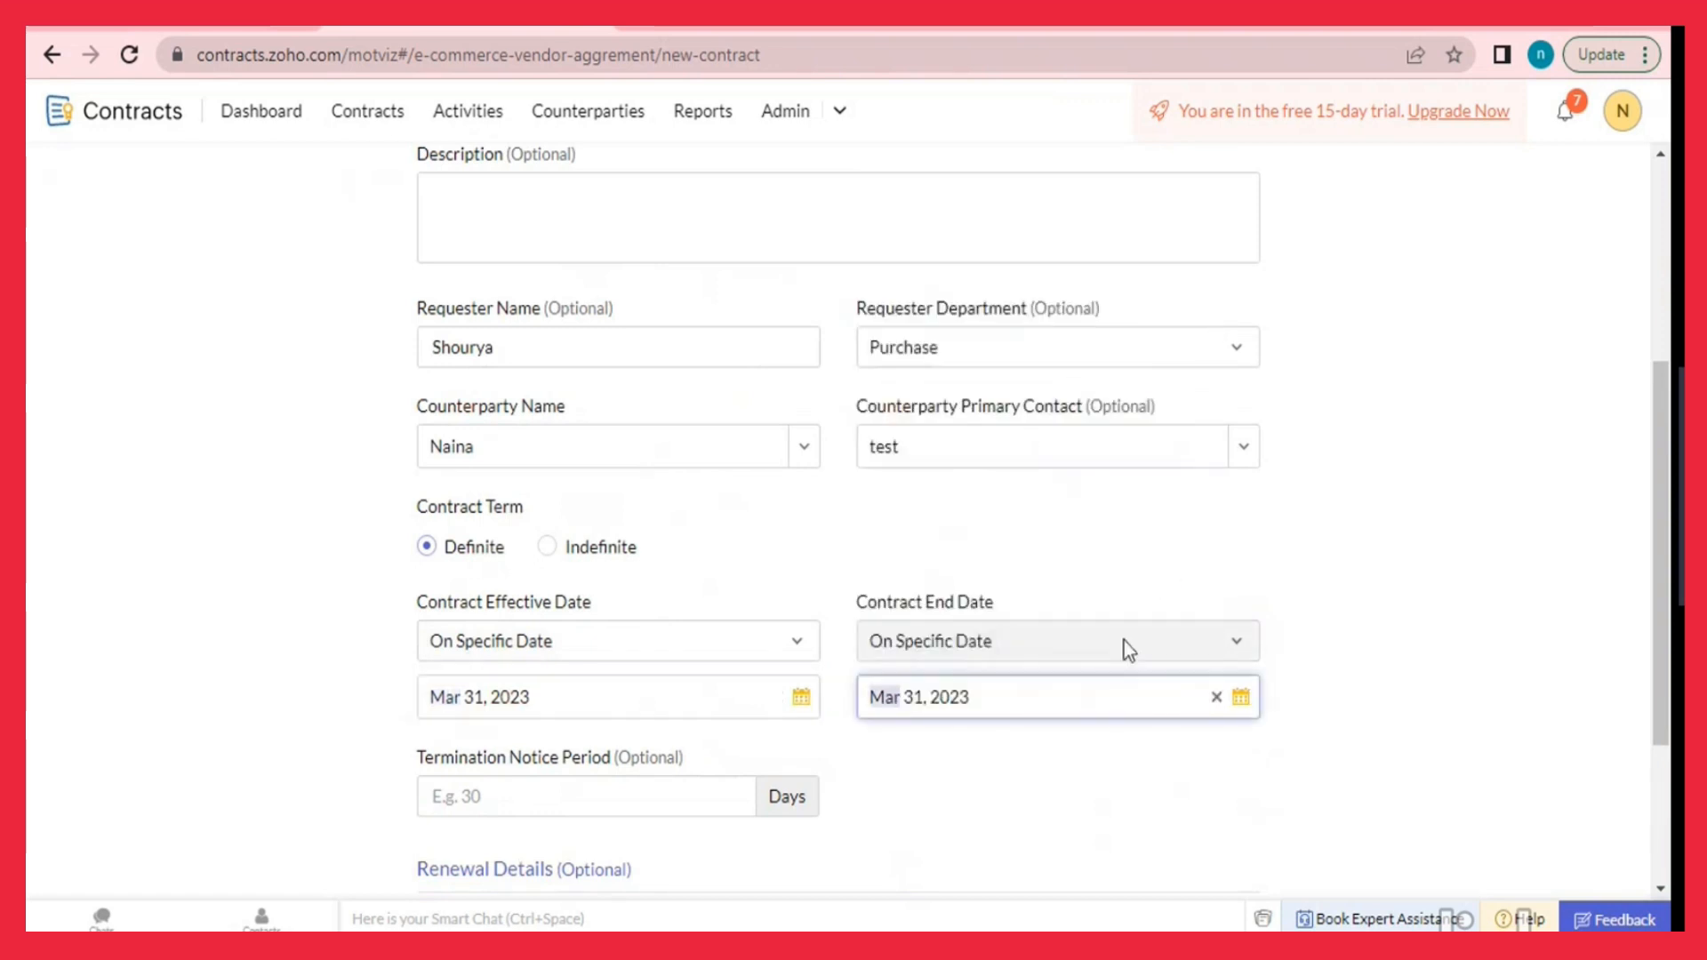
{"action": "left_click", "coordinate": [1238, 699]}
{"action": "left_click", "coordinate": [1179, 322]}
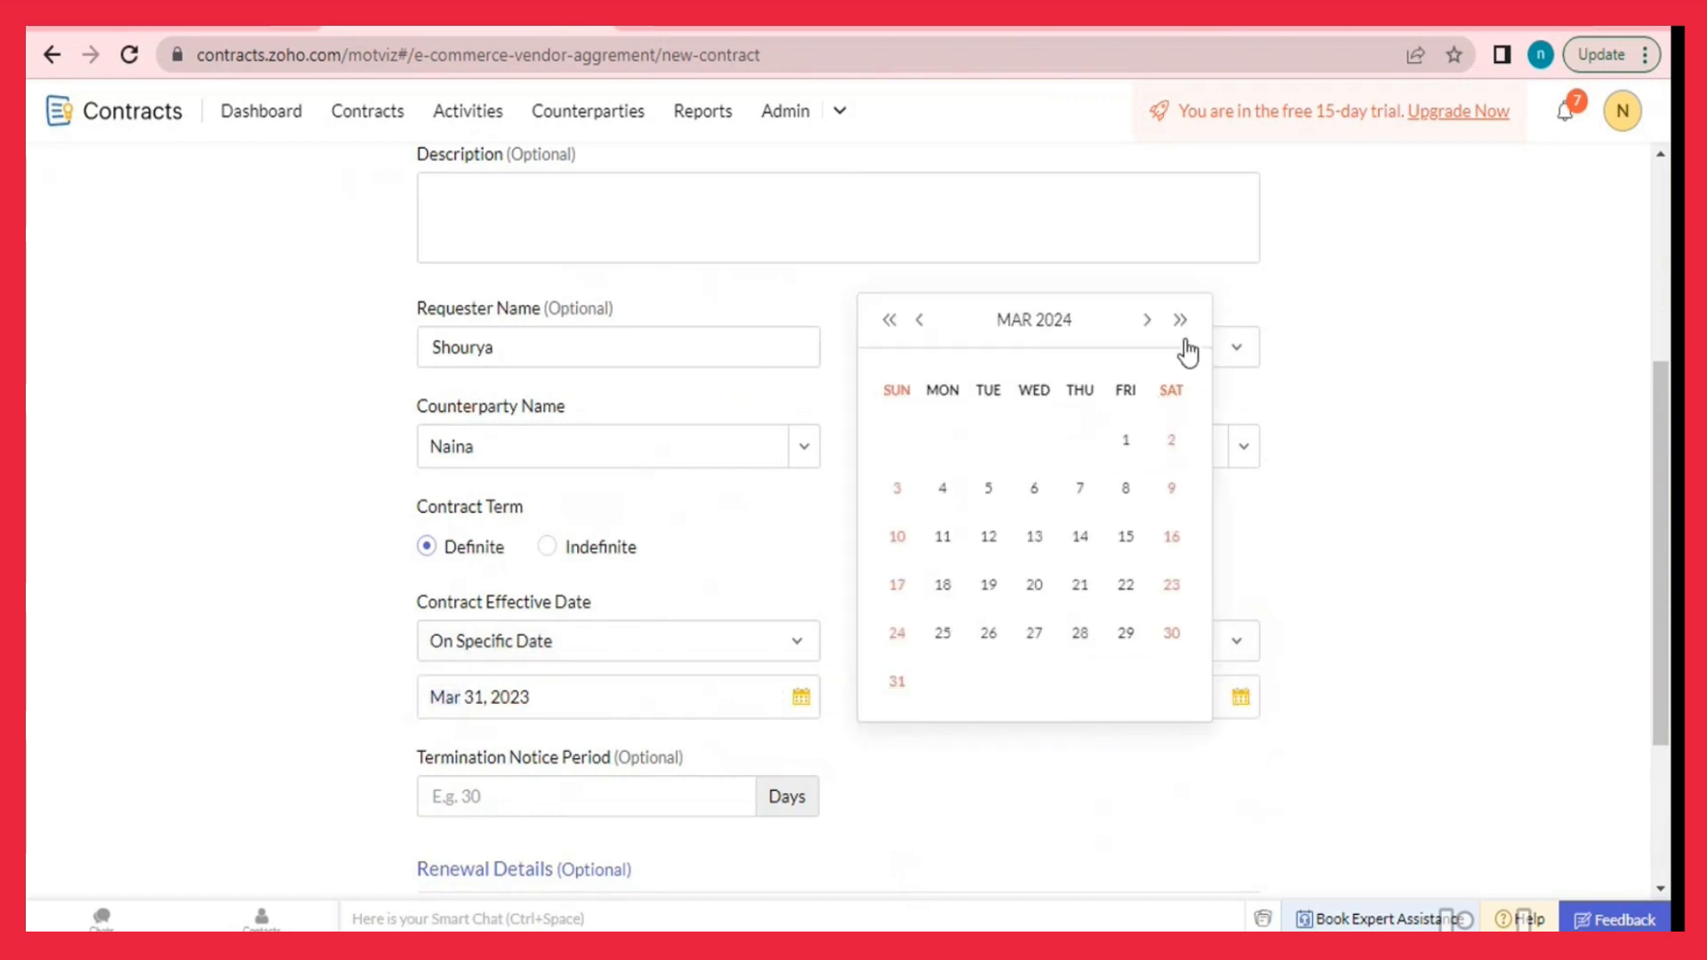
{"action": "left_click", "coordinate": [897, 682]}
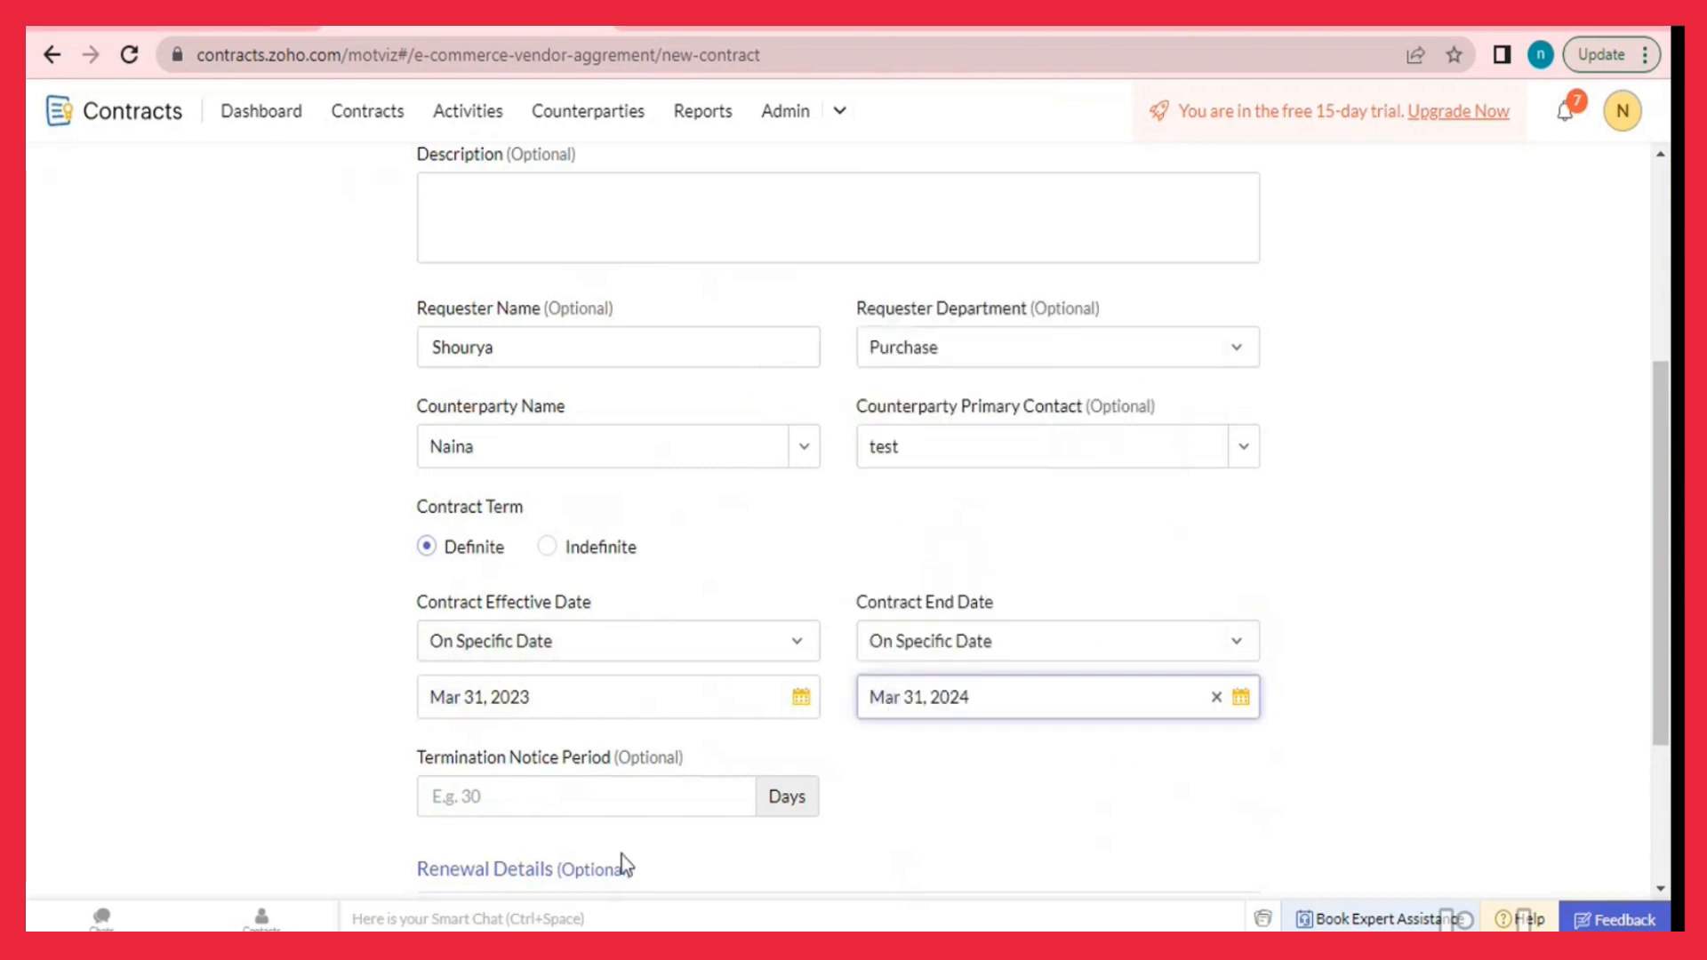
Enter a 30-day termination notice period and save the contract details.
{"action": "left_click", "coordinate": [702, 783]}
{"action": "type", "text": "30"}
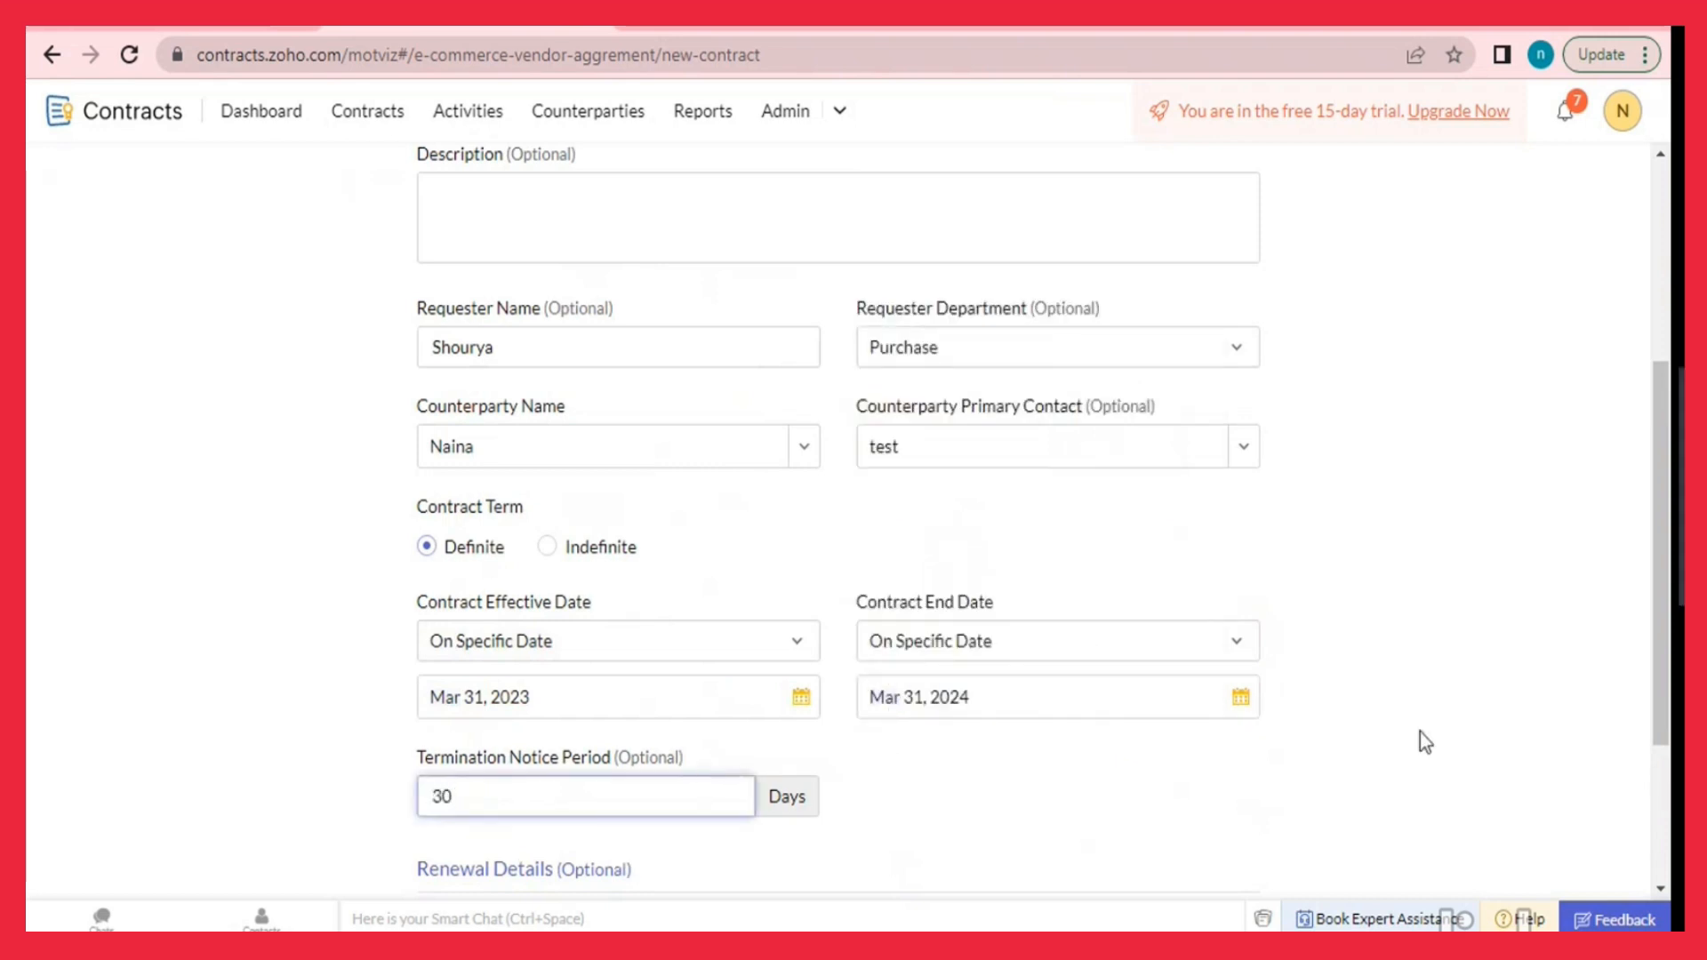
{"action": "scroll", "coordinate": [1421, 733], "scroll_direction": "down", "scroll_amount": 3}
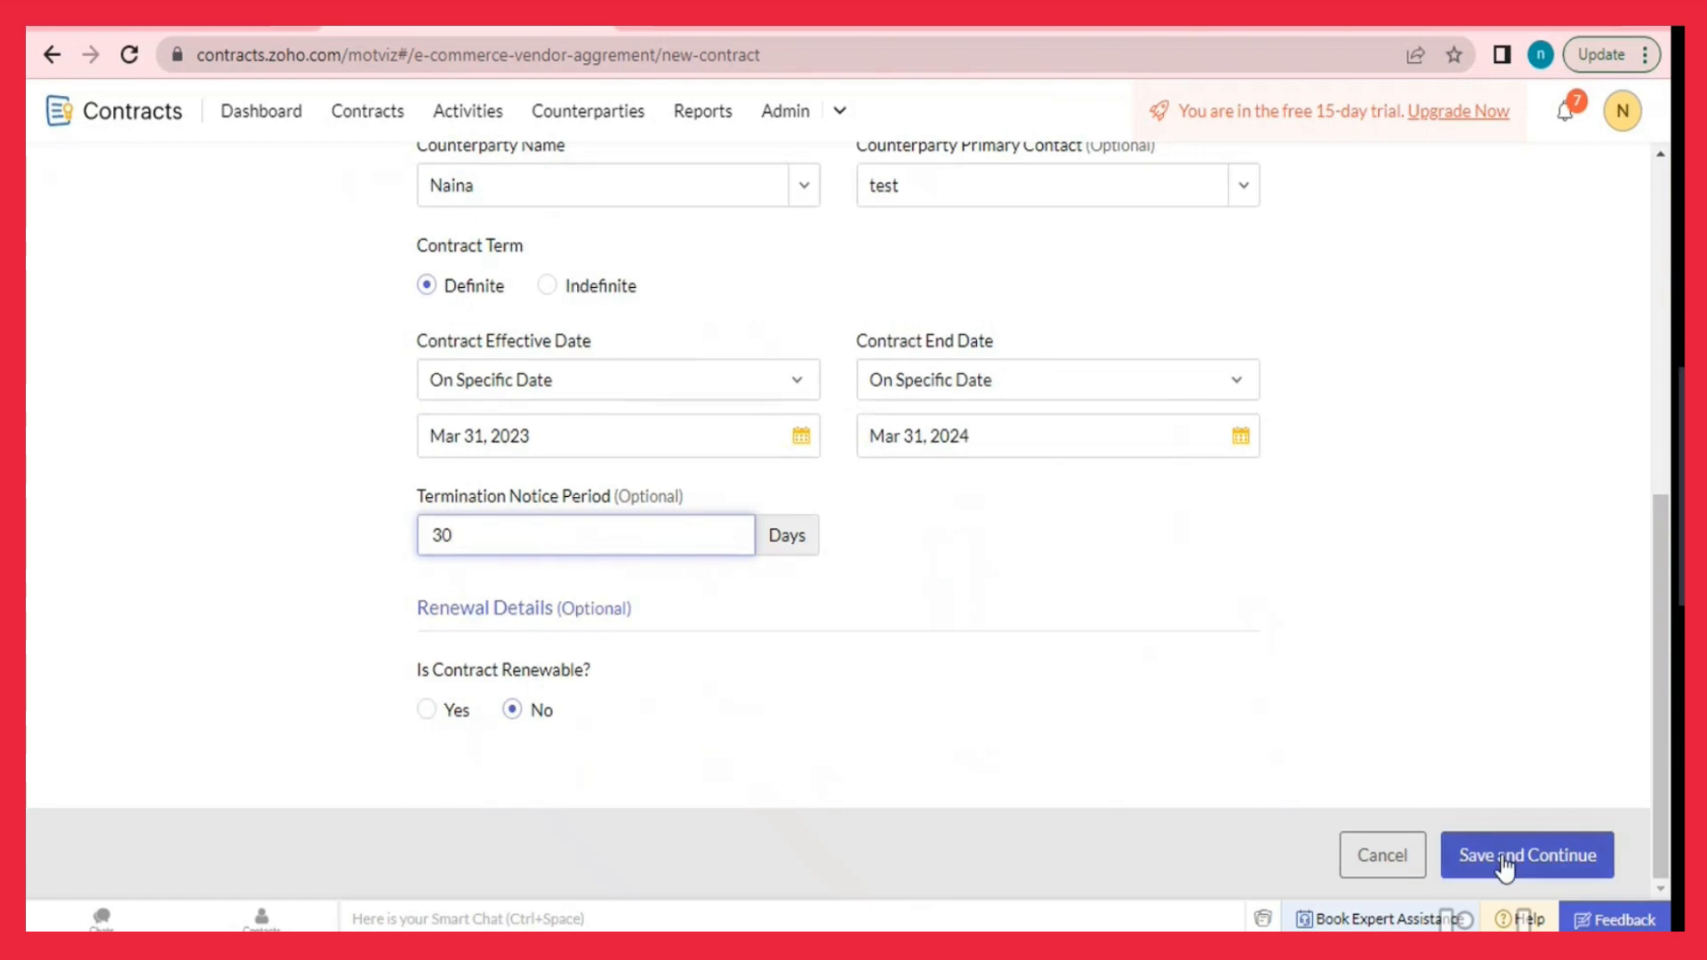
{"action": "left_click", "coordinate": [1500, 865]}
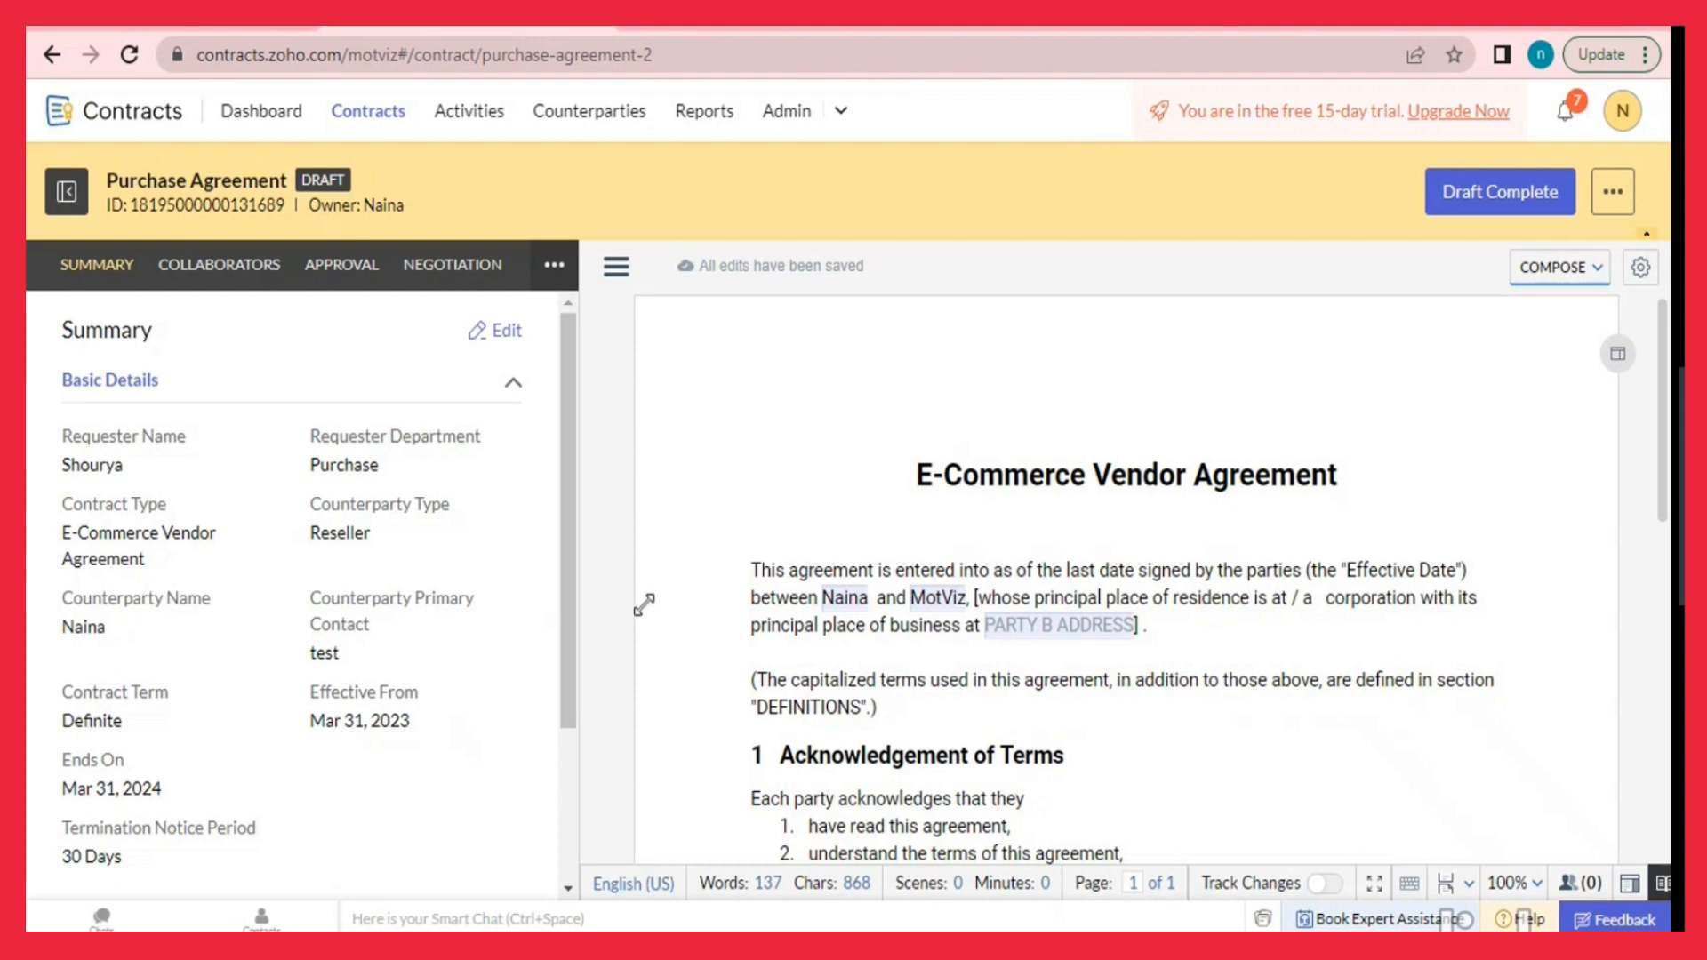
Give the PARTY B ADDRESS field the pre-filled value 'ABC Street, XYZ CITY'.
{"action": "left_click", "coordinate": [1053, 627]}
{"action": "left_click", "coordinate": [798, 616]}
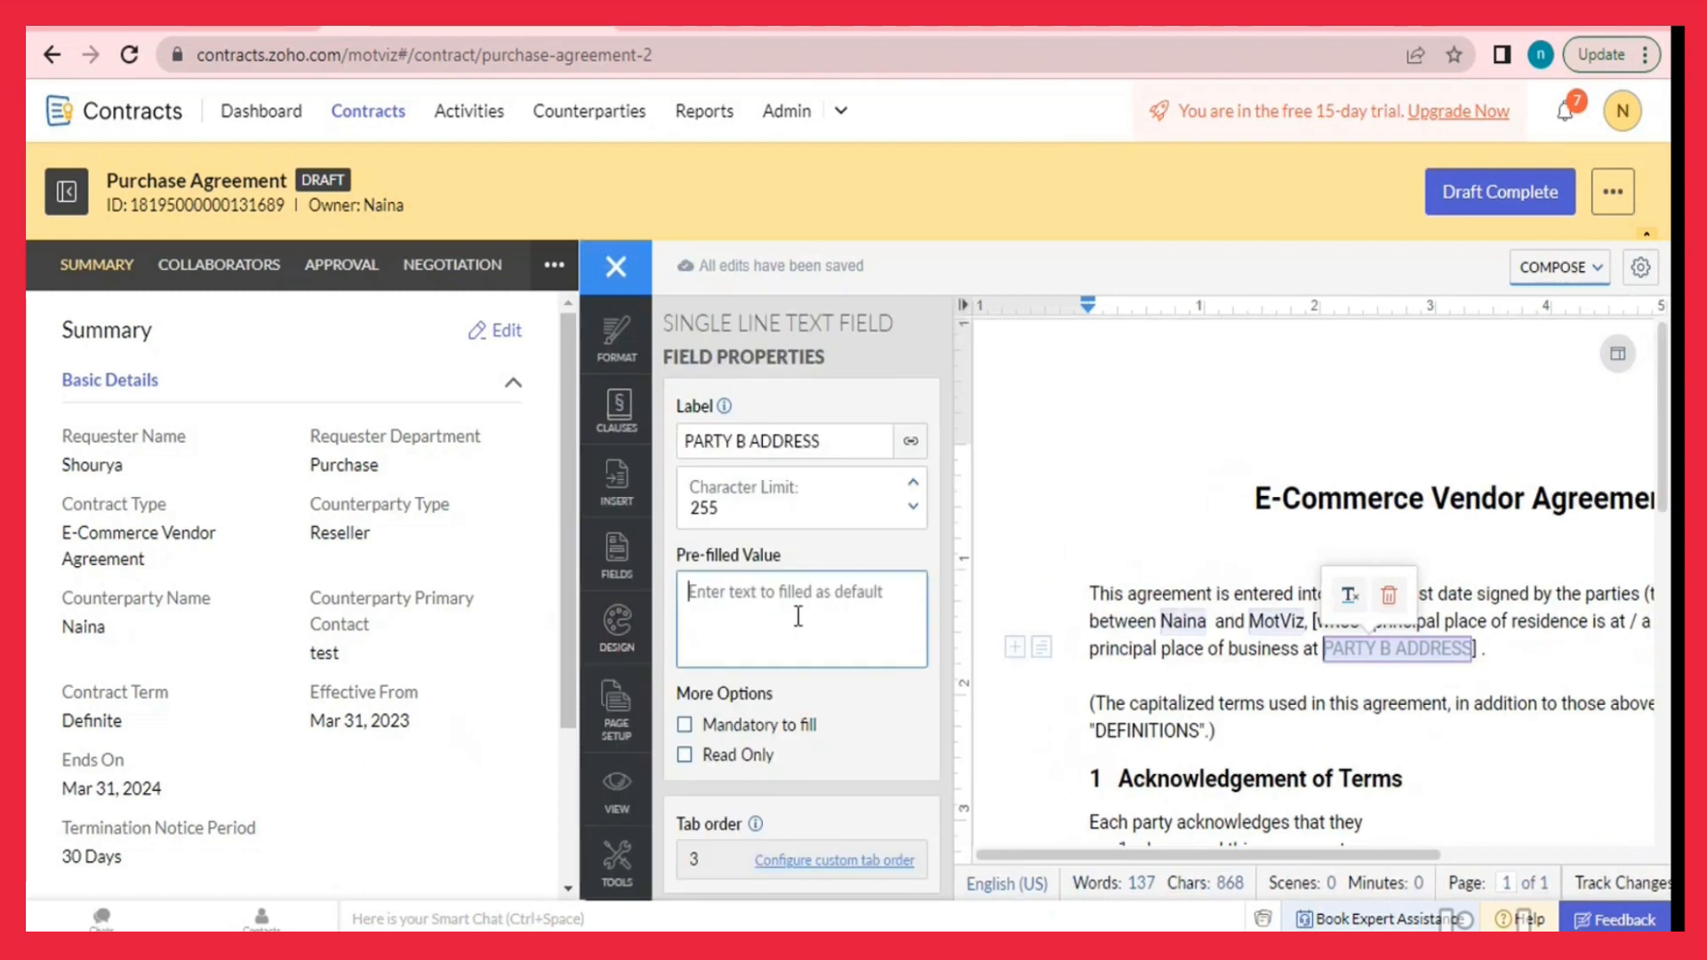
{"action": "type", "text": "ABC Street,XYZ"}
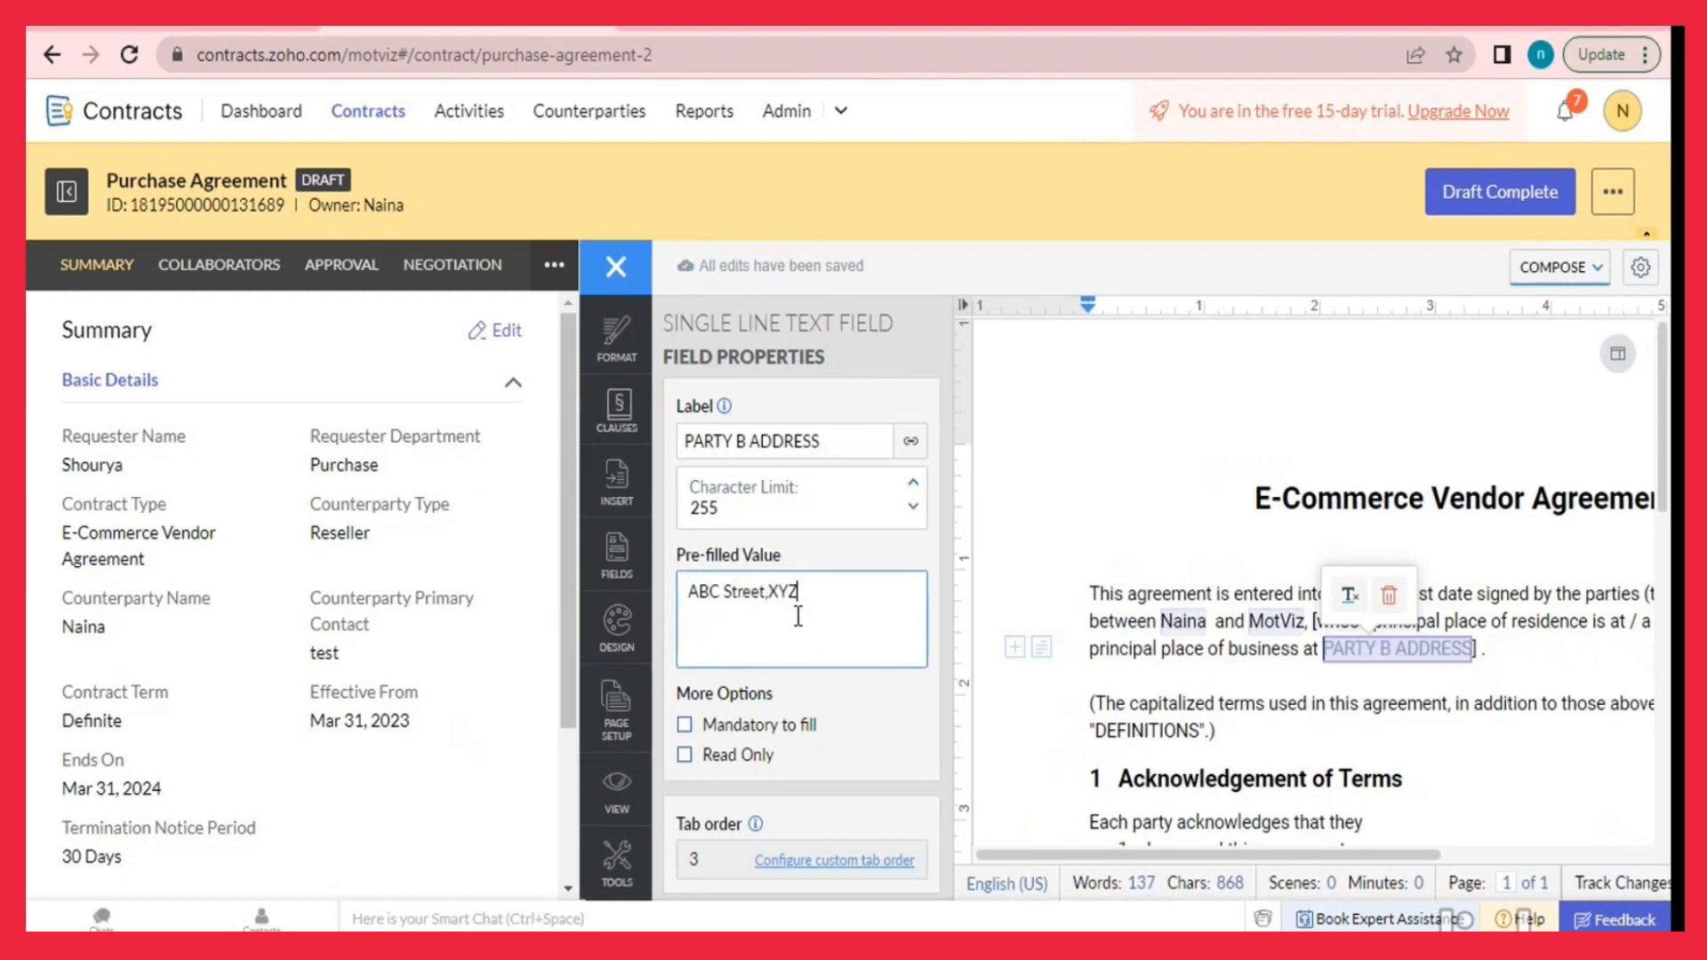
{"action": "type", "text": " CITY"}
{"action": "left_click", "coordinate": [766, 591]}
{"action": "scroll", "coordinate": [1033, 581], "scroll_direction": "down", "scroll_amount": 5}
Set the PARTY A field's pre-filled value to Orient.
{"action": "left_click", "coordinate": [1061, 649]}
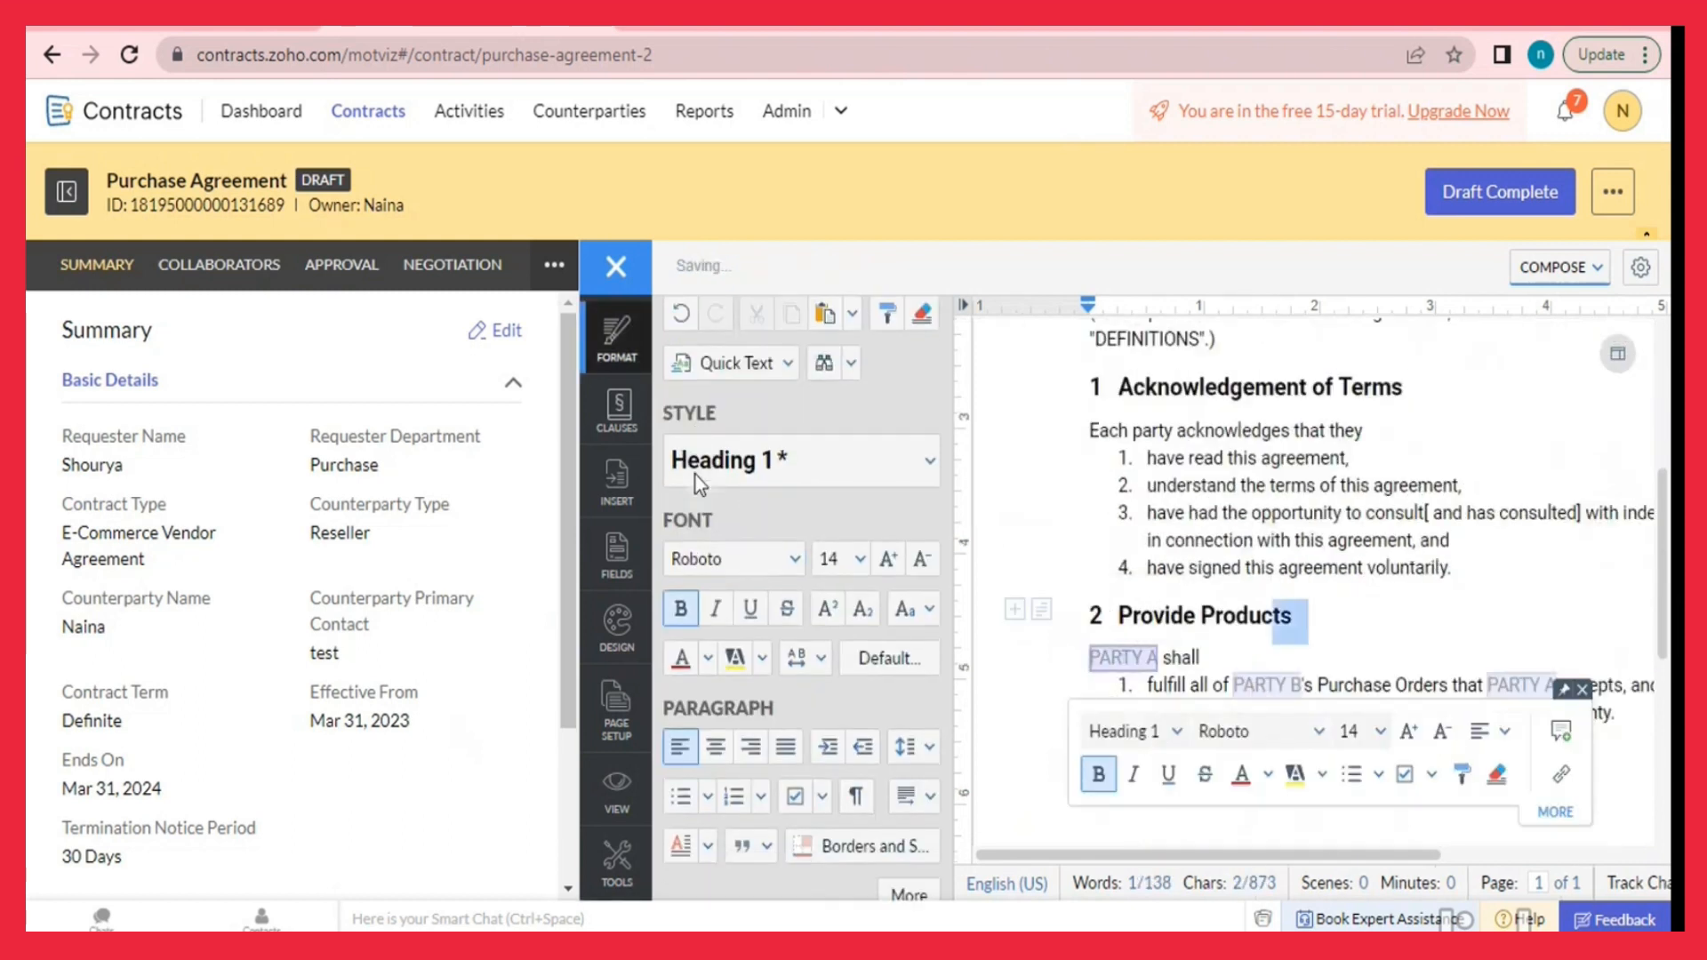
{"action": "left_click", "coordinate": [1131, 657]}
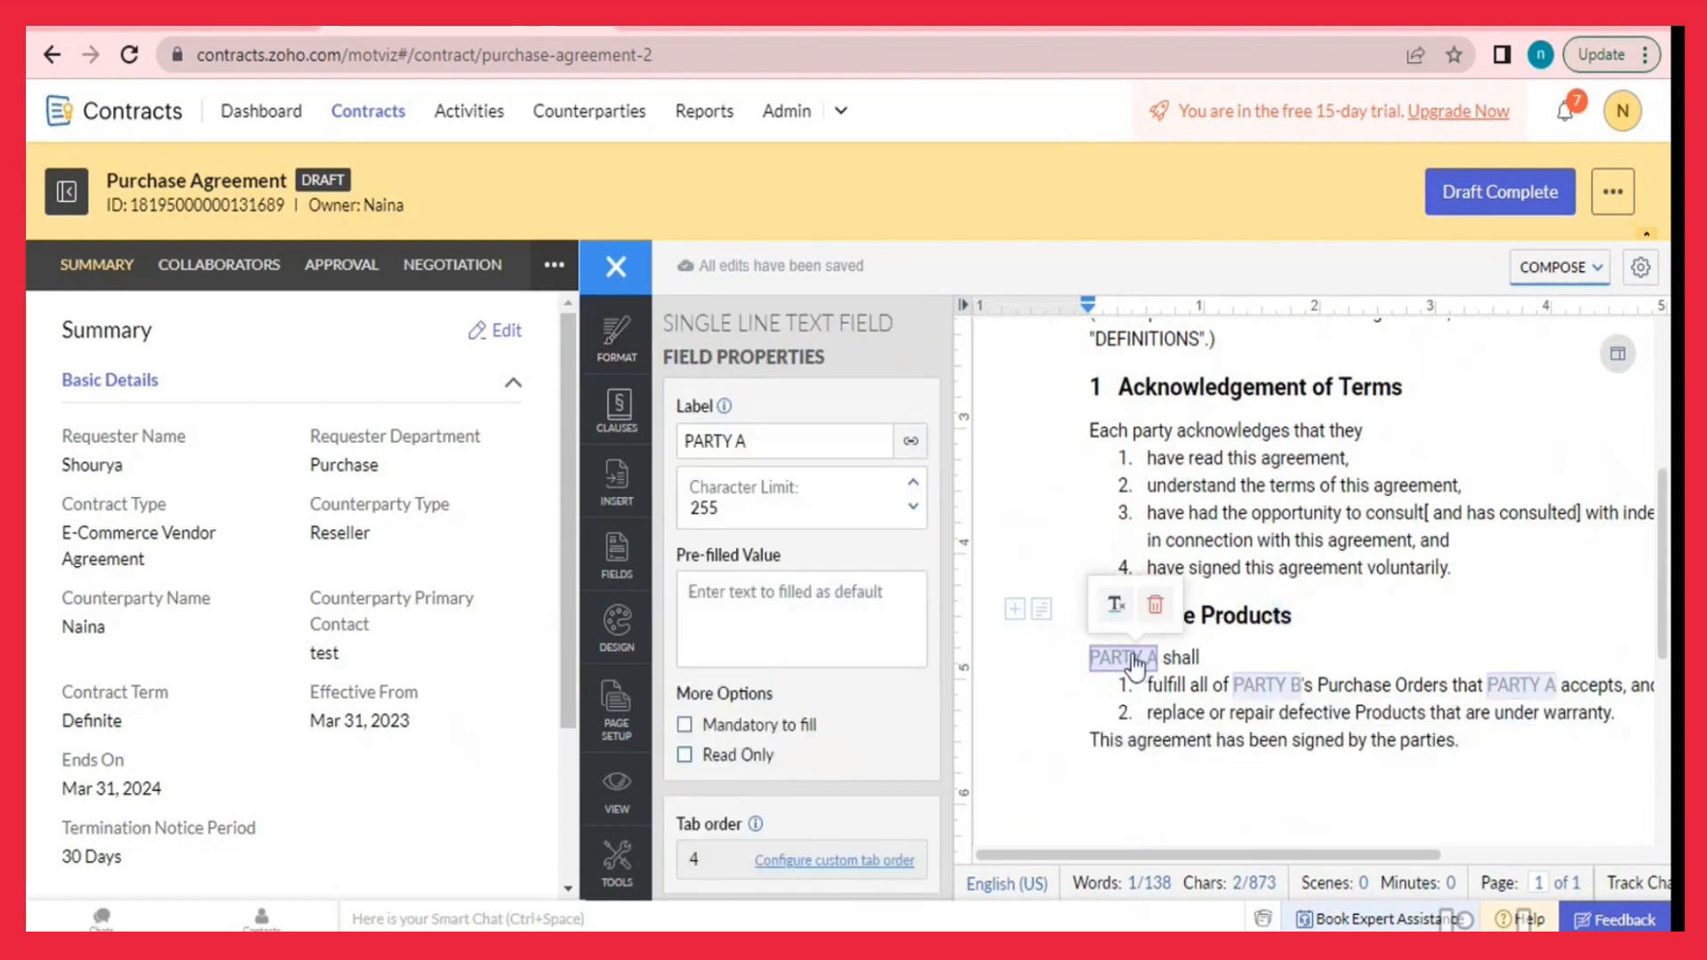
{"action": "left_click", "coordinate": [797, 596]}
{"action": "type", "text": "Orient"}
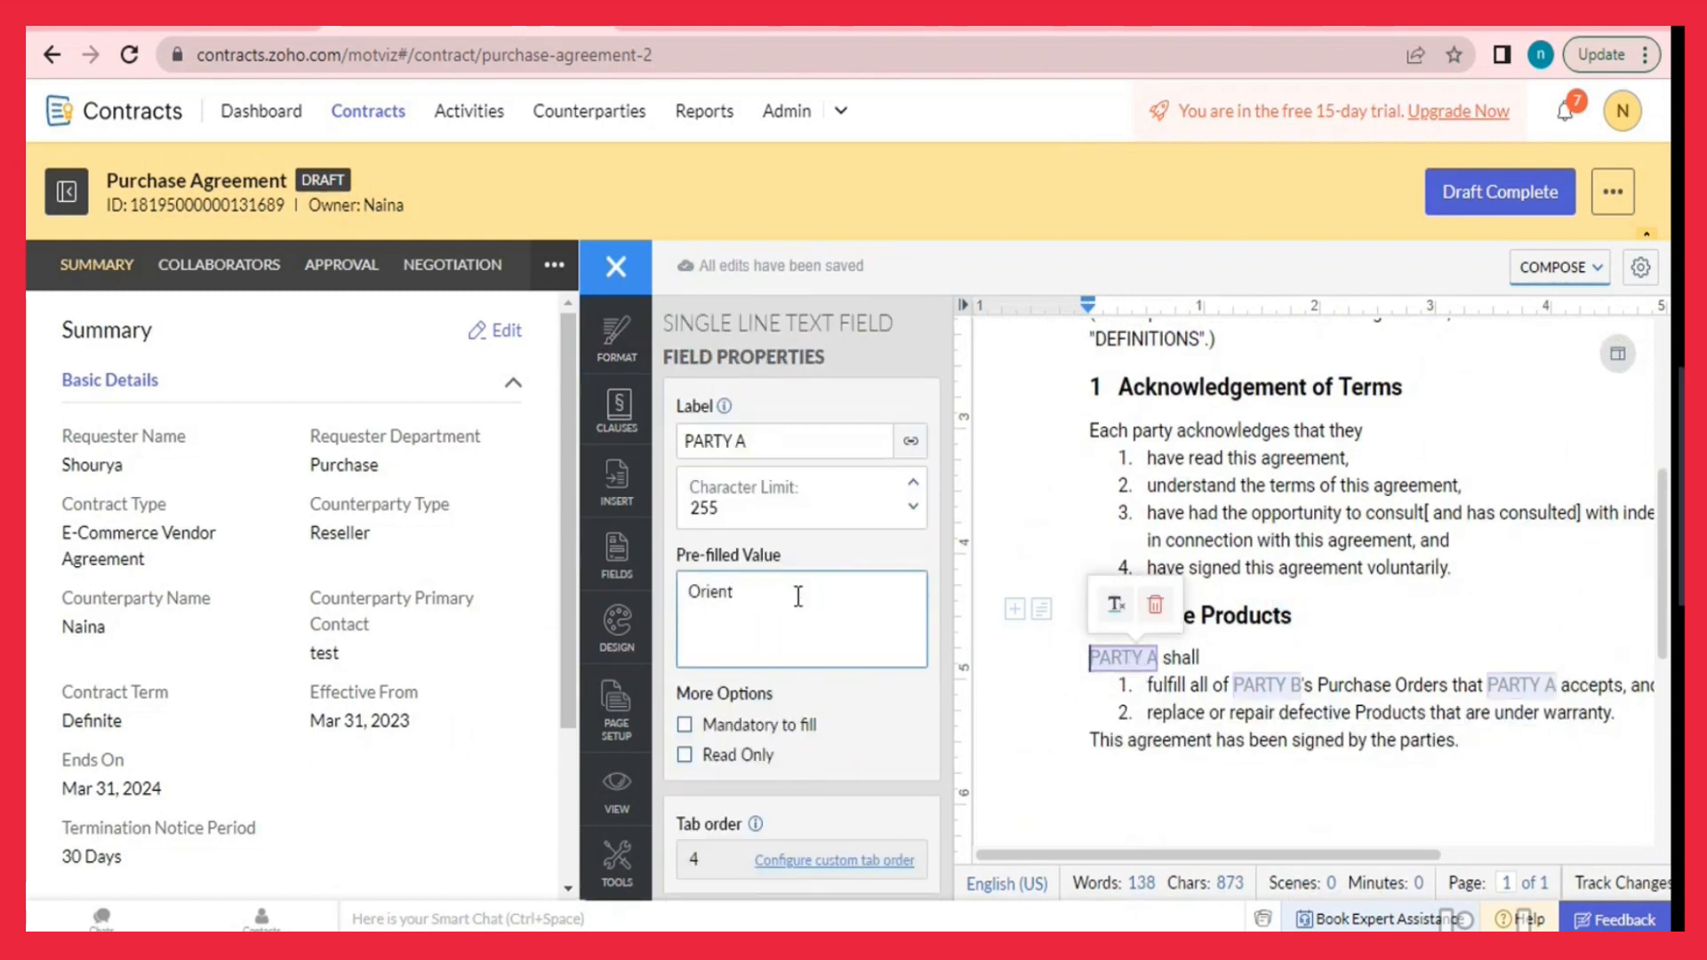
Set the PARTY B field's pre-filled value to MotViz.
{"action": "left_click", "coordinate": [1289, 686]}
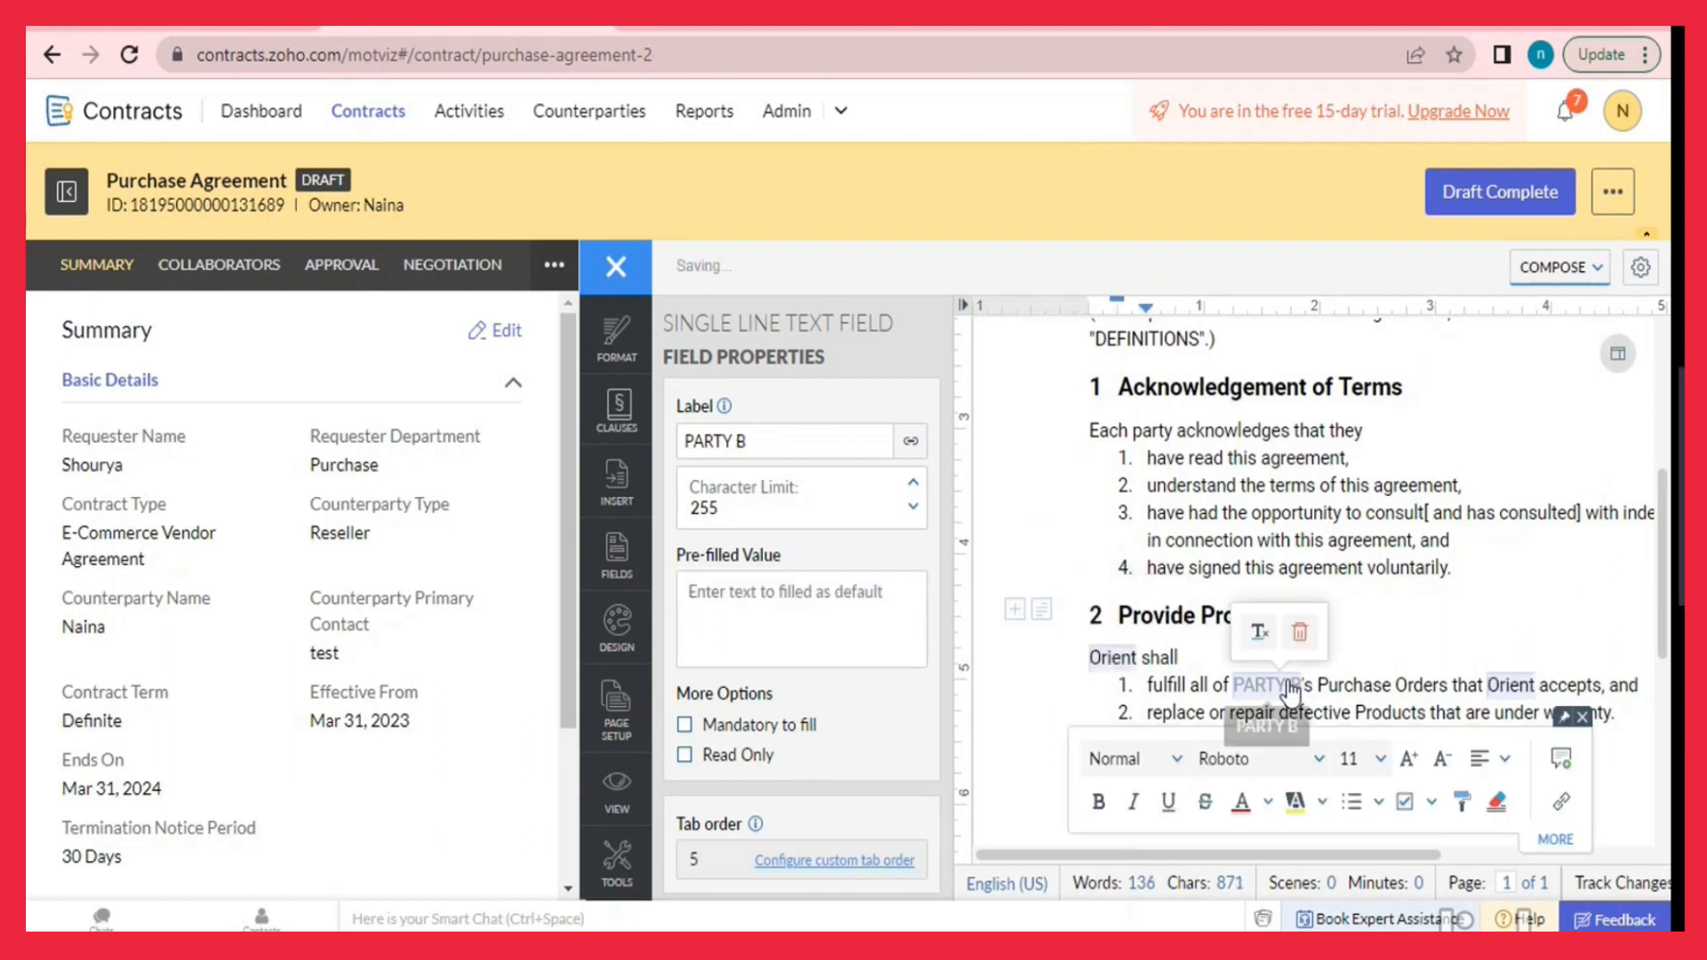
{"action": "left_click", "coordinate": [780, 620]}
{"action": "type", "text": "MotViz"}
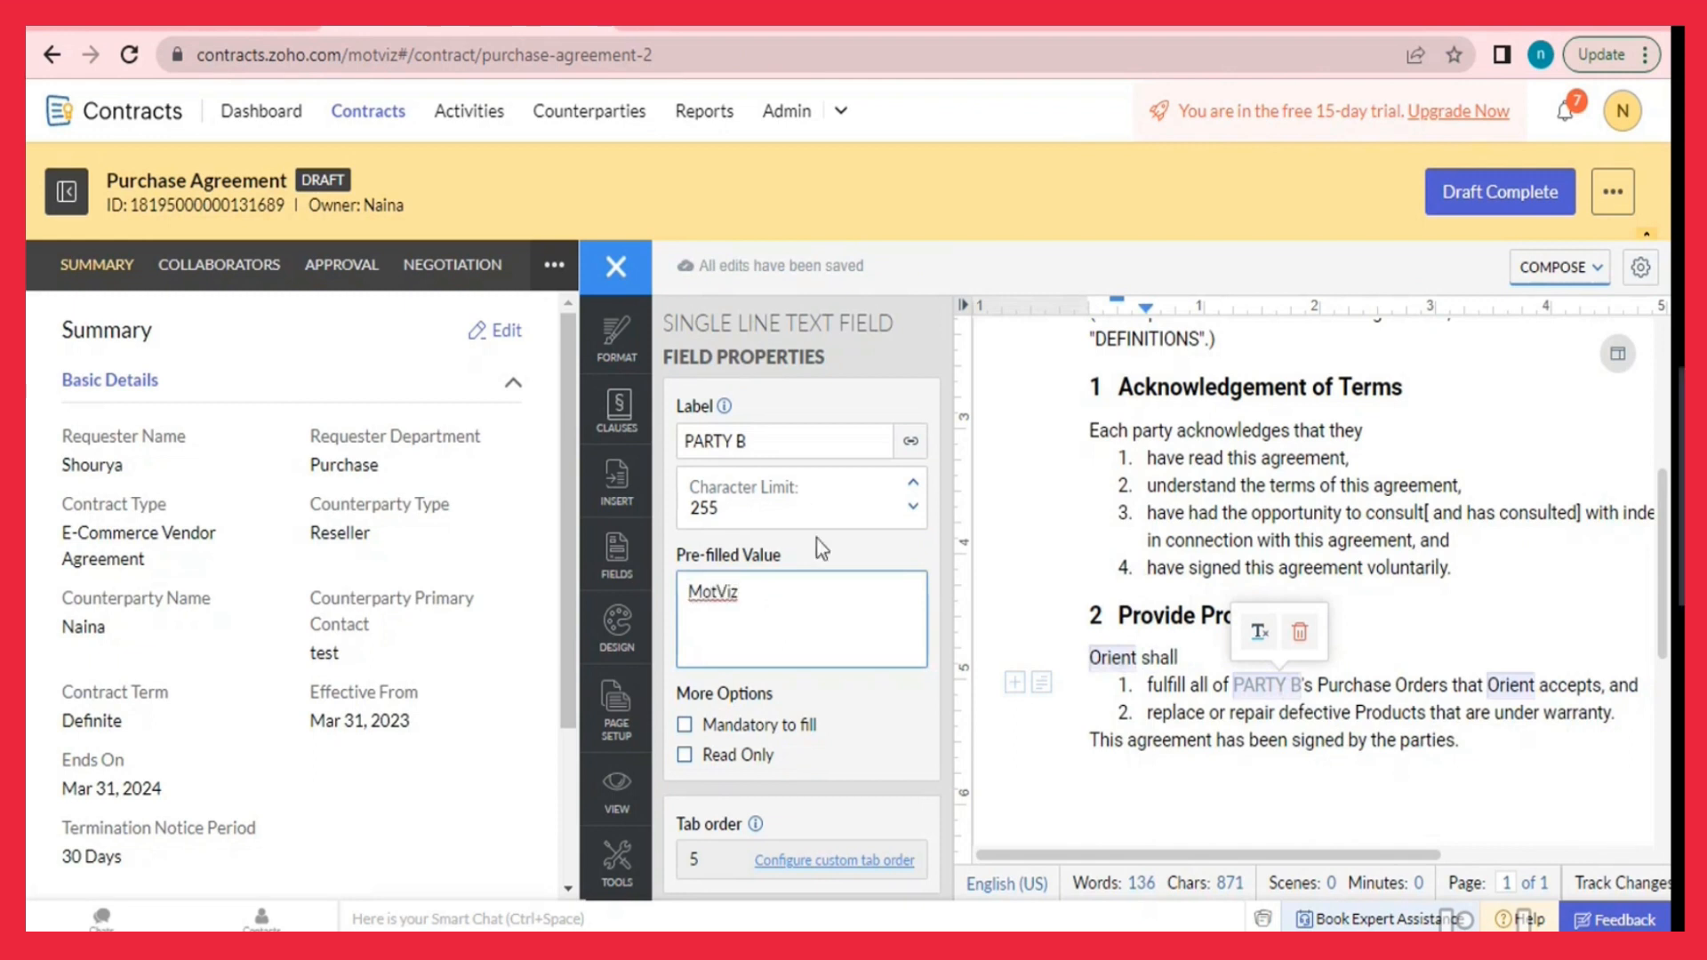
{"action": "scroll", "coordinate": [905, 569], "scroll_direction": "down", "scroll_amount": 2}
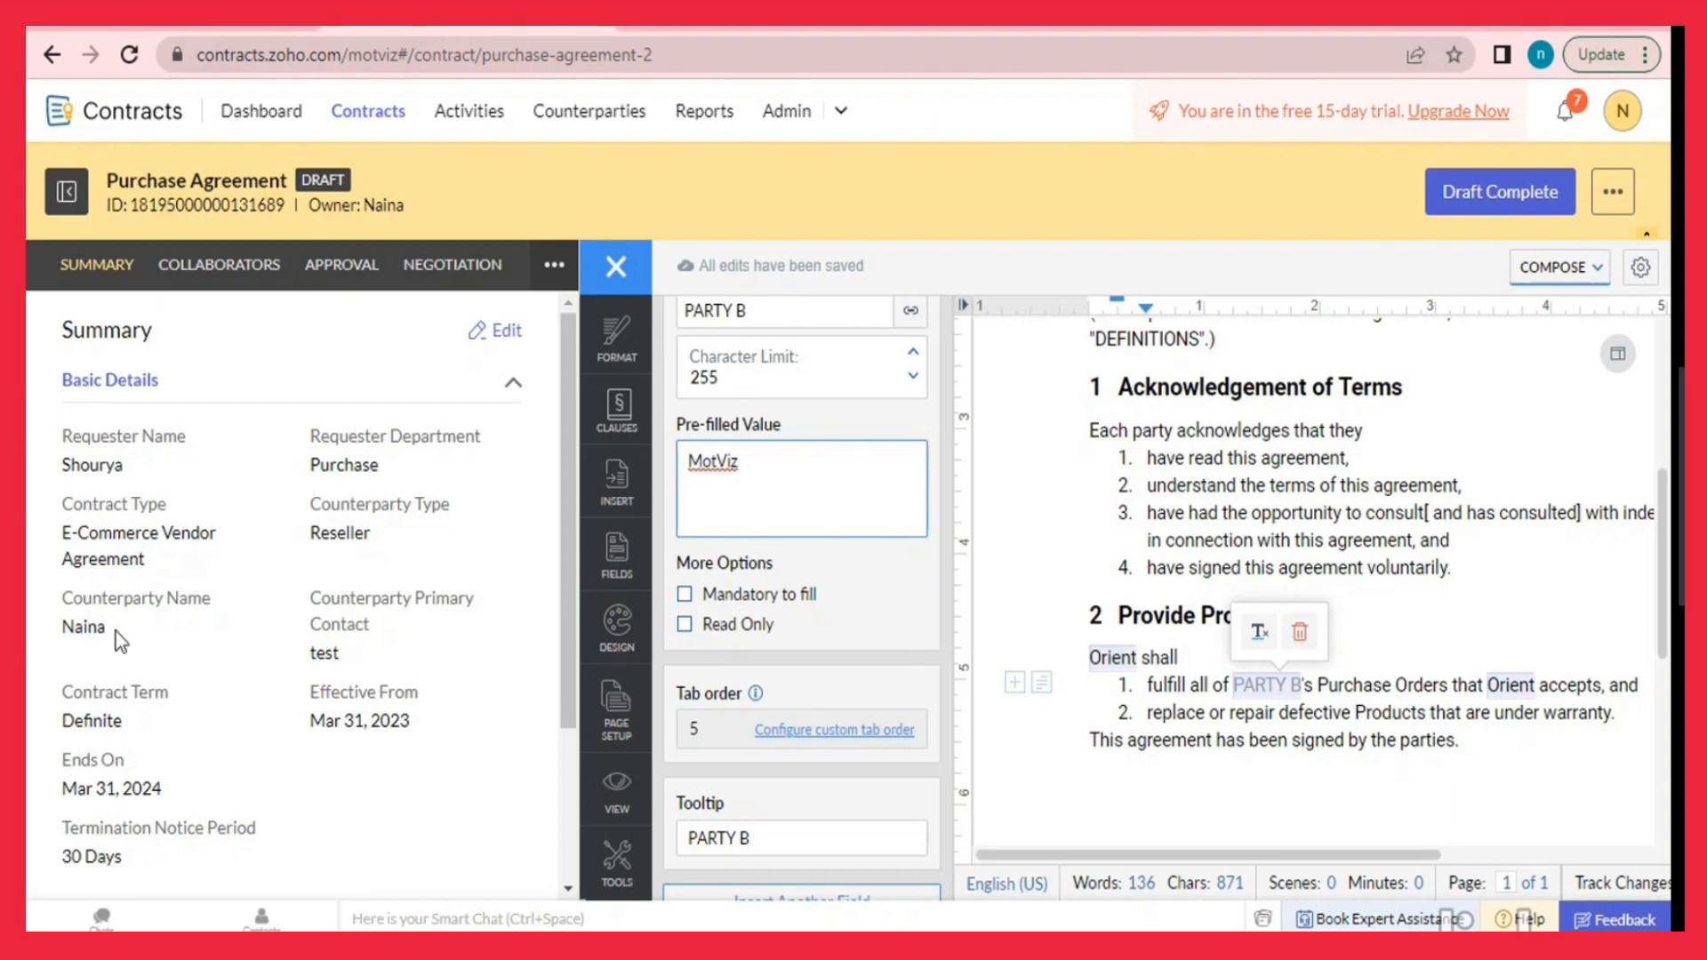
Uncheck and recheck the Purchase, Service, or License clause, then view the empty Collaborators list.
{"action": "left_click", "coordinate": [629, 430]}
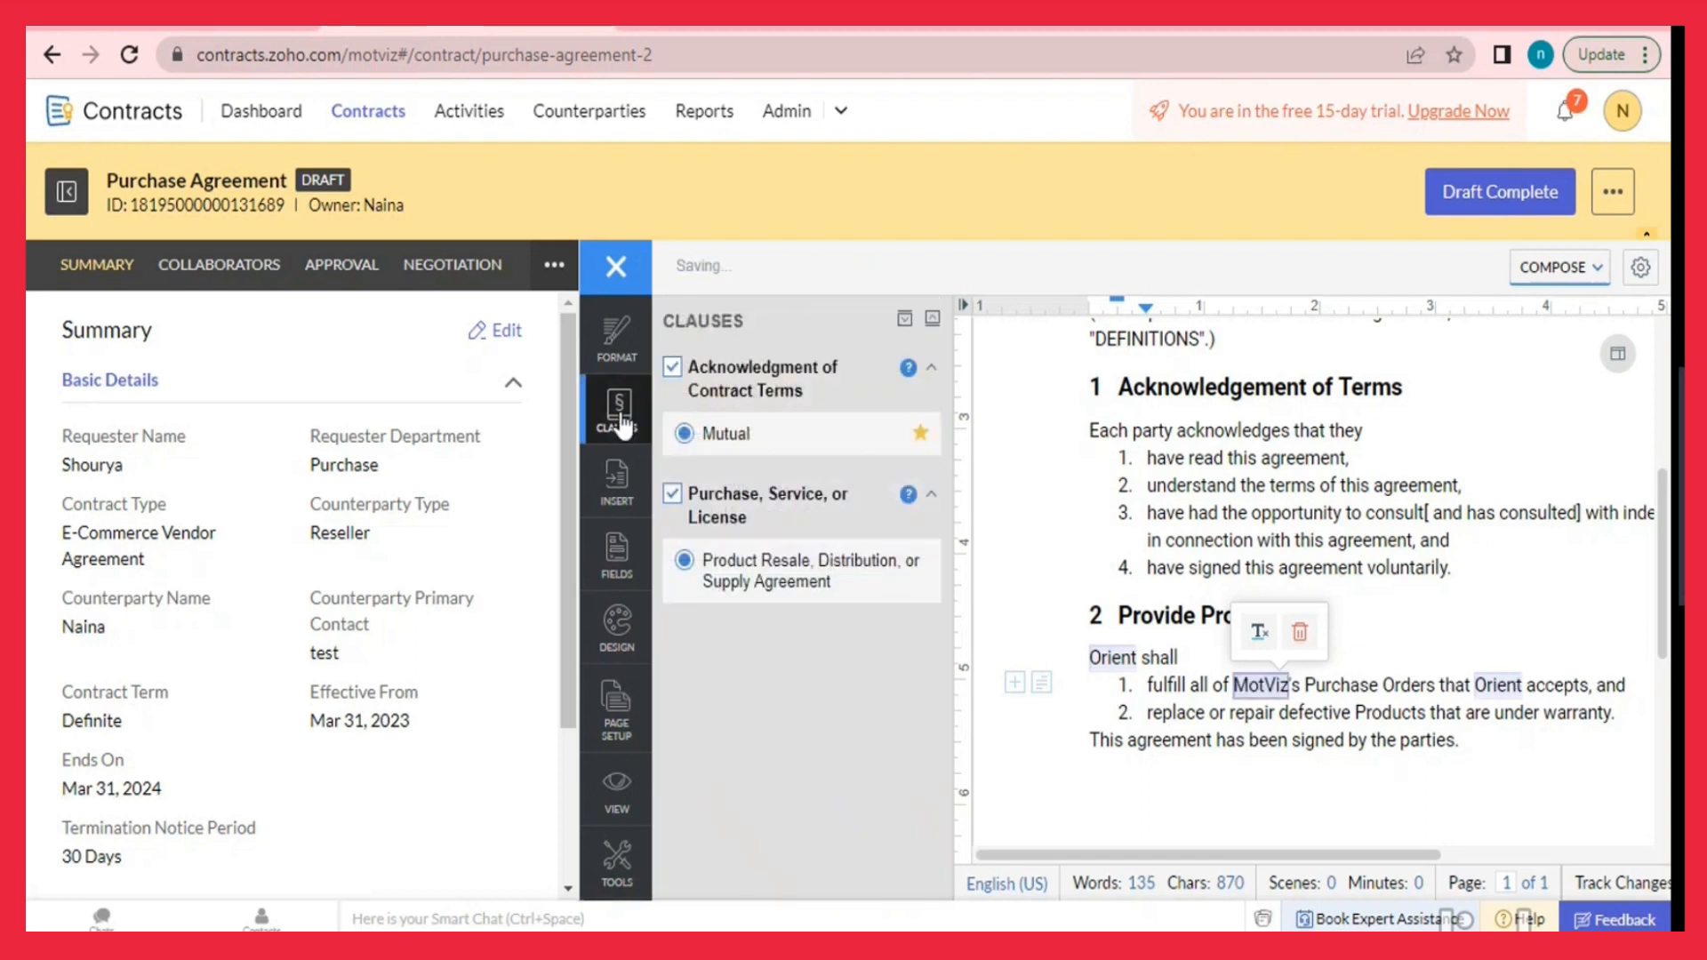
{"action": "left_click", "coordinate": [673, 500]}
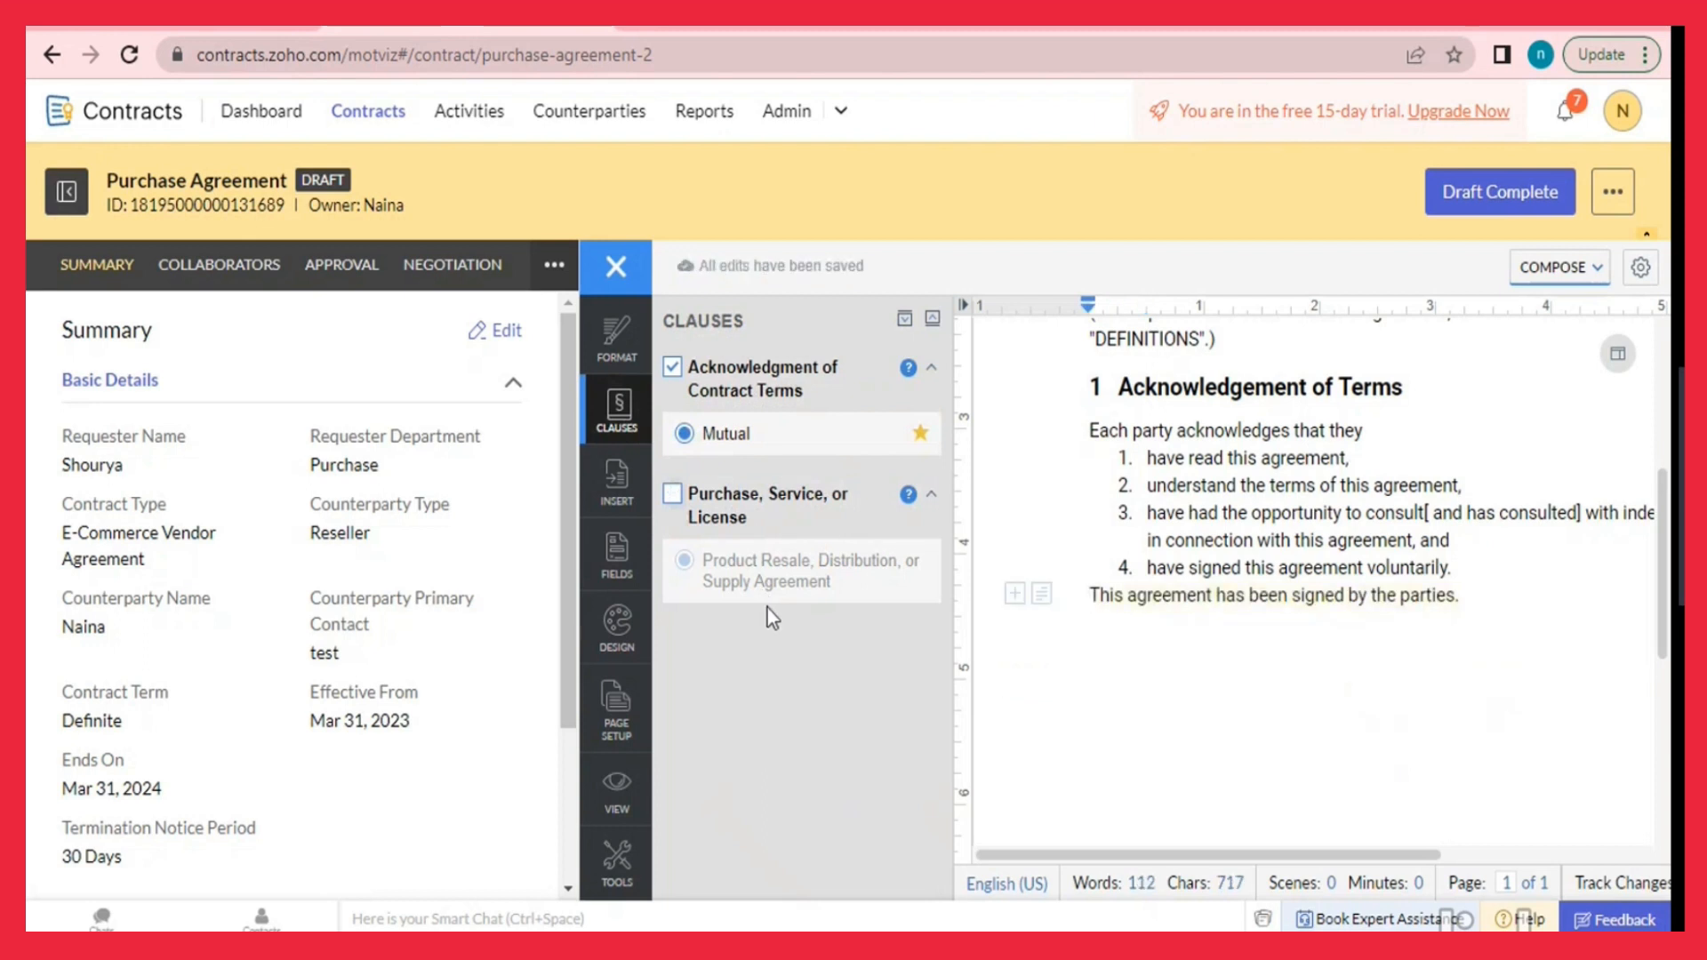
{"action": "left_click", "coordinate": [673, 494]}
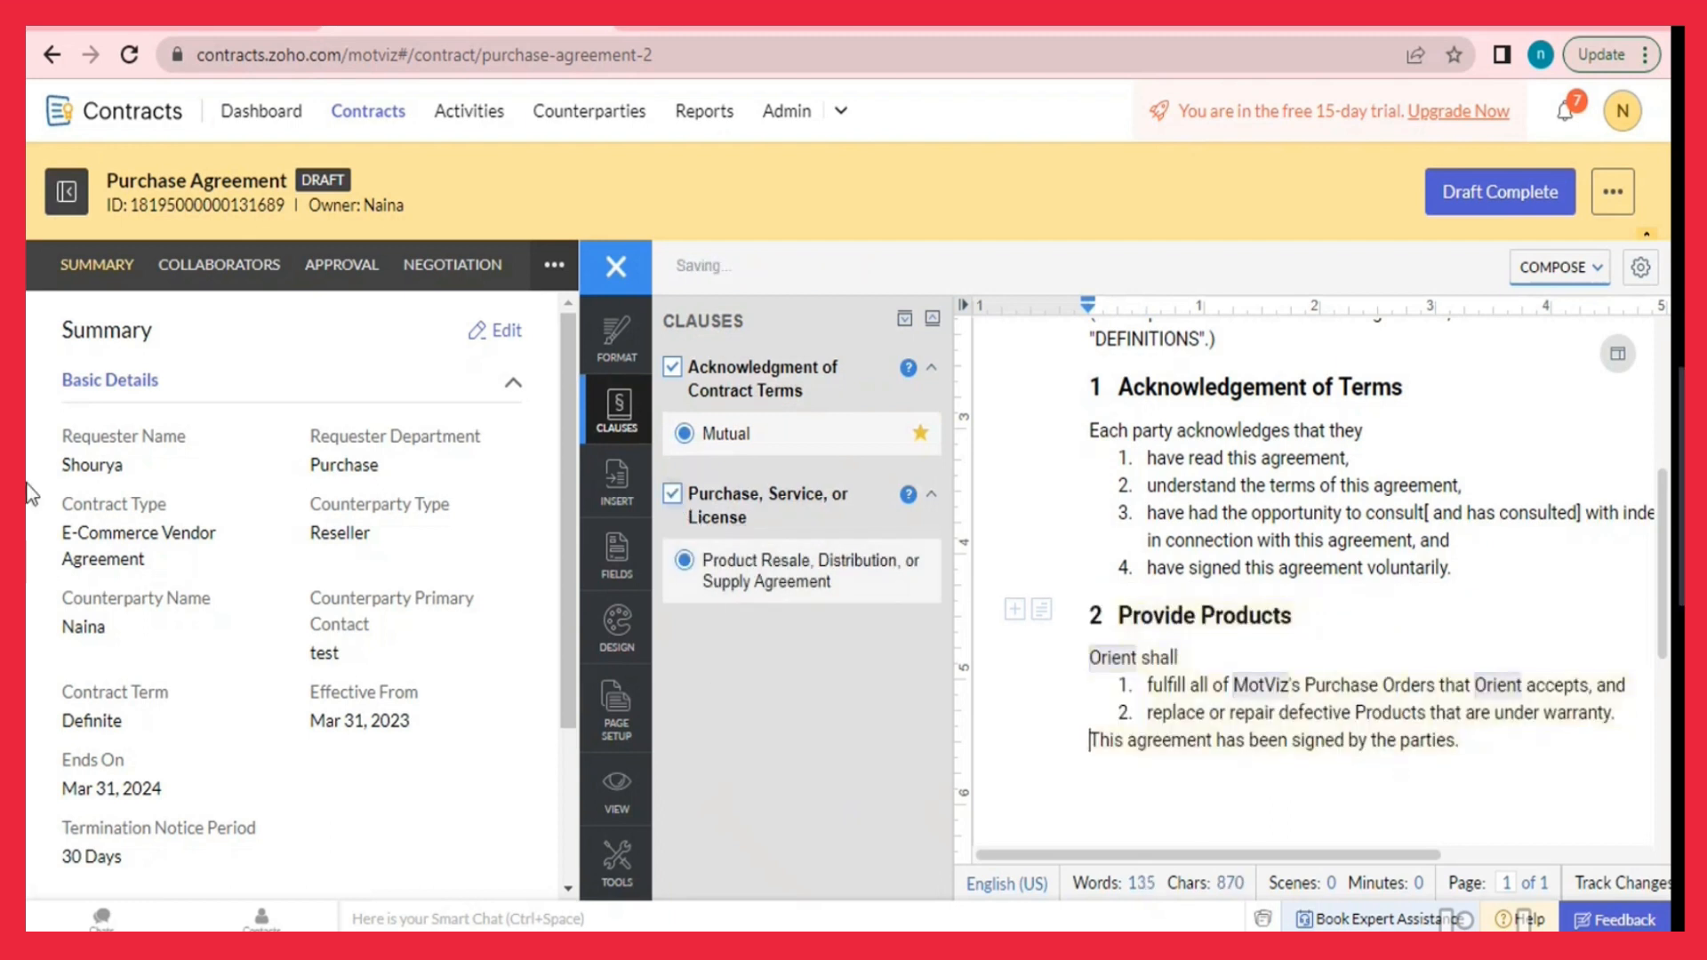
{"action": "left_click", "coordinate": [213, 266]}
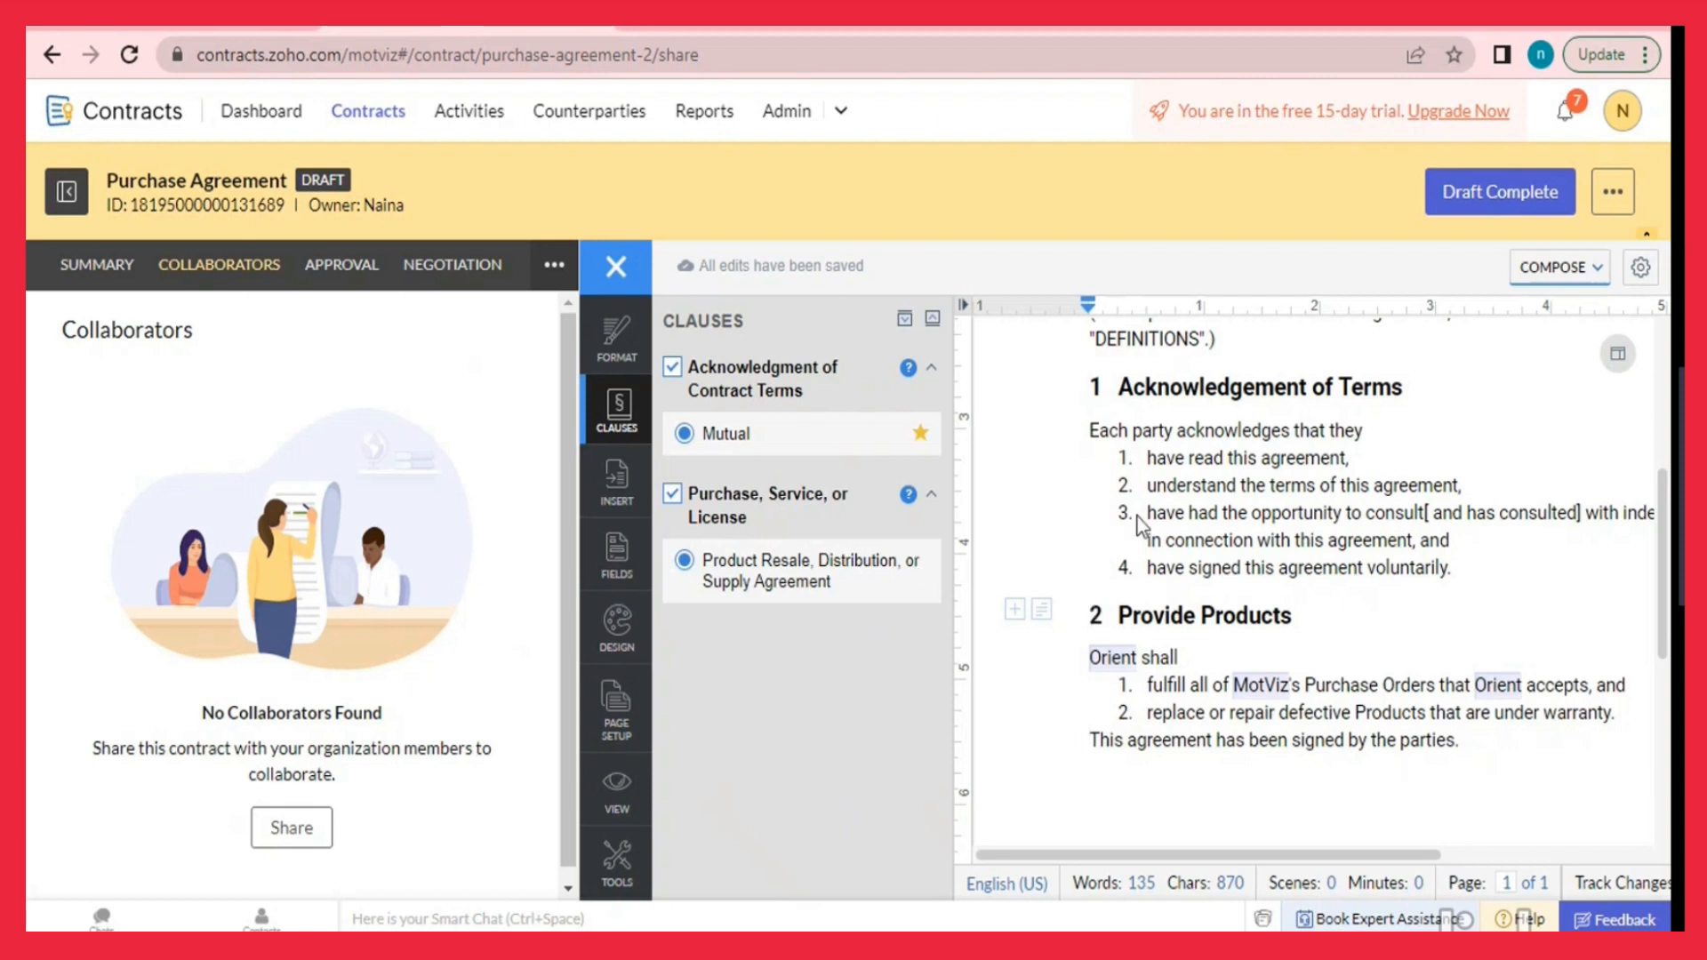
Mark the draft complete, submit it for approval, and approve it from the Activity view.
{"action": "left_click", "coordinate": [1506, 196]}
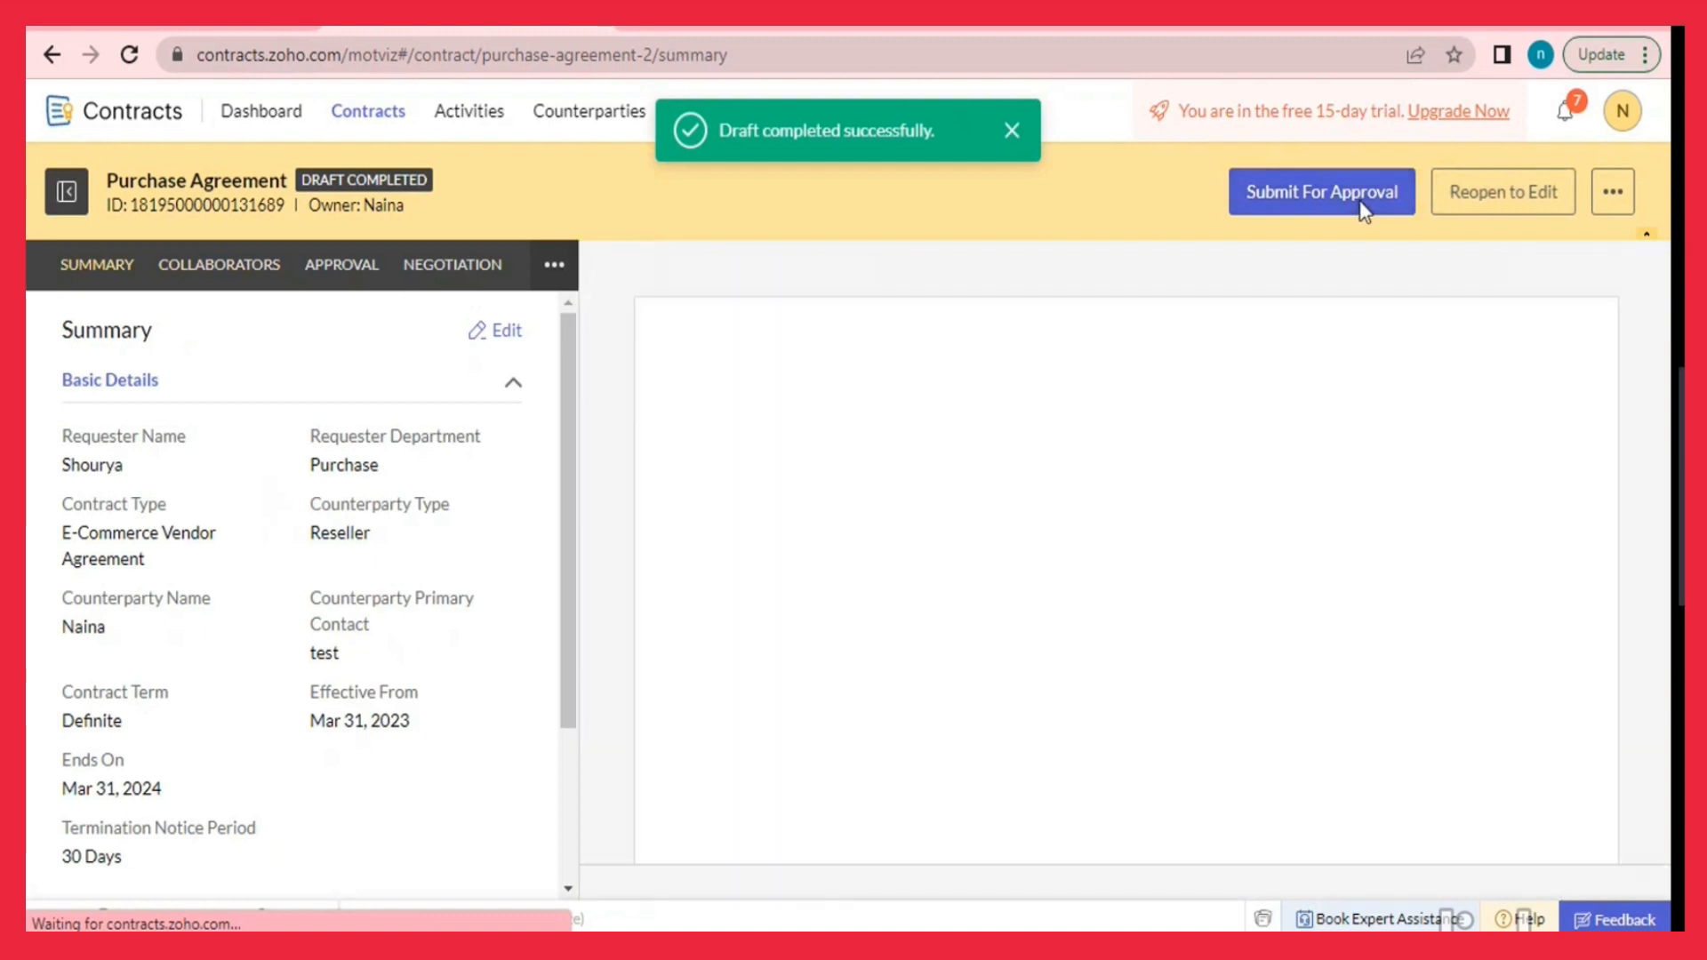
{"action": "left_click", "coordinate": [1363, 206]}
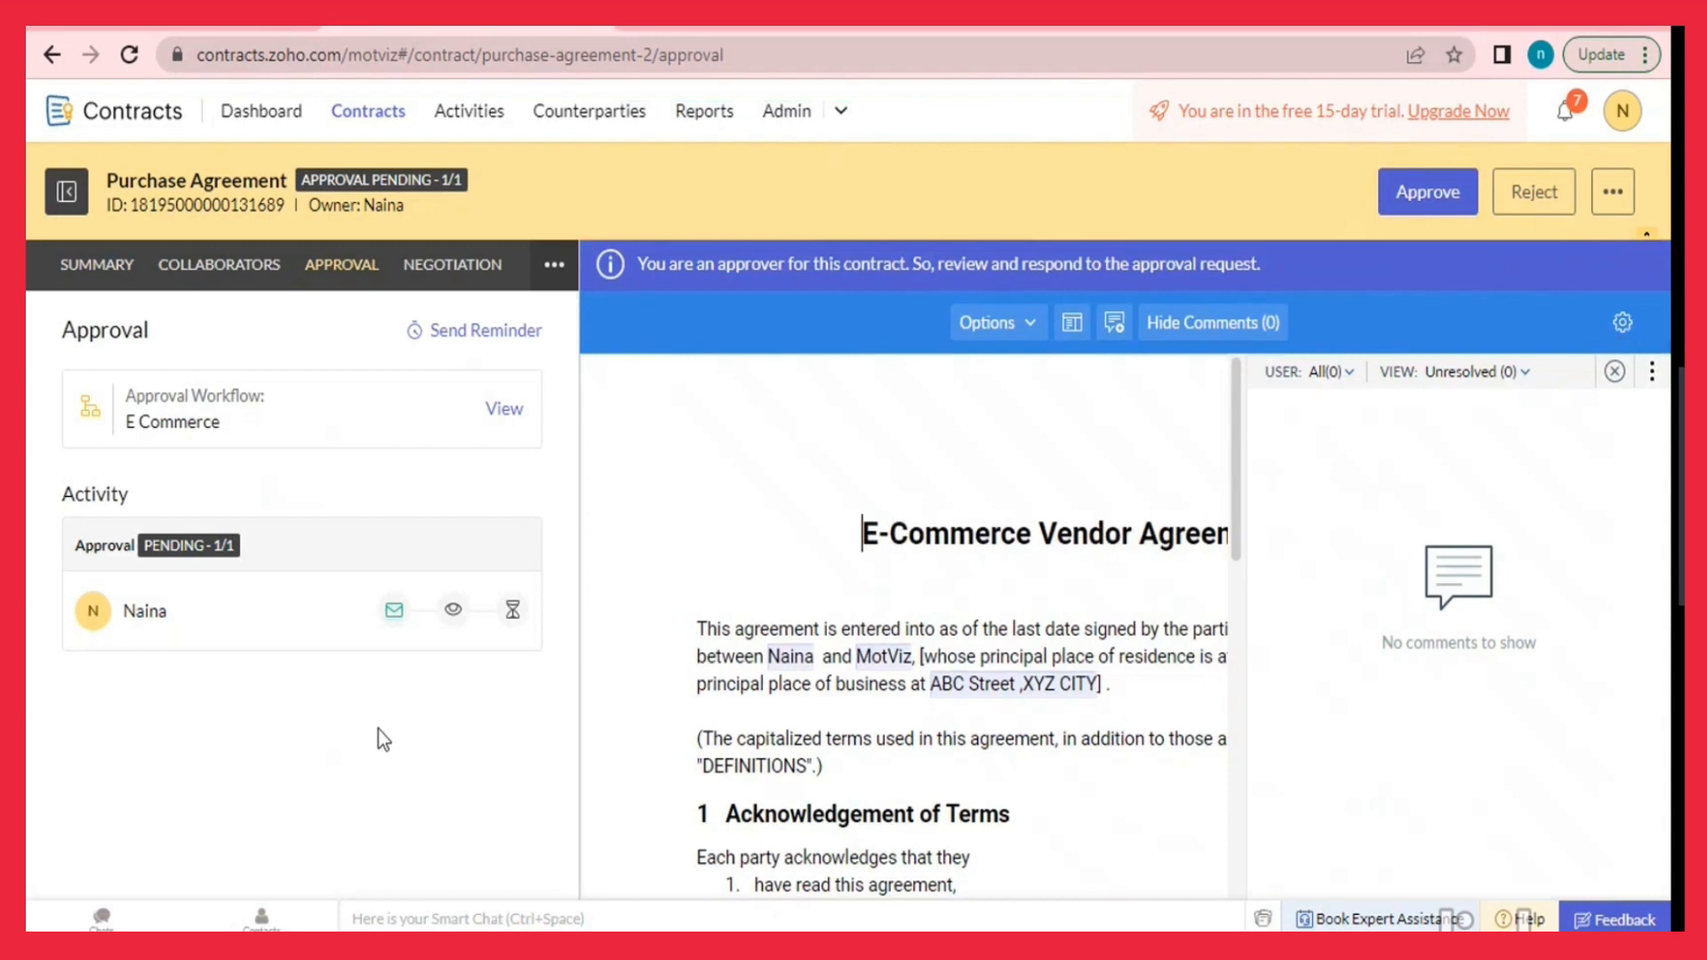
{"action": "left_click", "coordinate": [553, 265]}
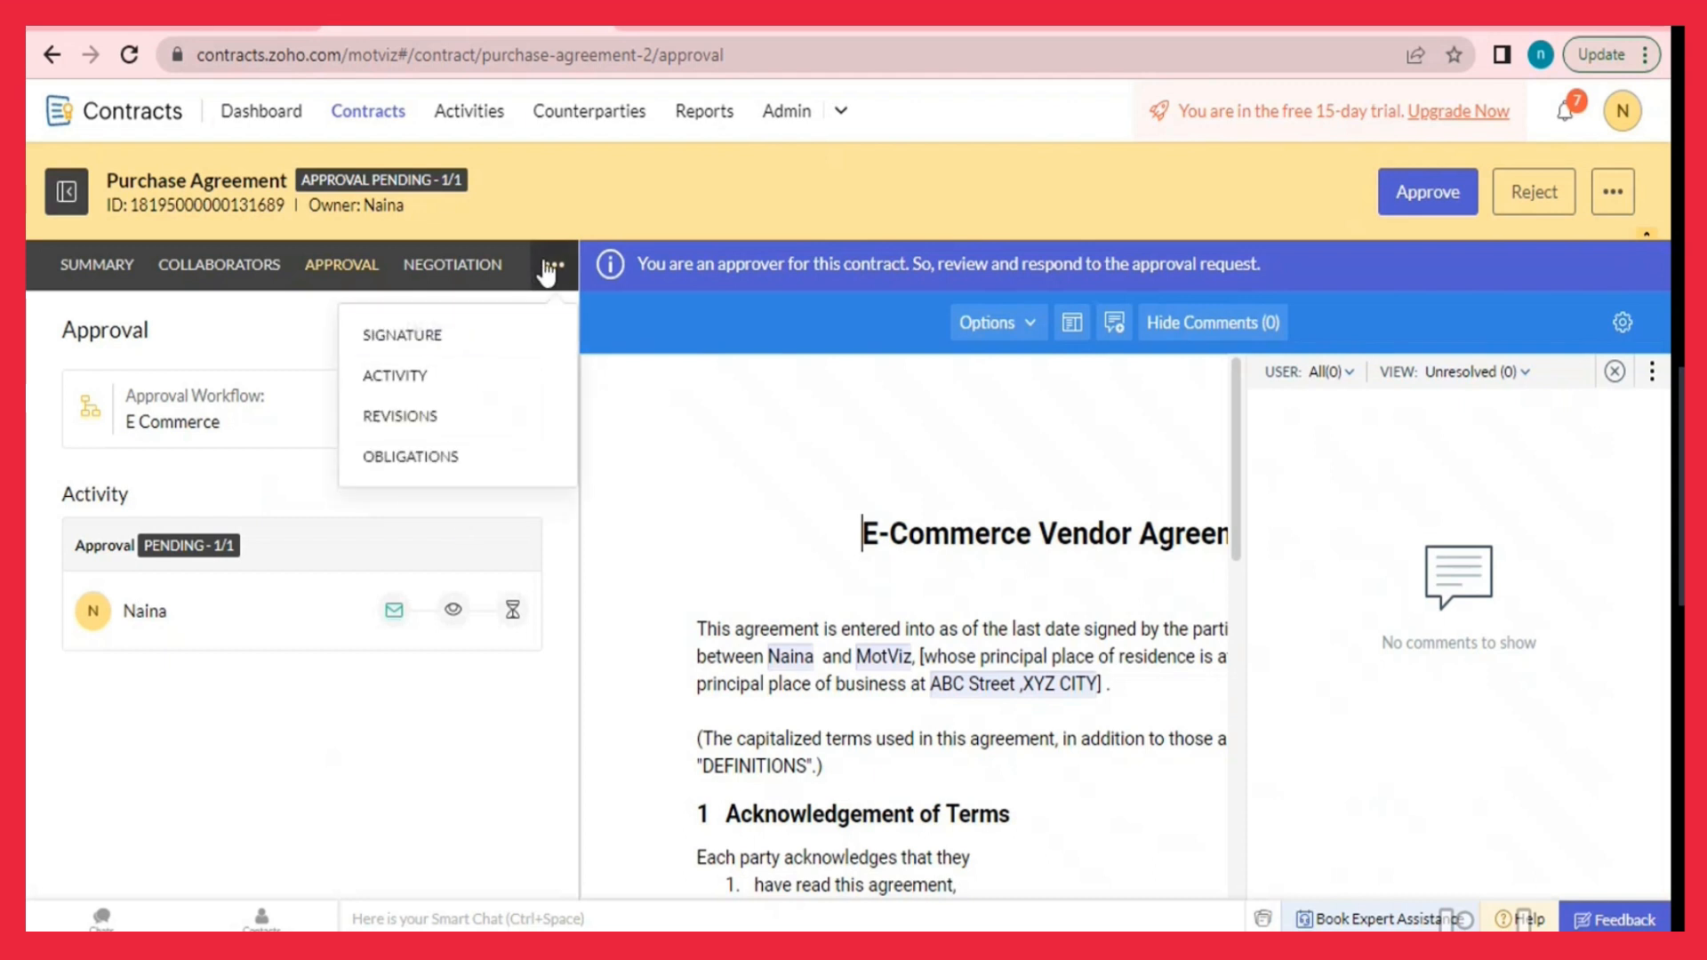
{"action": "left_click", "coordinate": [487, 405]}
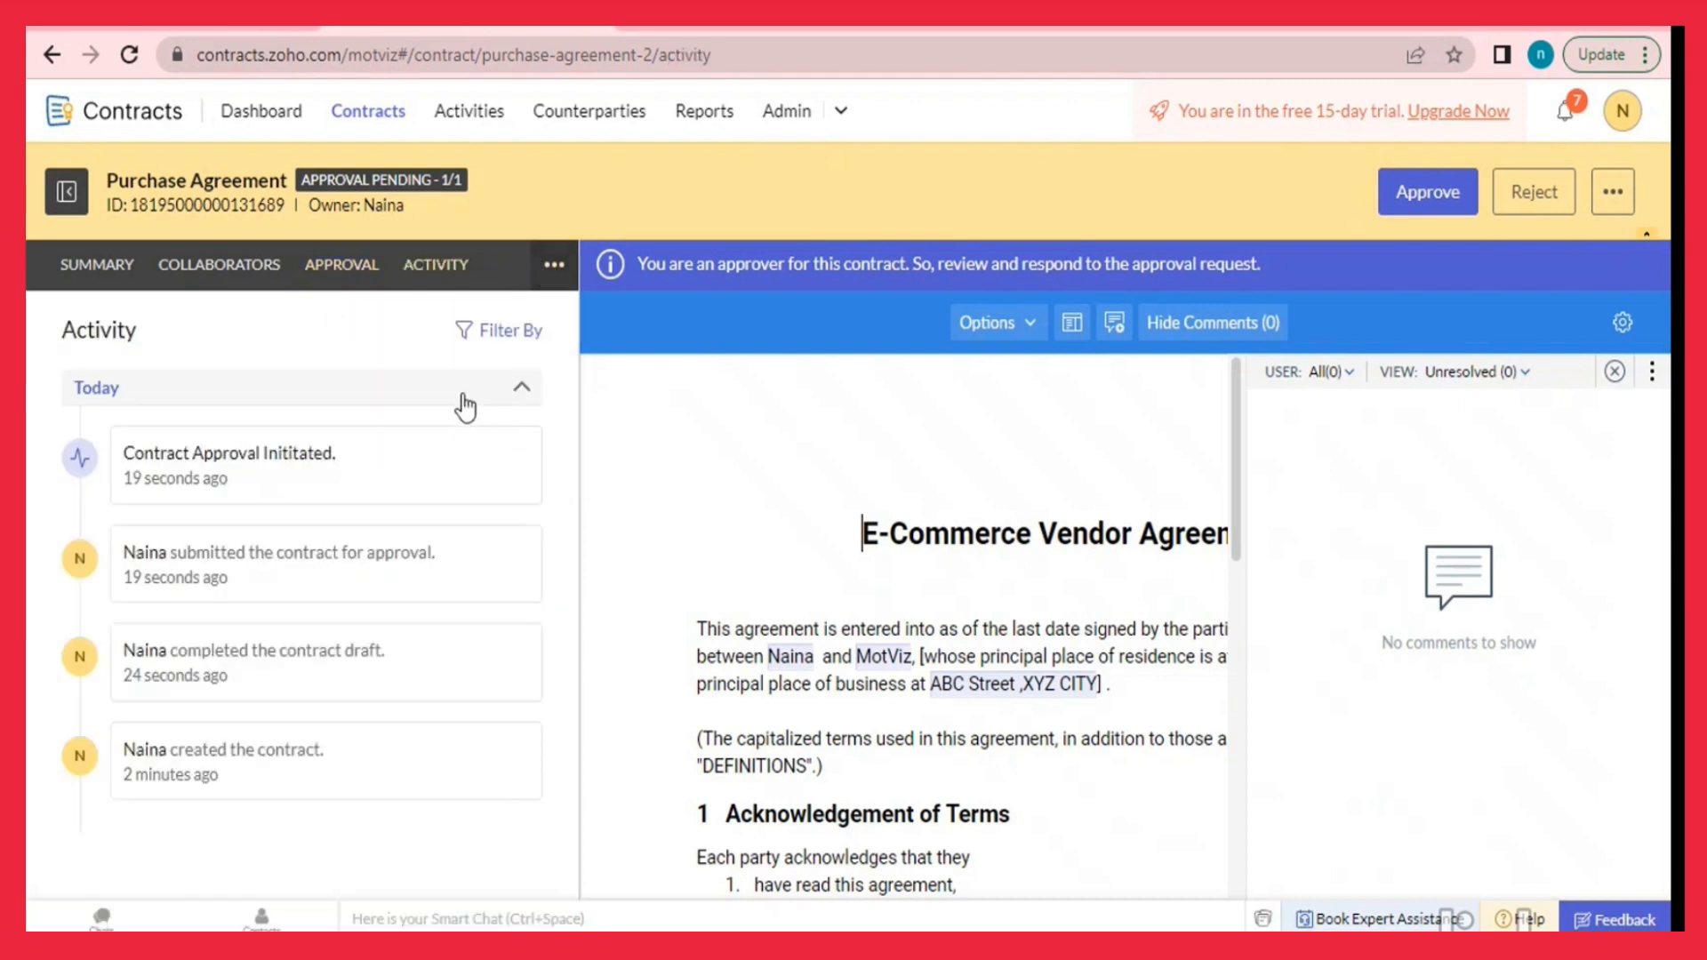
{"action": "mouse_move", "coordinate": [215, 477]}
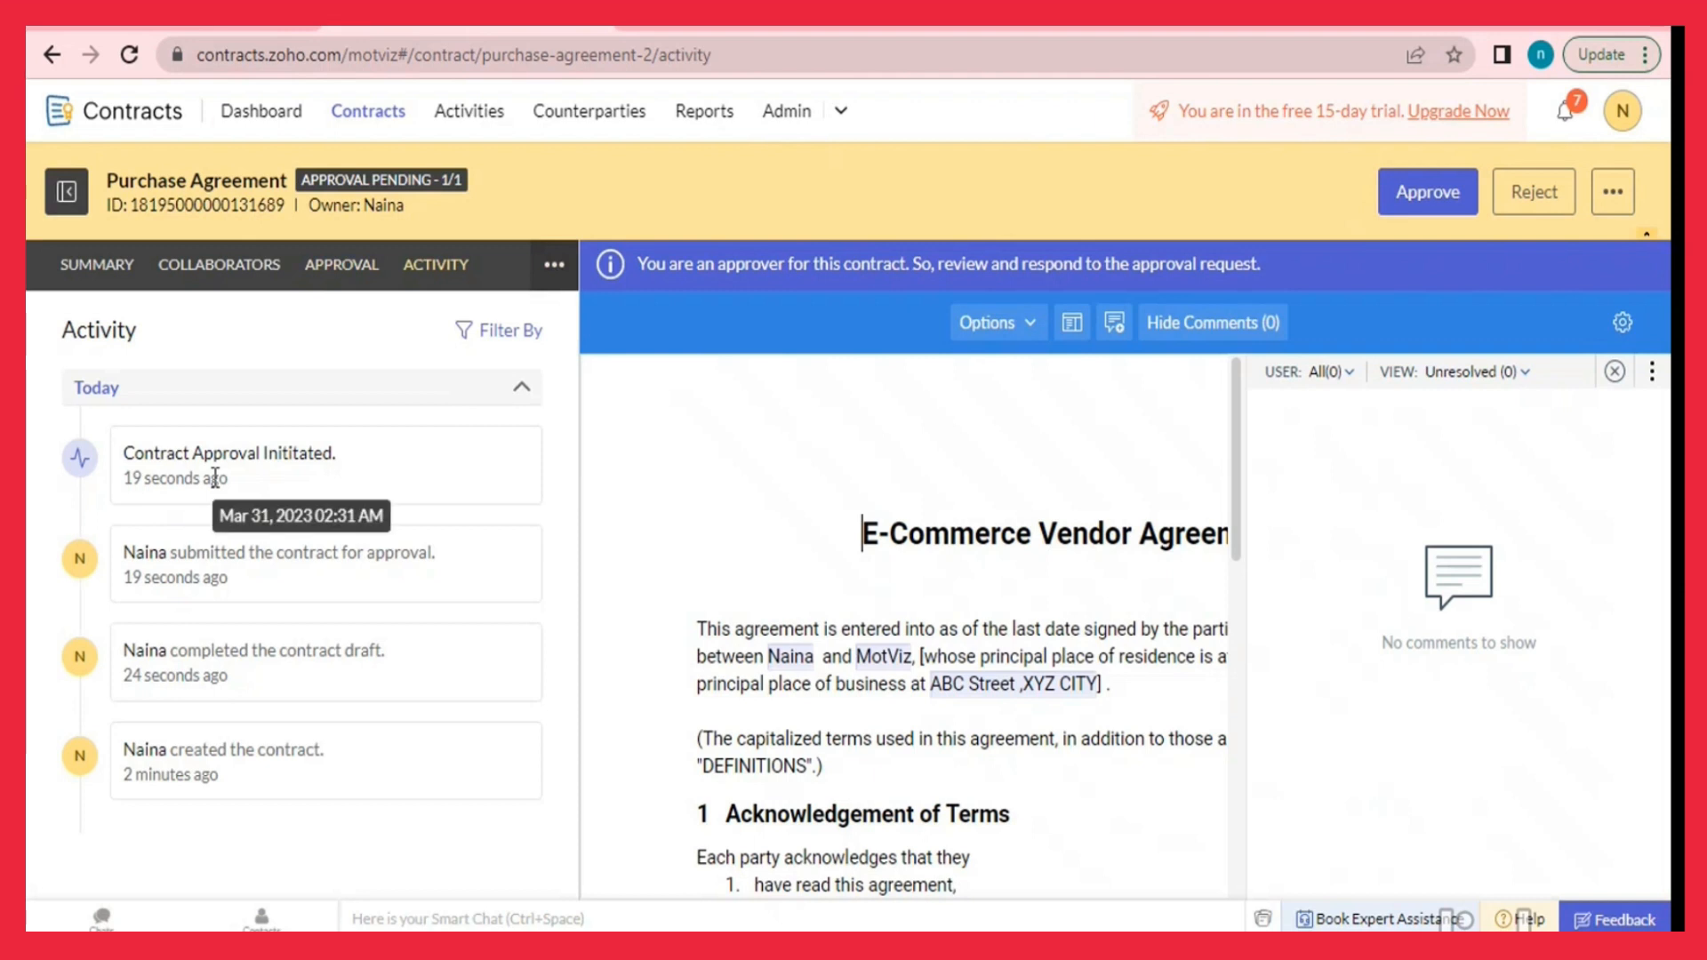
{"action": "left_click", "coordinate": [1427, 192]}
{"action": "left_click", "coordinate": [1101, 441]}
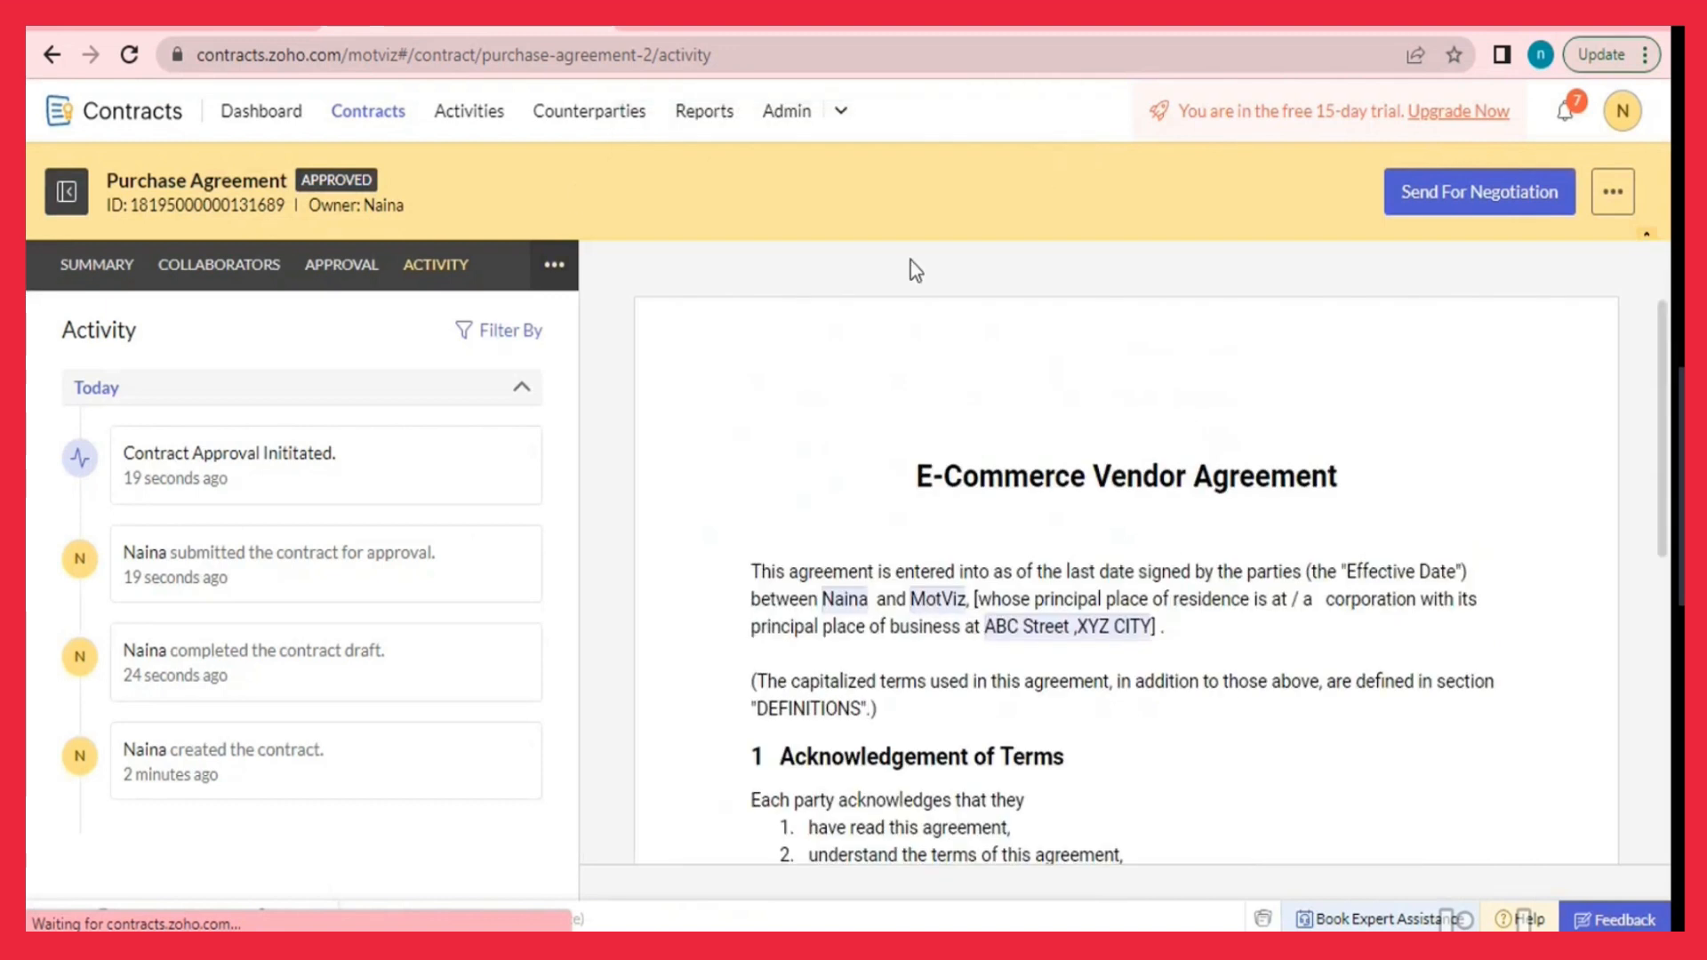
Send the approved agreement for negotiation, protected by an access password.
{"action": "left_click", "coordinate": [1469, 192]}
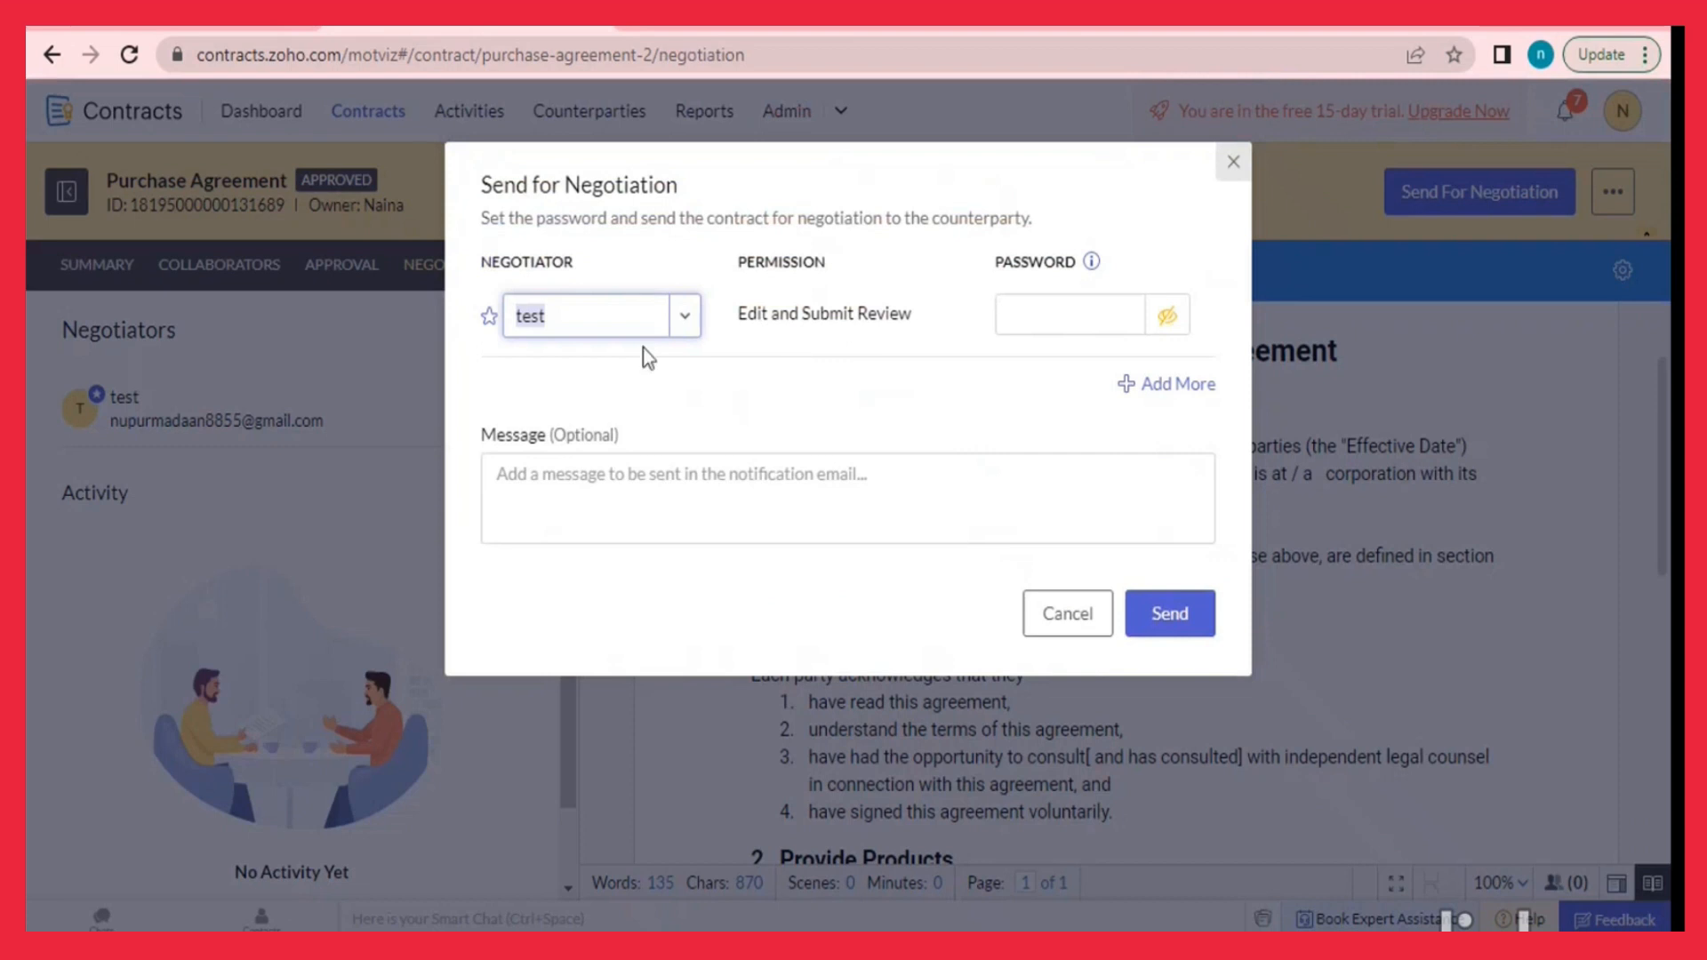
{"action": "left_click", "coordinate": [1038, 322]}
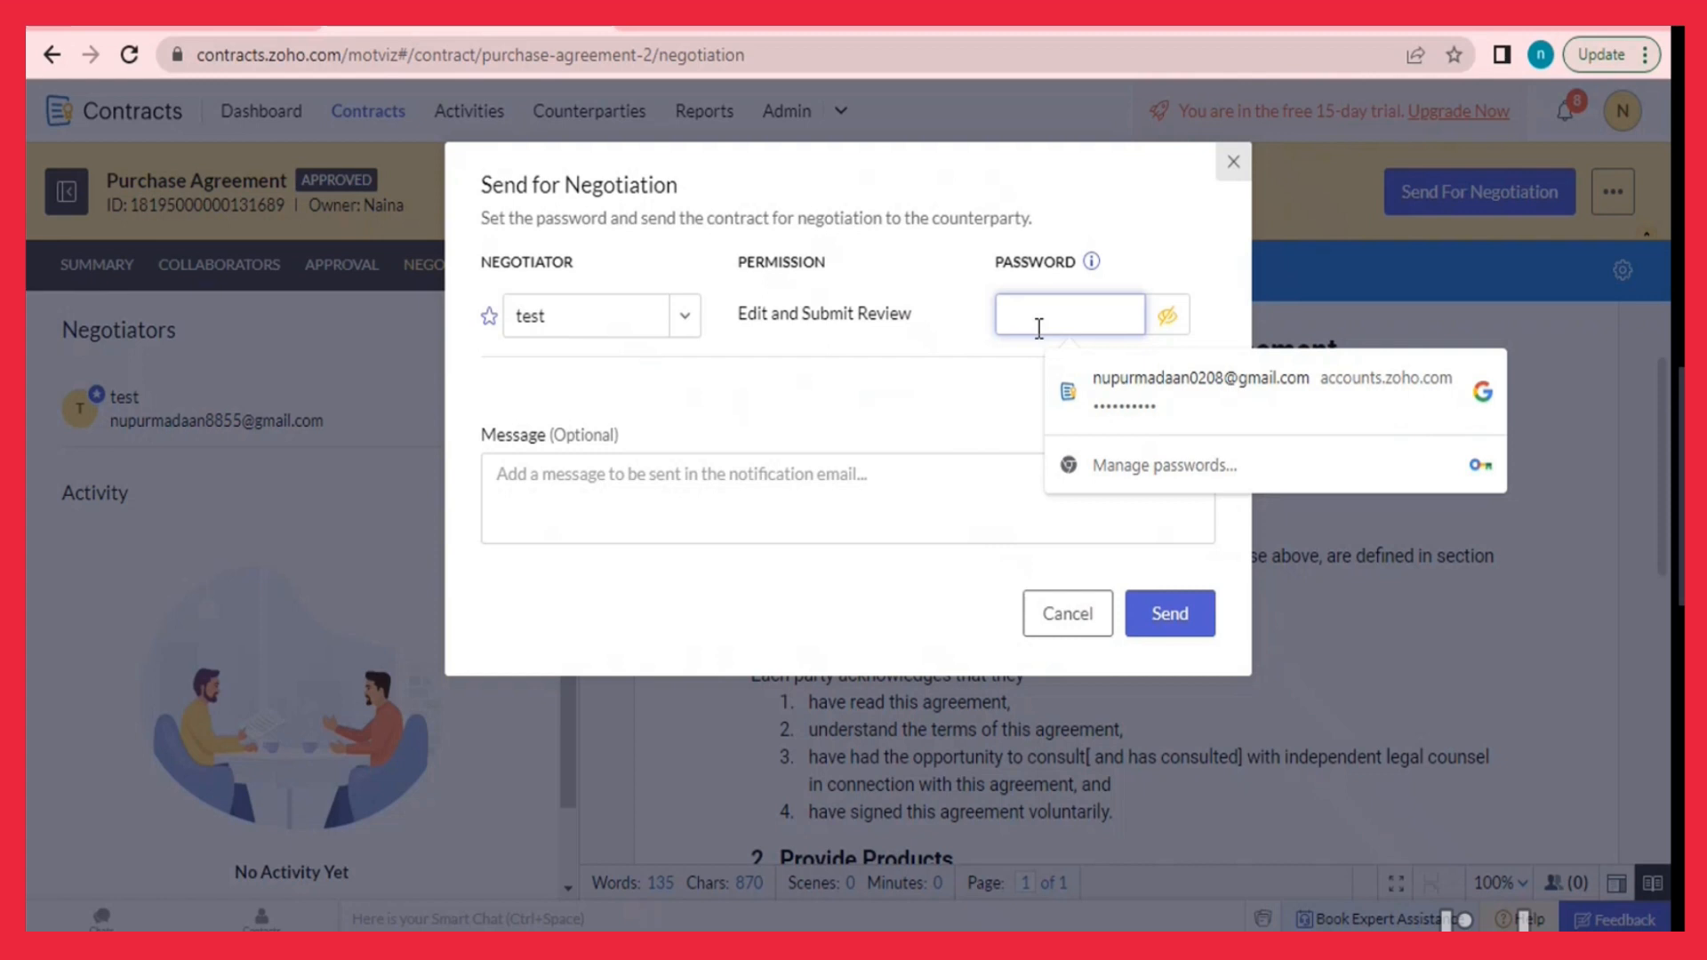
{"action": "type", "text": "test"}
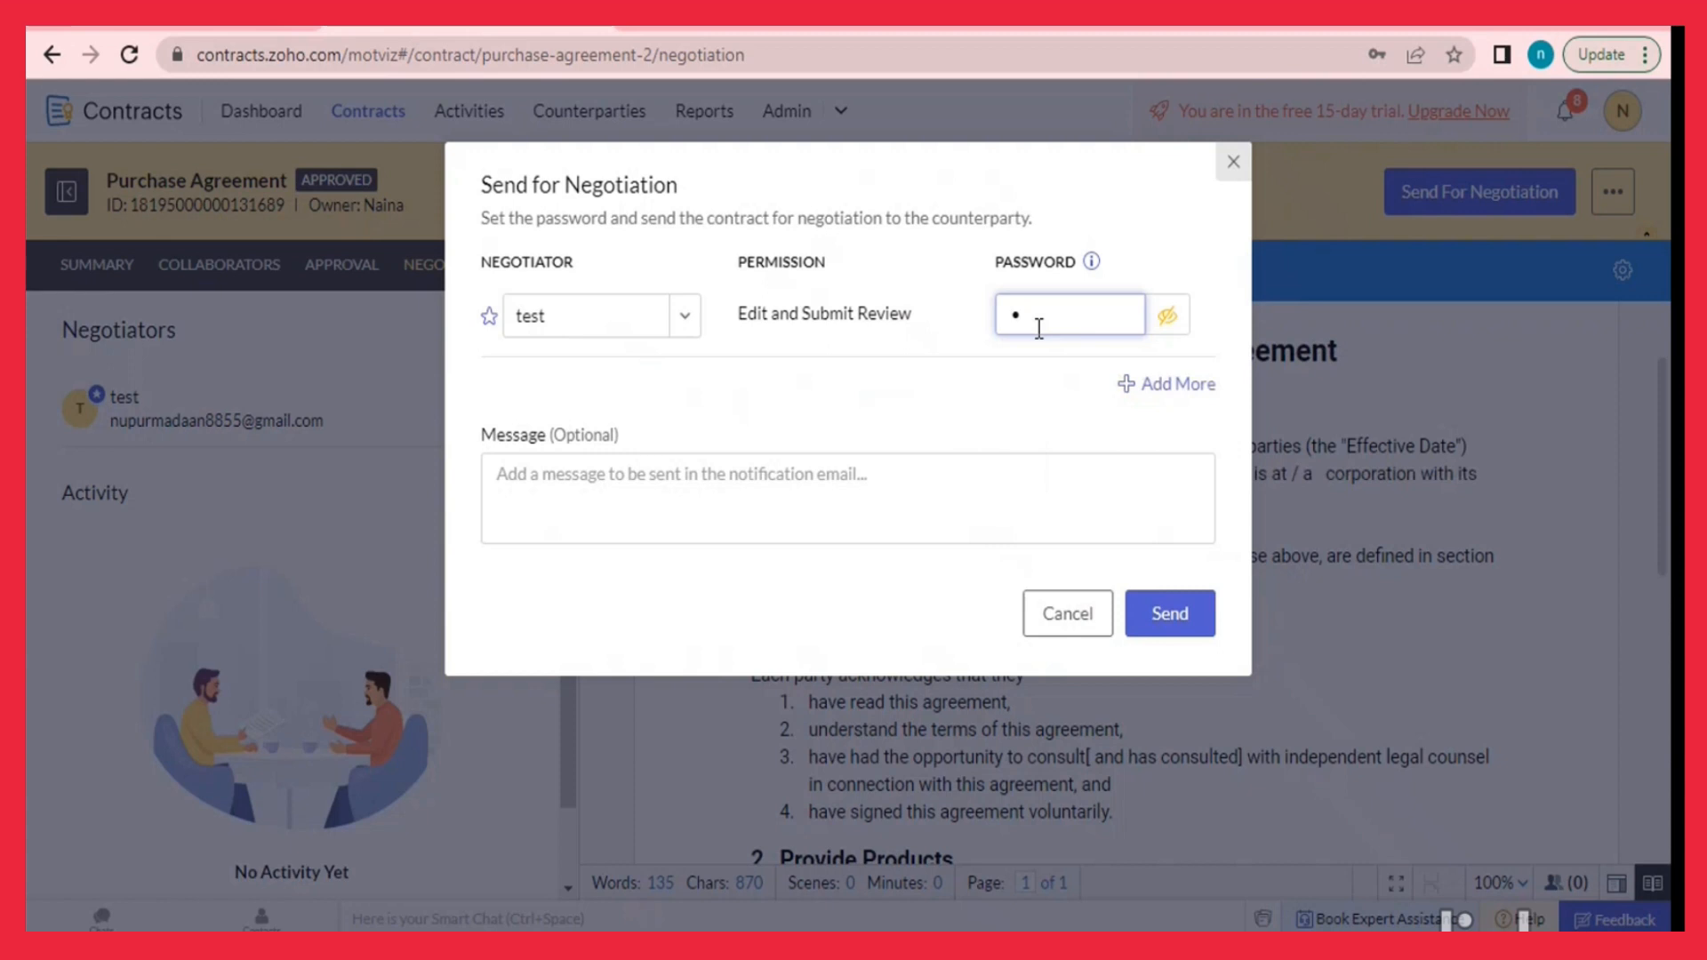
{"action": "type", "text": "@12345"}
{"action": "left_click", "coordinate": [1186, 623]}
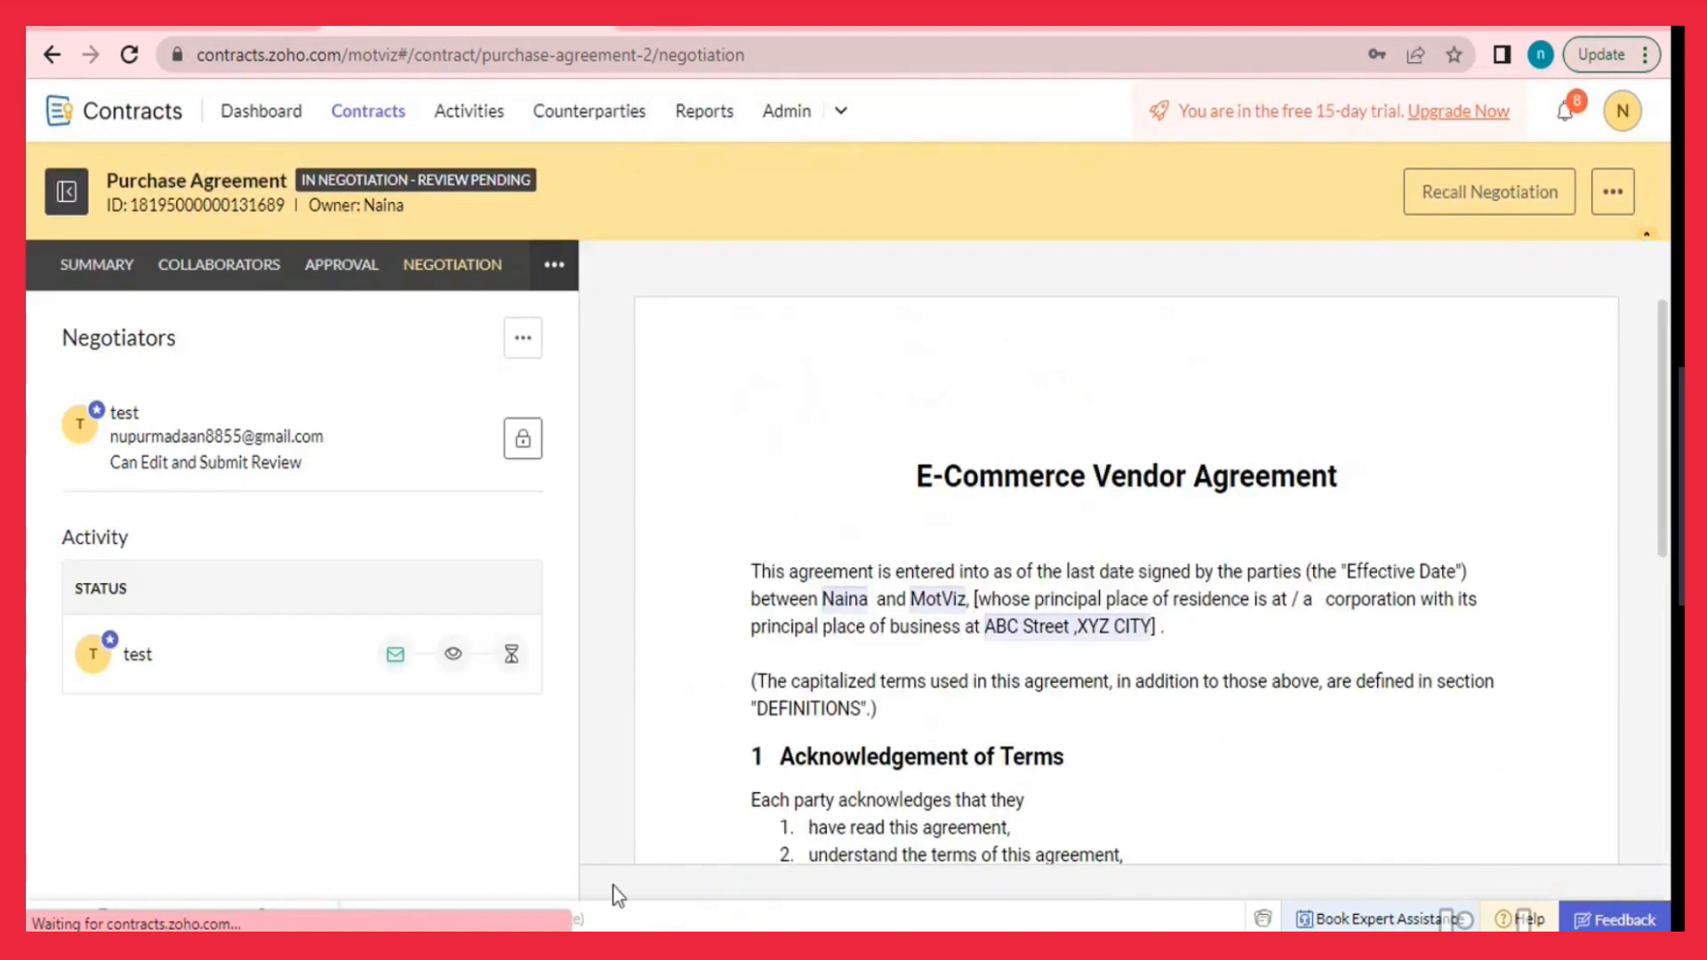
Open the Zoho Contracts notification email in Gmail and follow its Review Contract link.
{"action": "mouse_move", "coordinate": [526, 940]}
{"action": "left_click", "coordinate": [656, 844]}
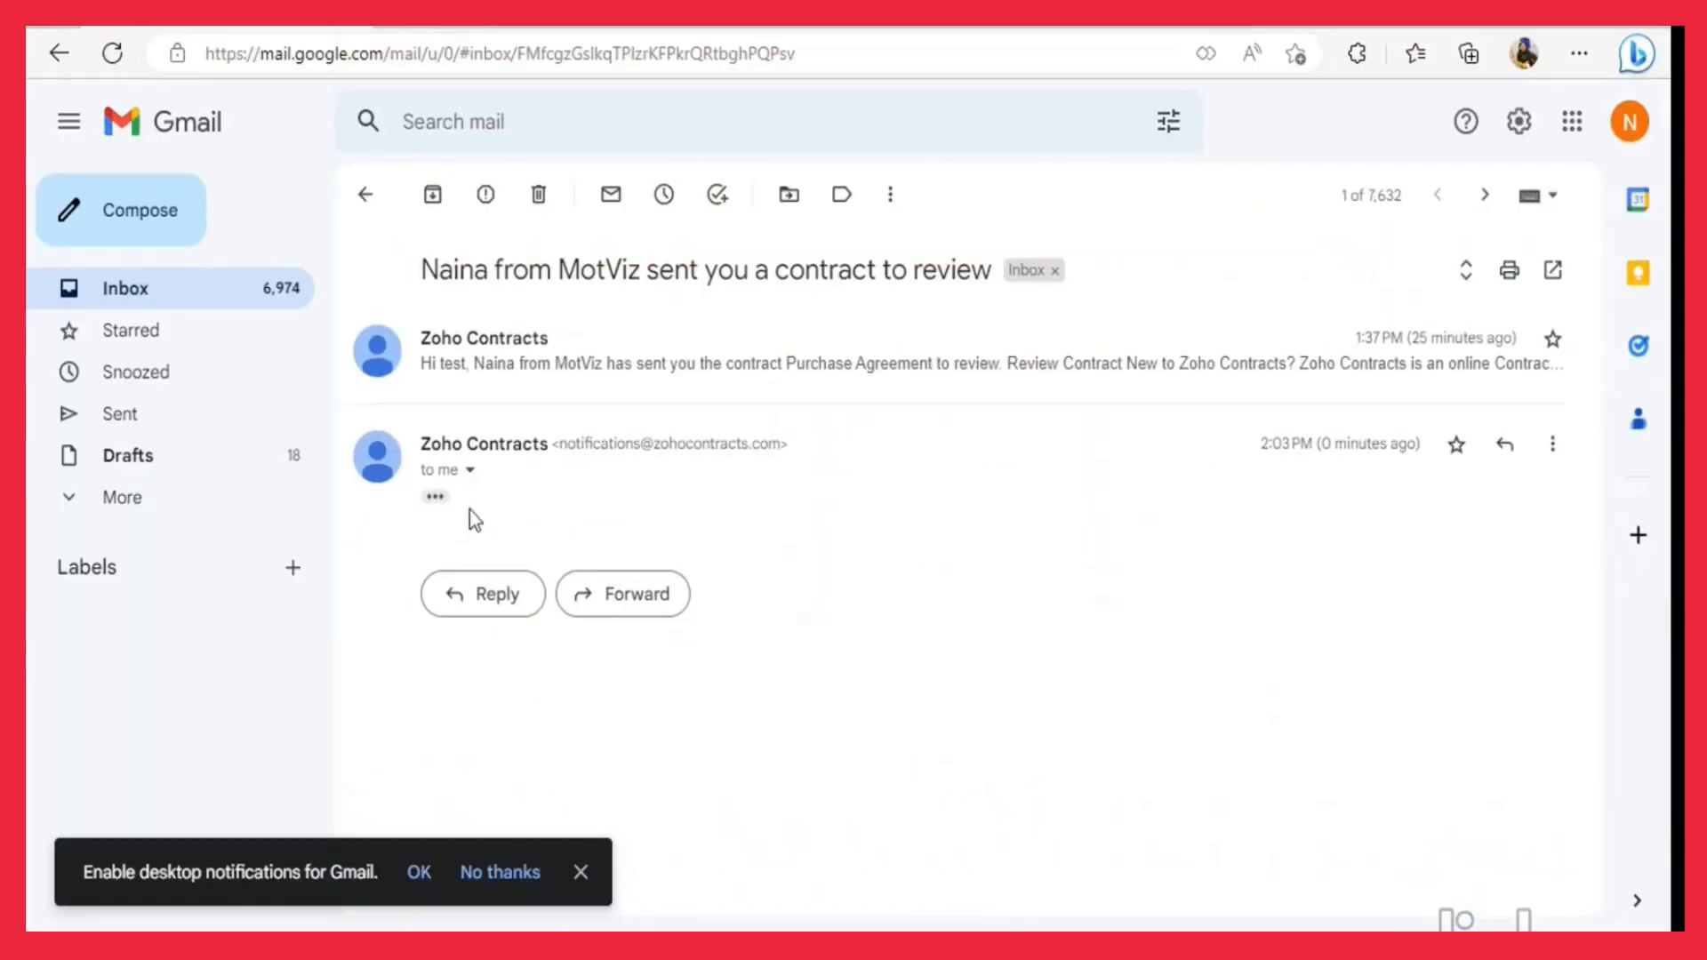
{"action": "left_click", "coordinate": [435, 495]}
{"action": "scroll", "coordinate": [740, 537], "scroll_direction": "down", "scroll_amount": 5}
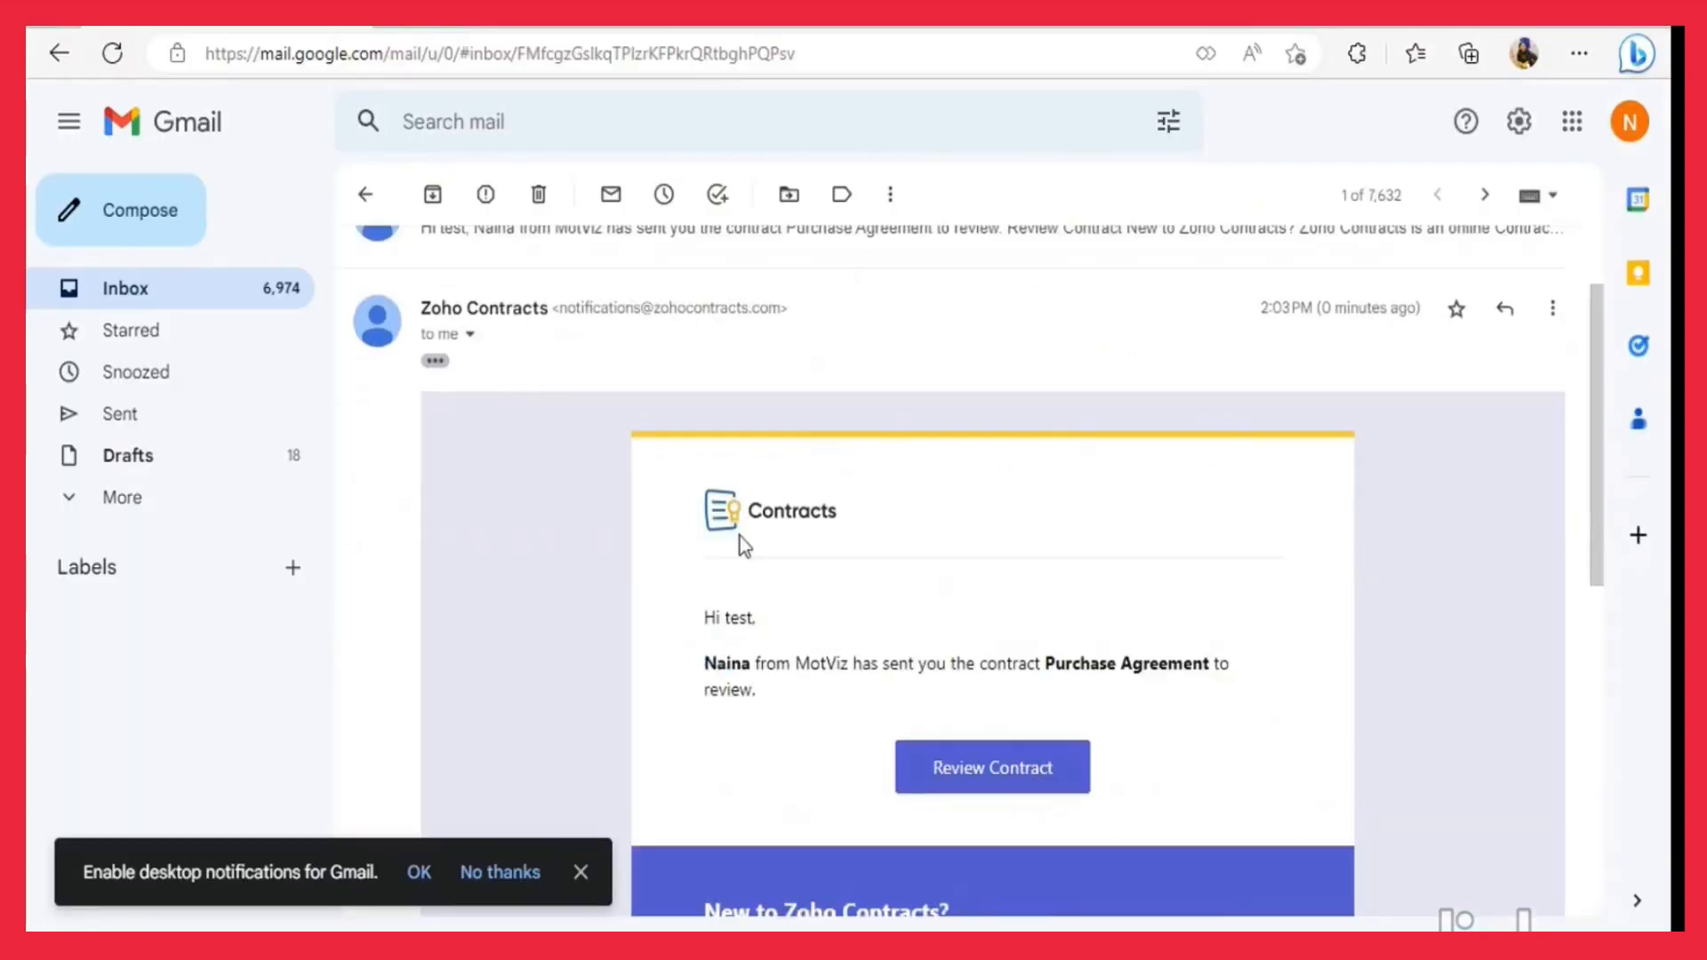
{"action": "left_click", "coordinate": [959, 384]}
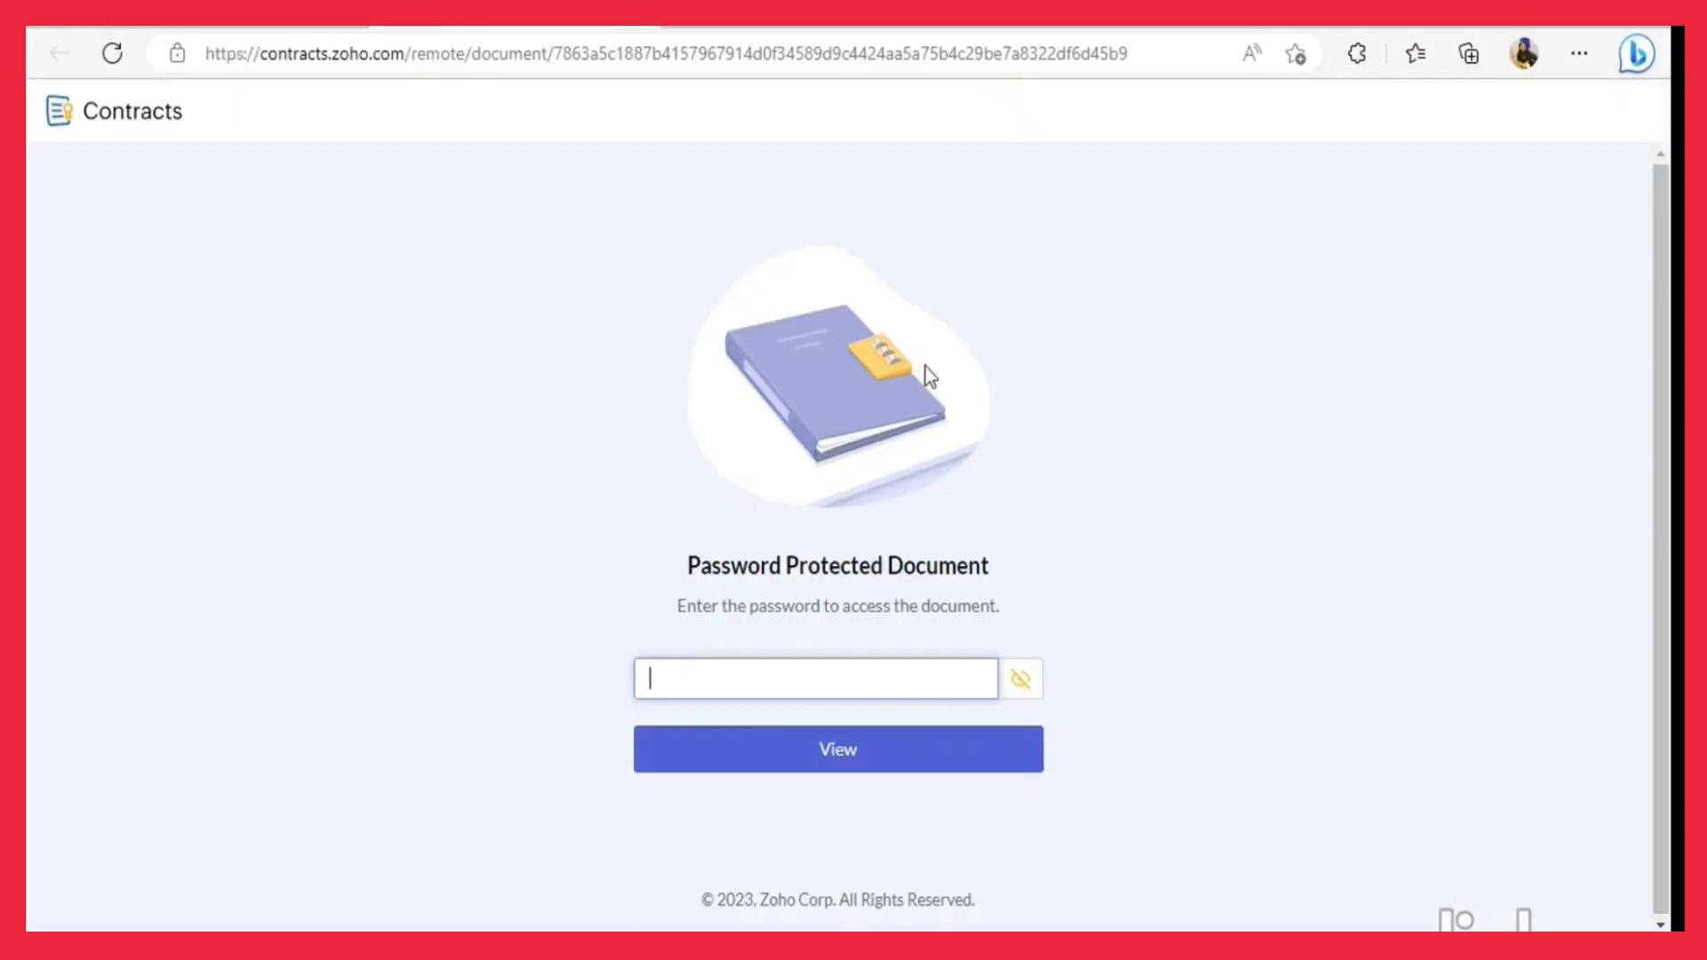
Unlock the shared agreement with the access password, decline saving it, and finish the review.
{"action": "type", "text": "•••••••••"}
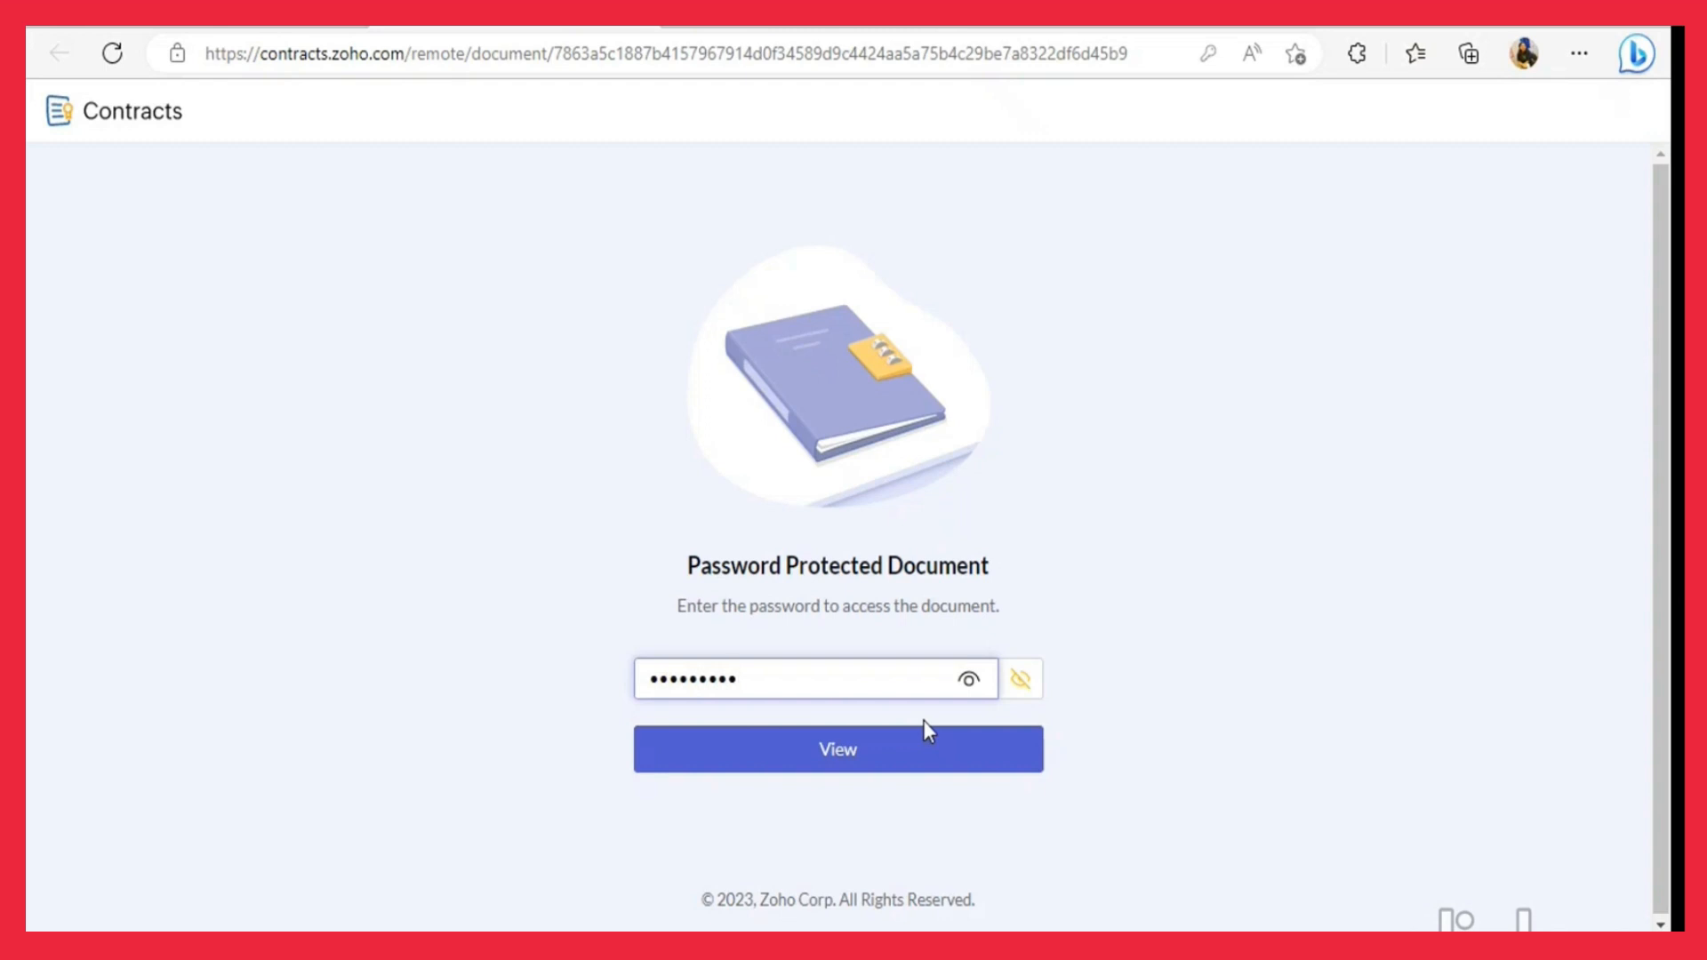
{"action": "left_click", "coordinate": [916, 764]}
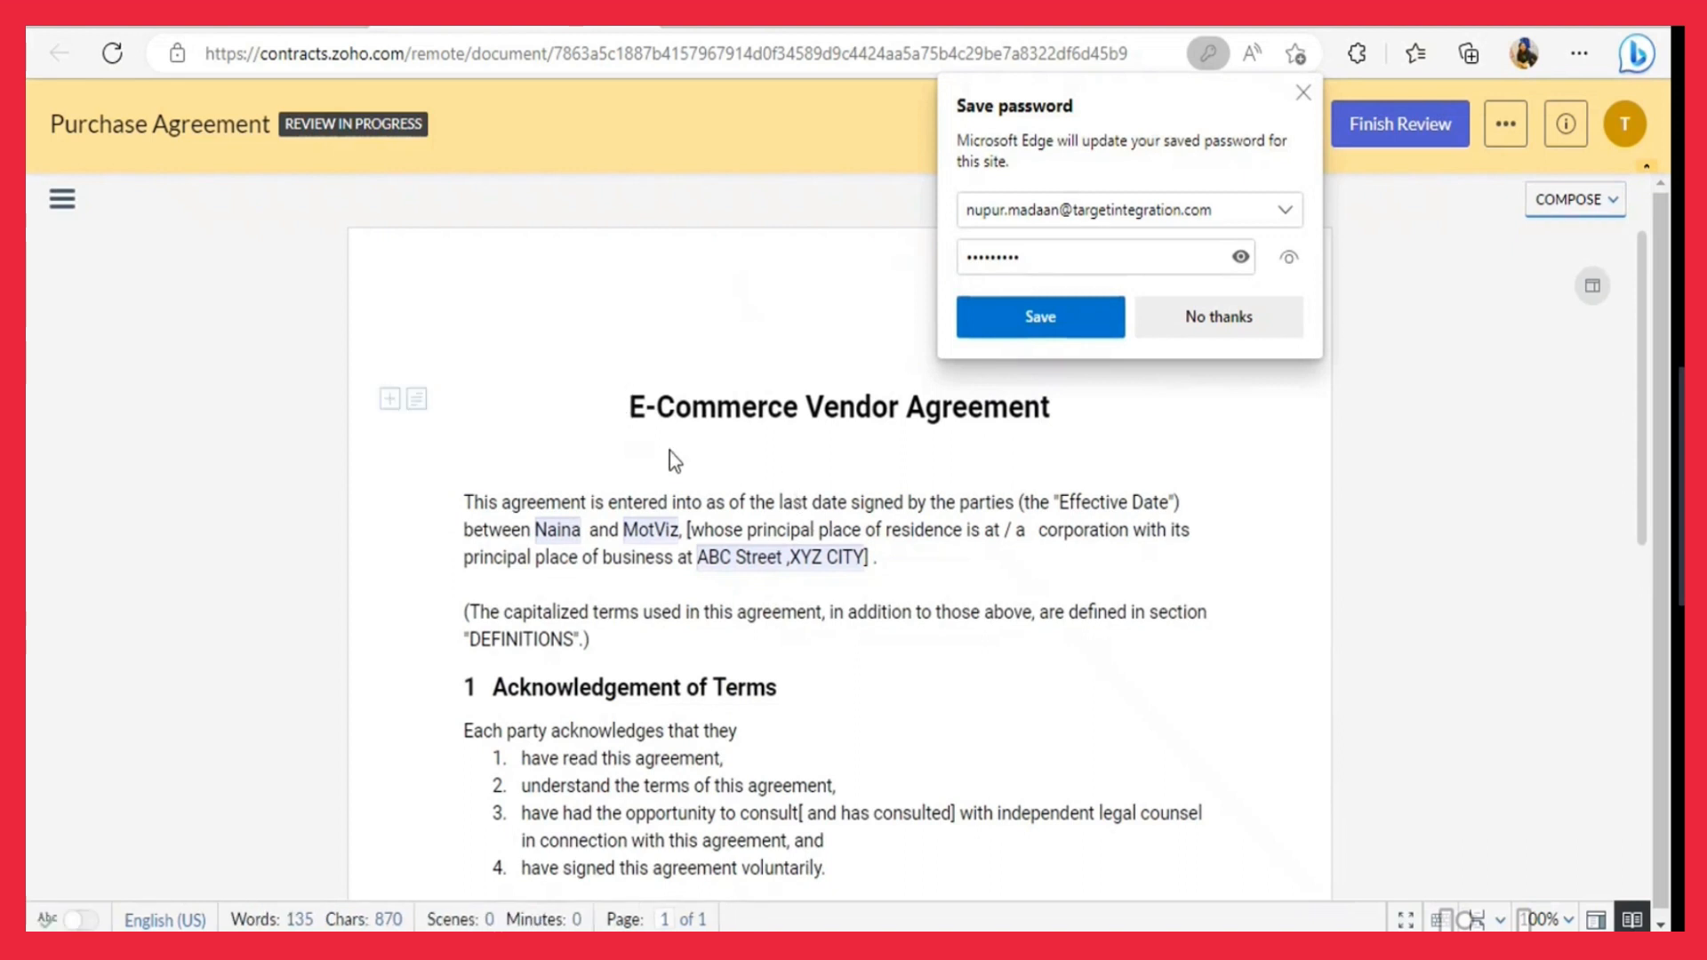
{"action": "left_click", "coordinate": [1237, 313]}
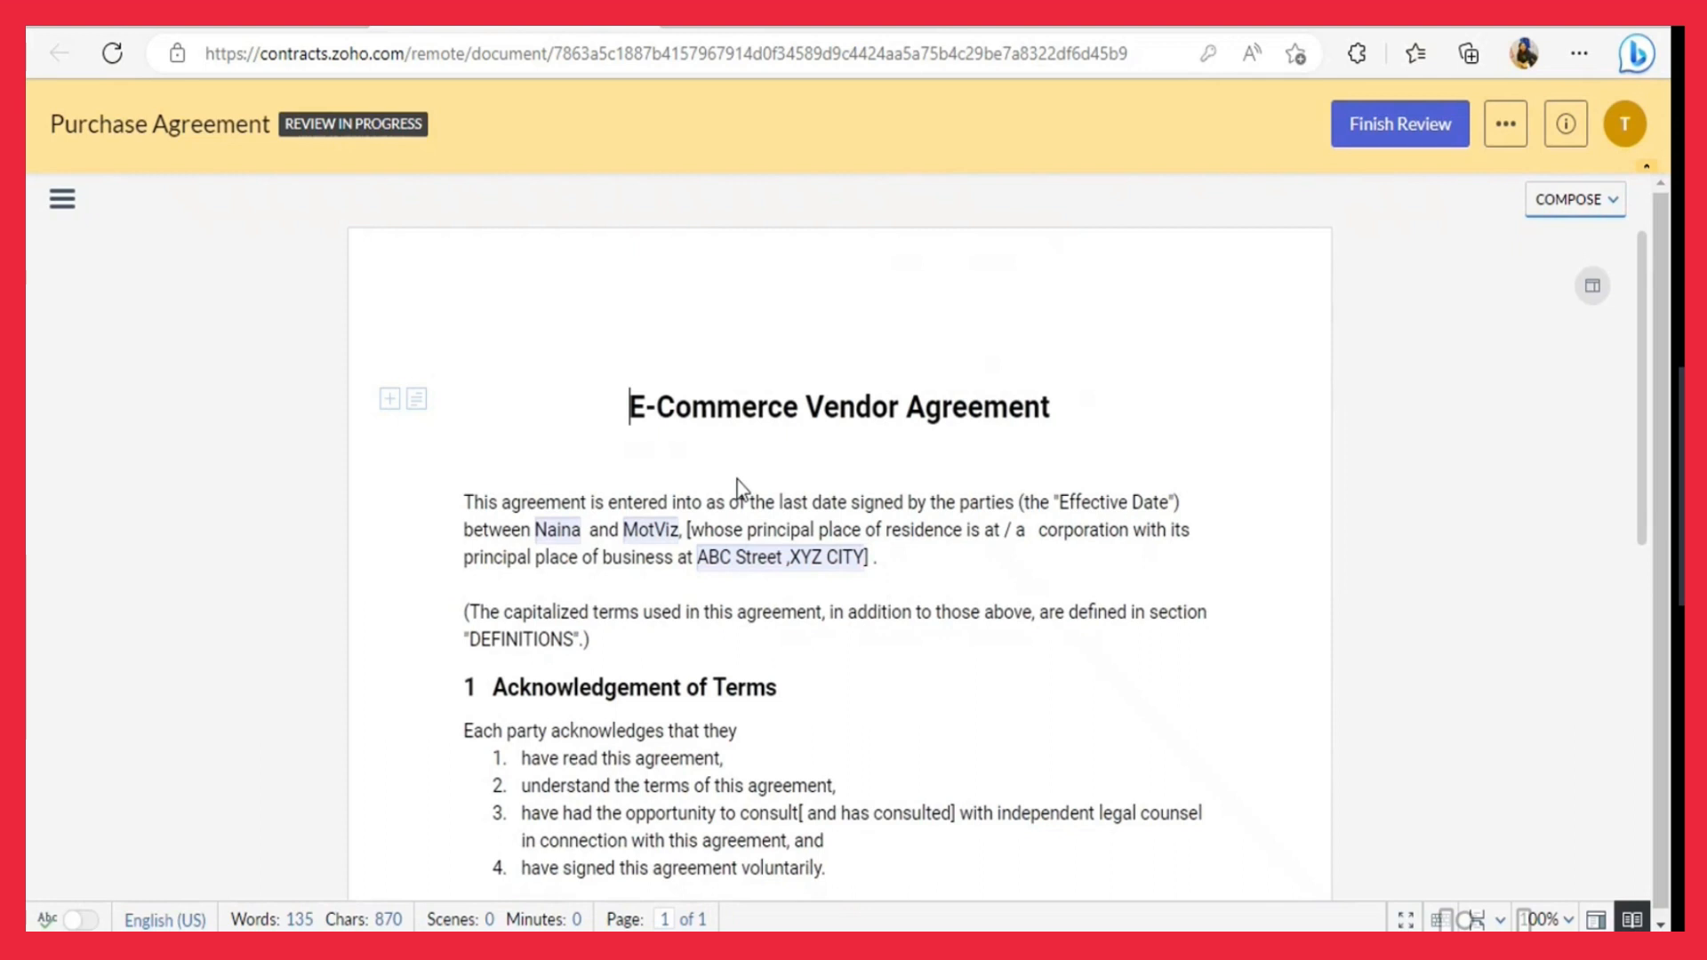
{"action": "left_click", "coordinate": [1397, 132]}
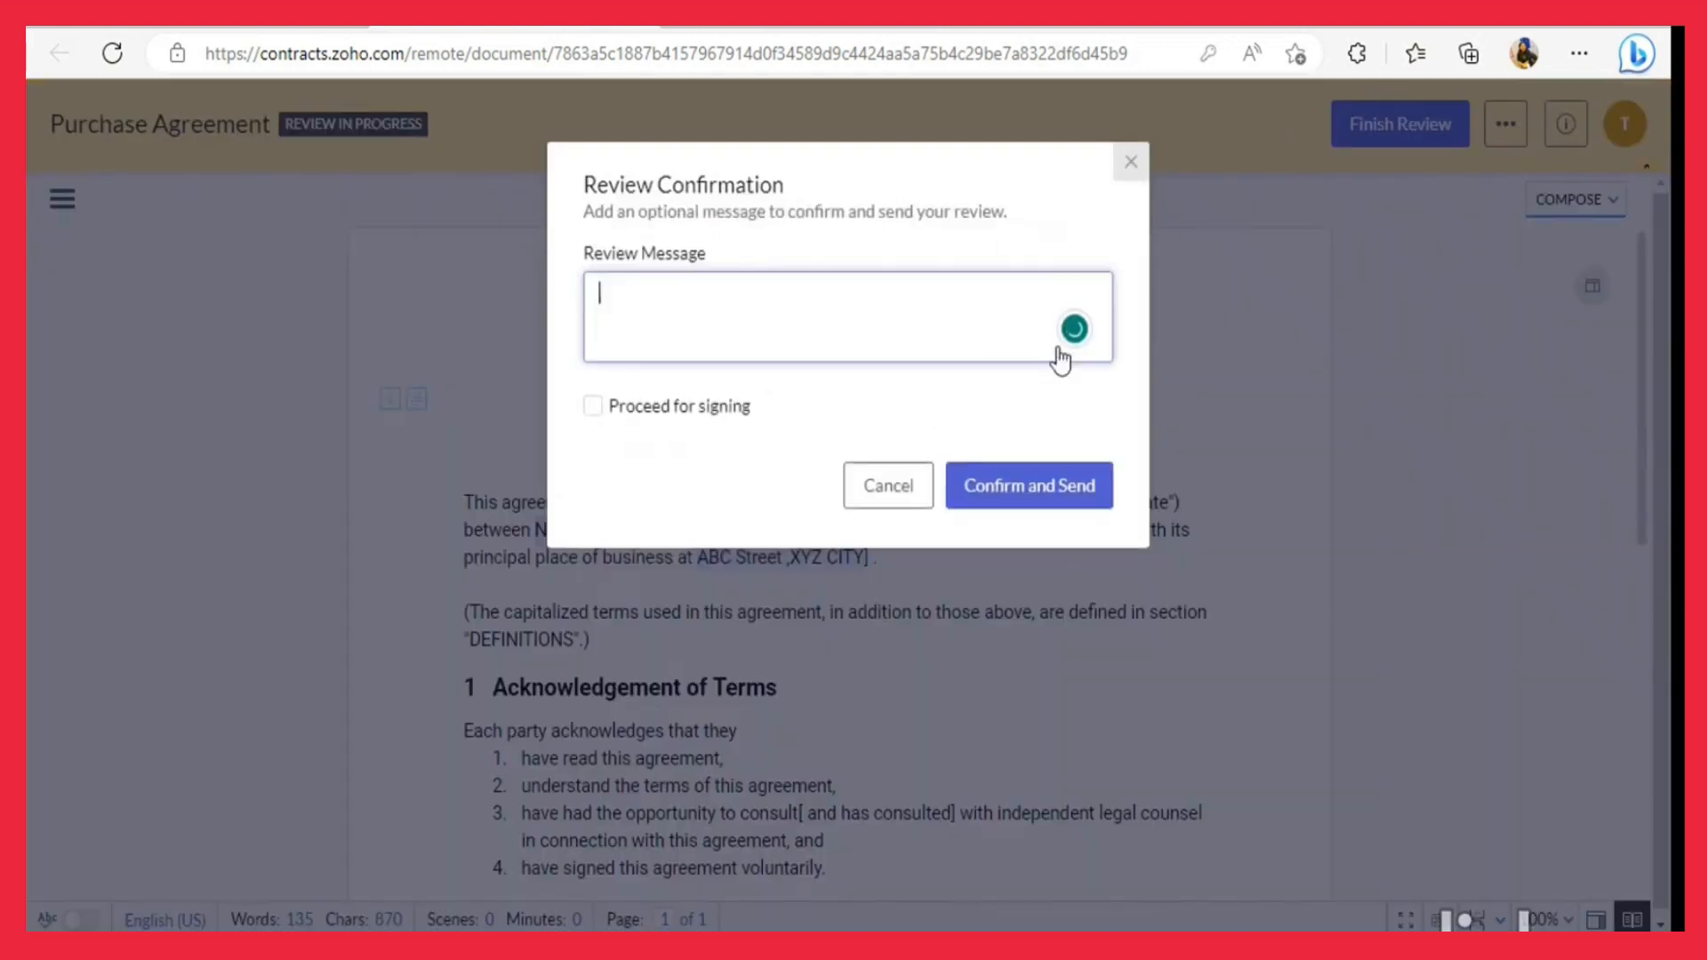
Send the counterparty's review back and set the Purchase Agreement's status to Negotiated.
{"action": "left_click", "coordinate": [996, 489]}
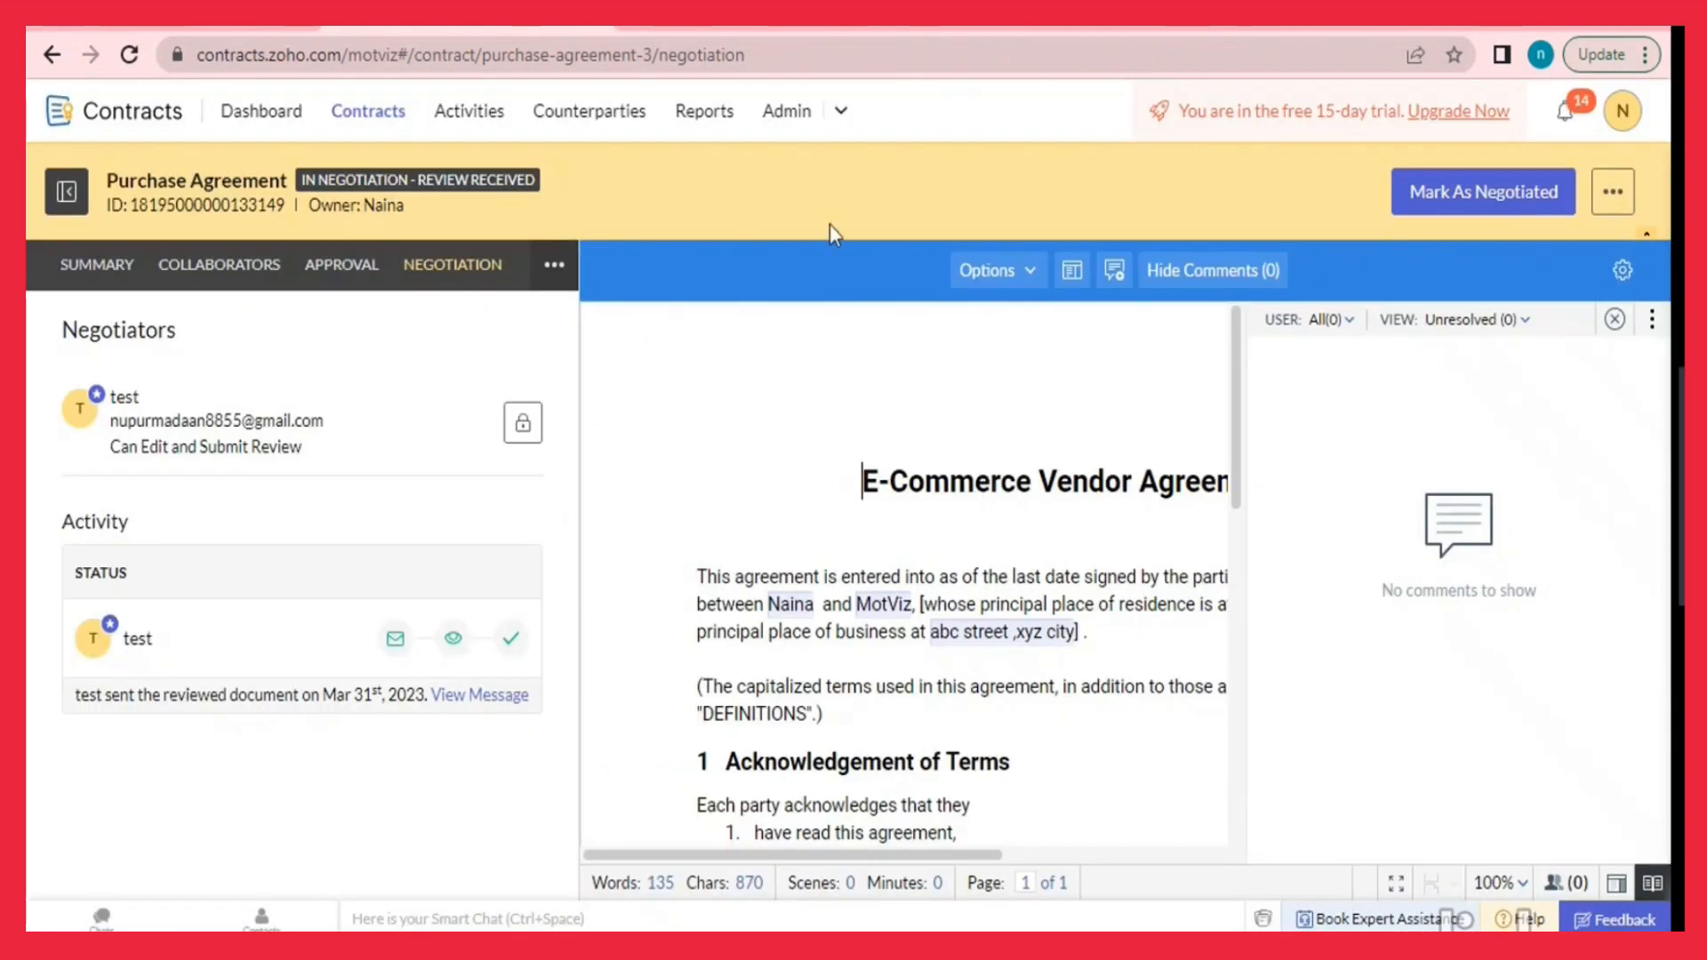
{"action": "left_click", "coordinate": [1490, 196]}
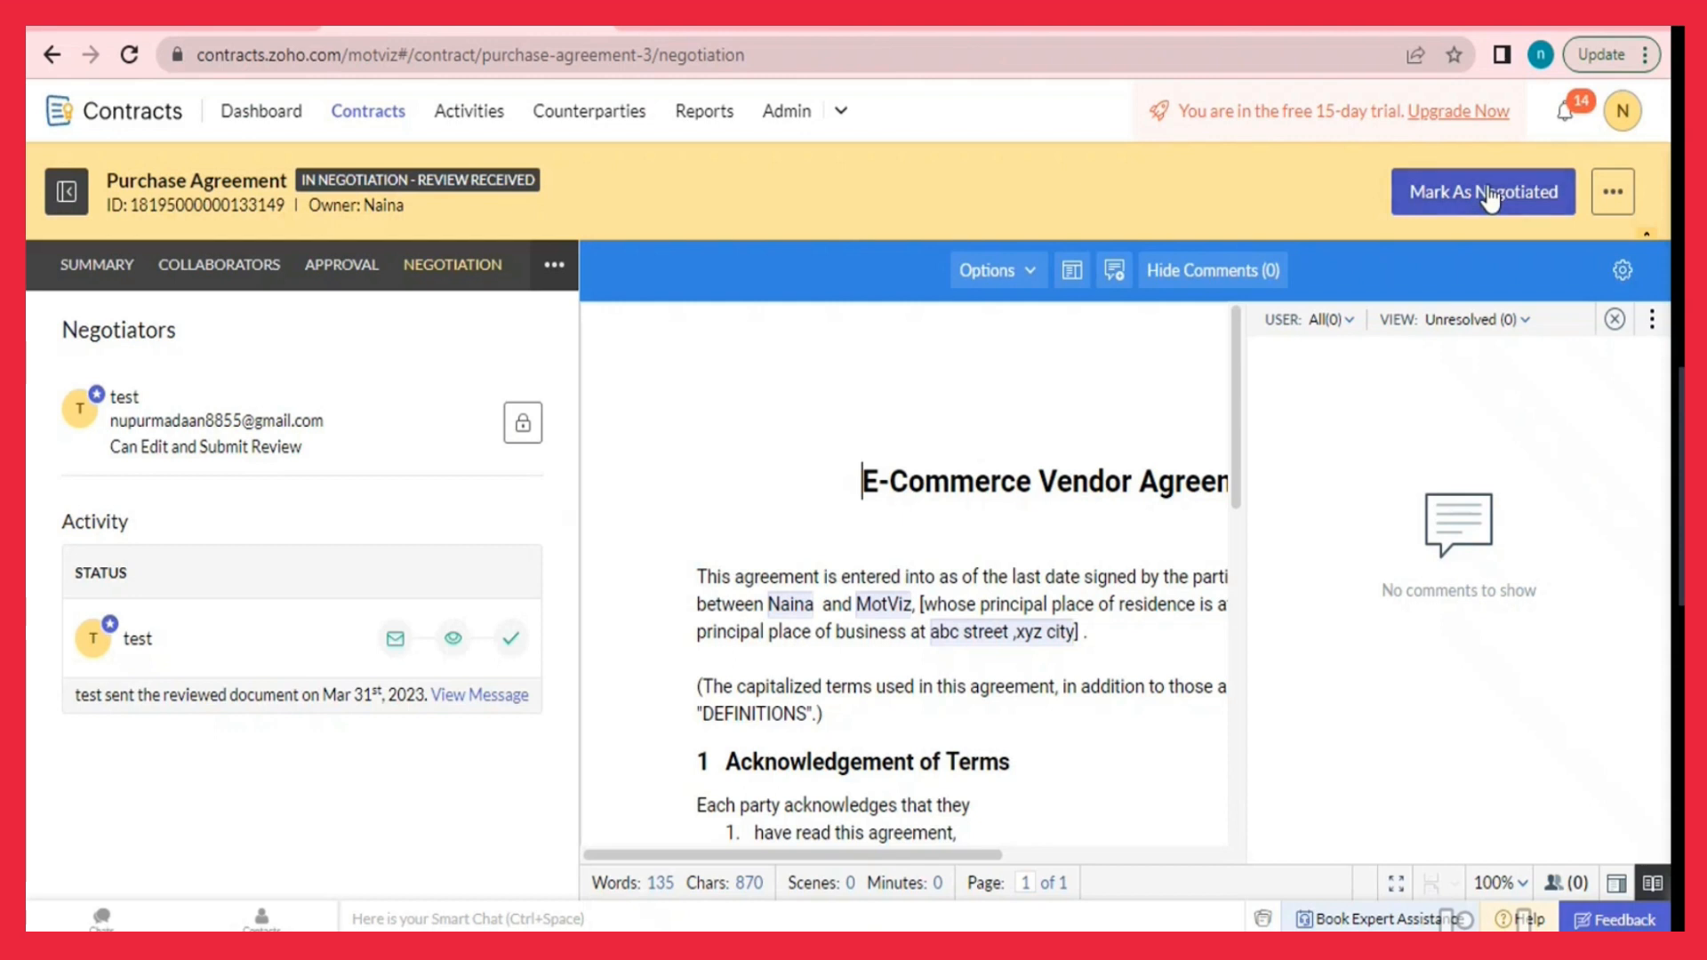
{"action": "left_click", "coordinate": [1482, 198]}
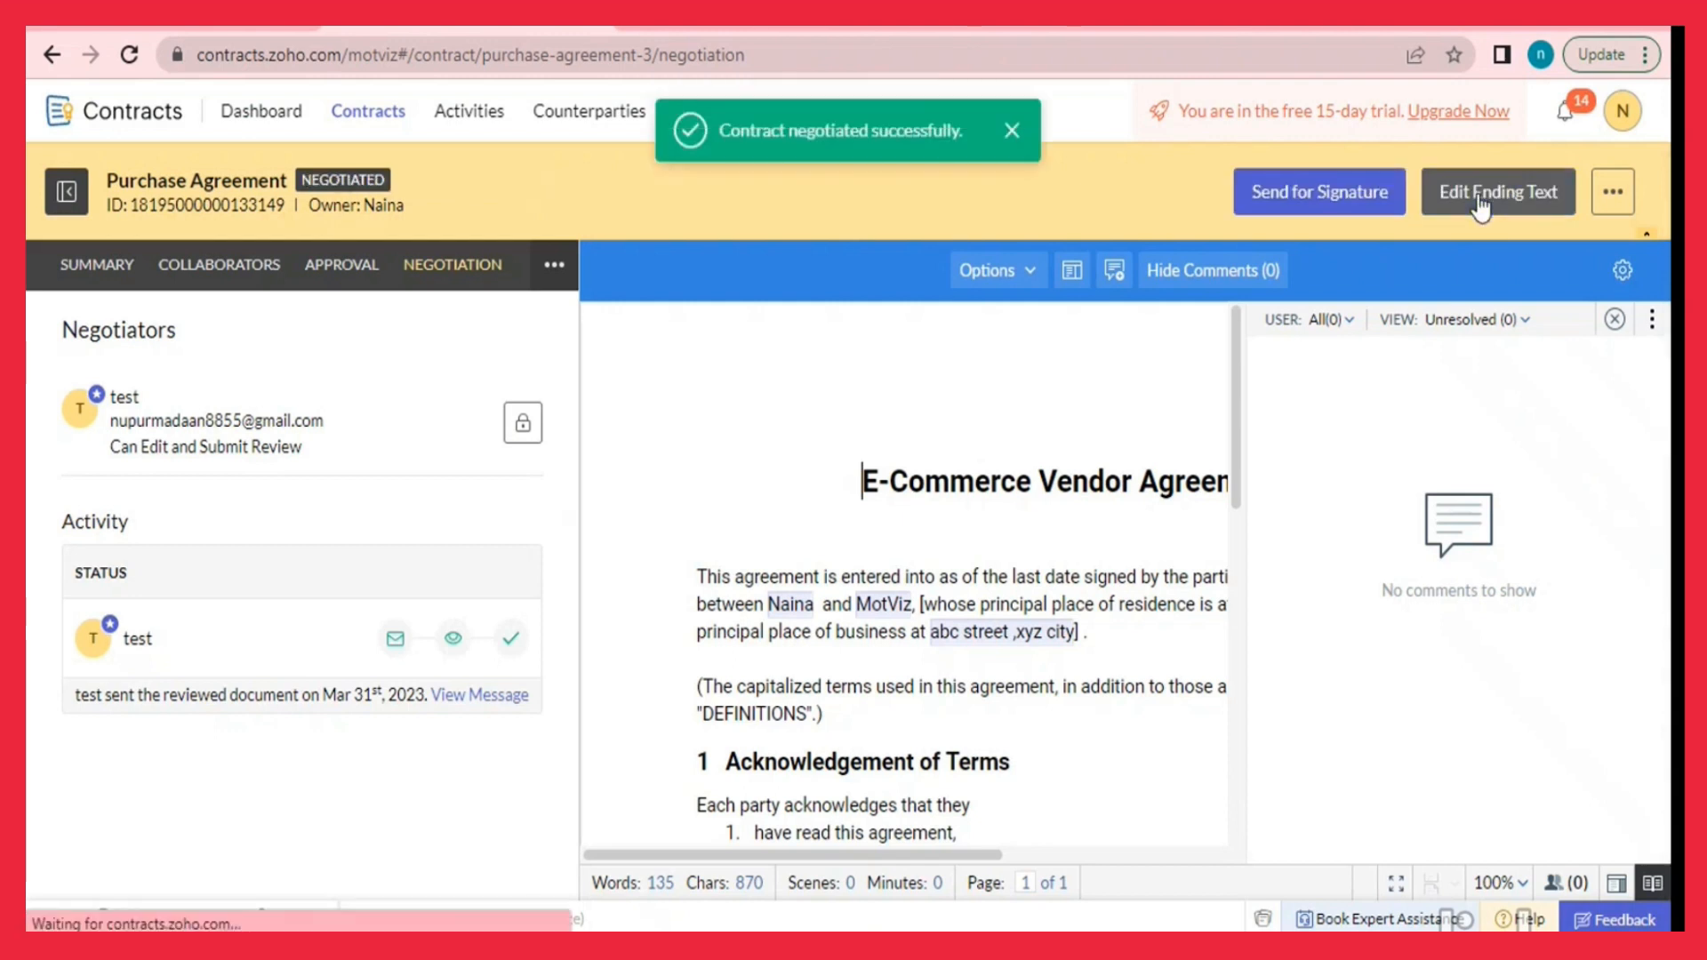
{"action": "left_click", "coordinate": [1305, 197]}
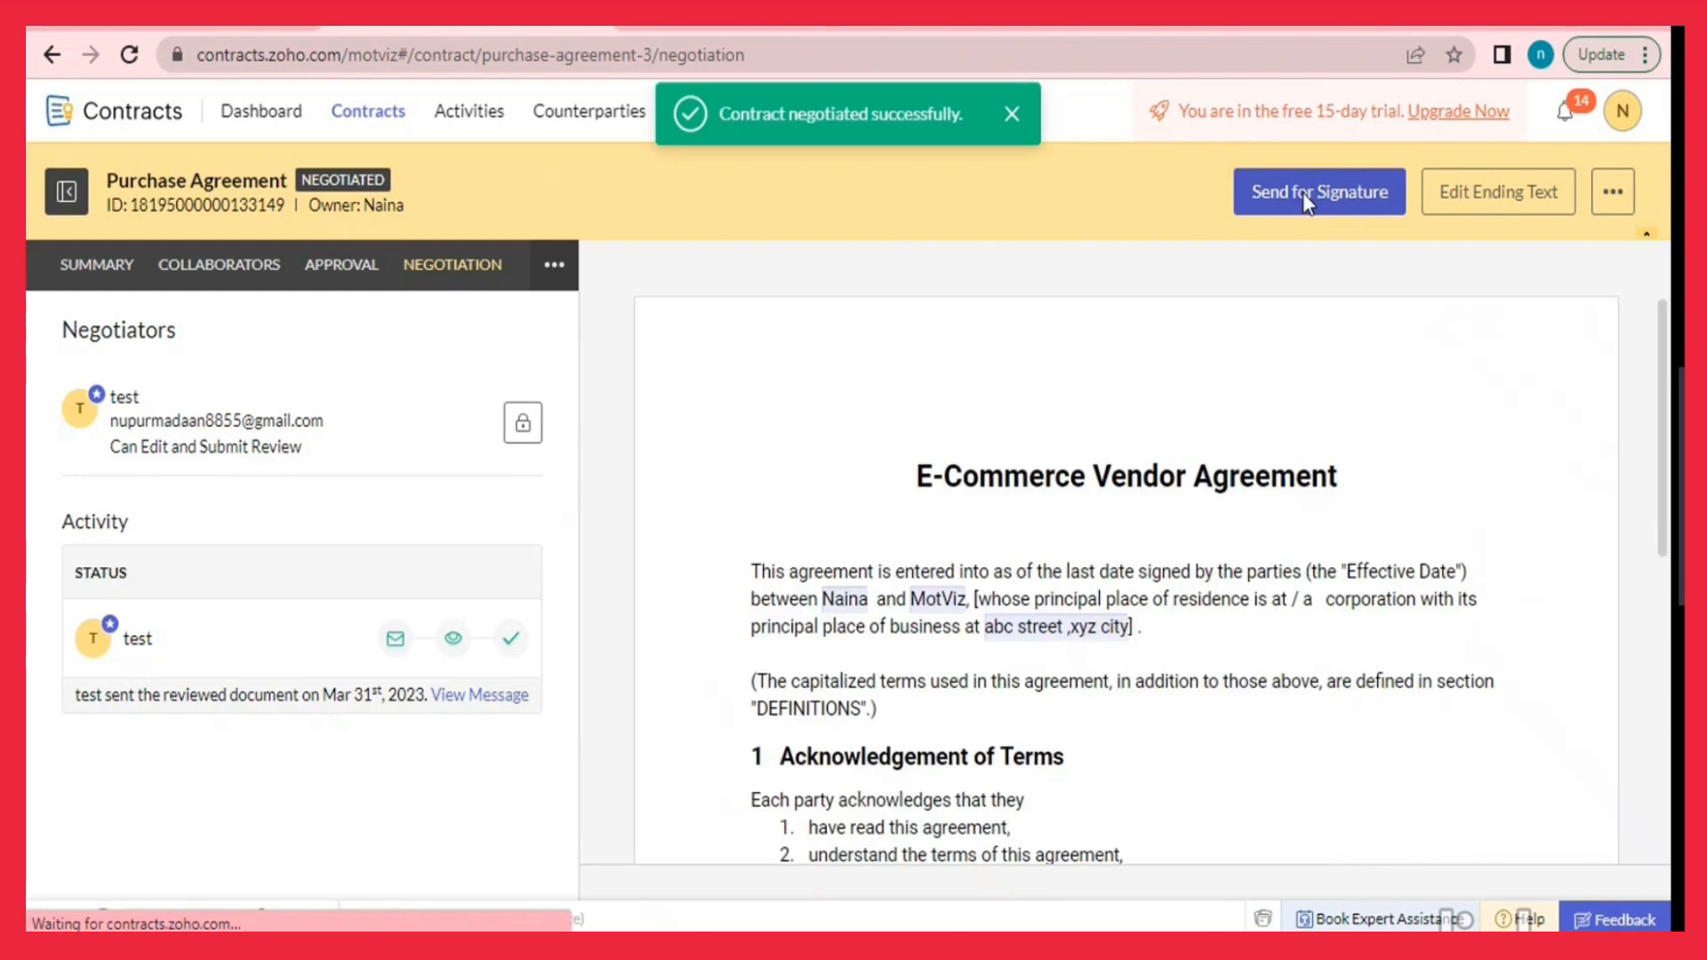
Add the organization representative and the 'test' counterparty contact as signers, then save and send.
{"action": "left_click", "coordinate": [1309, 192]}
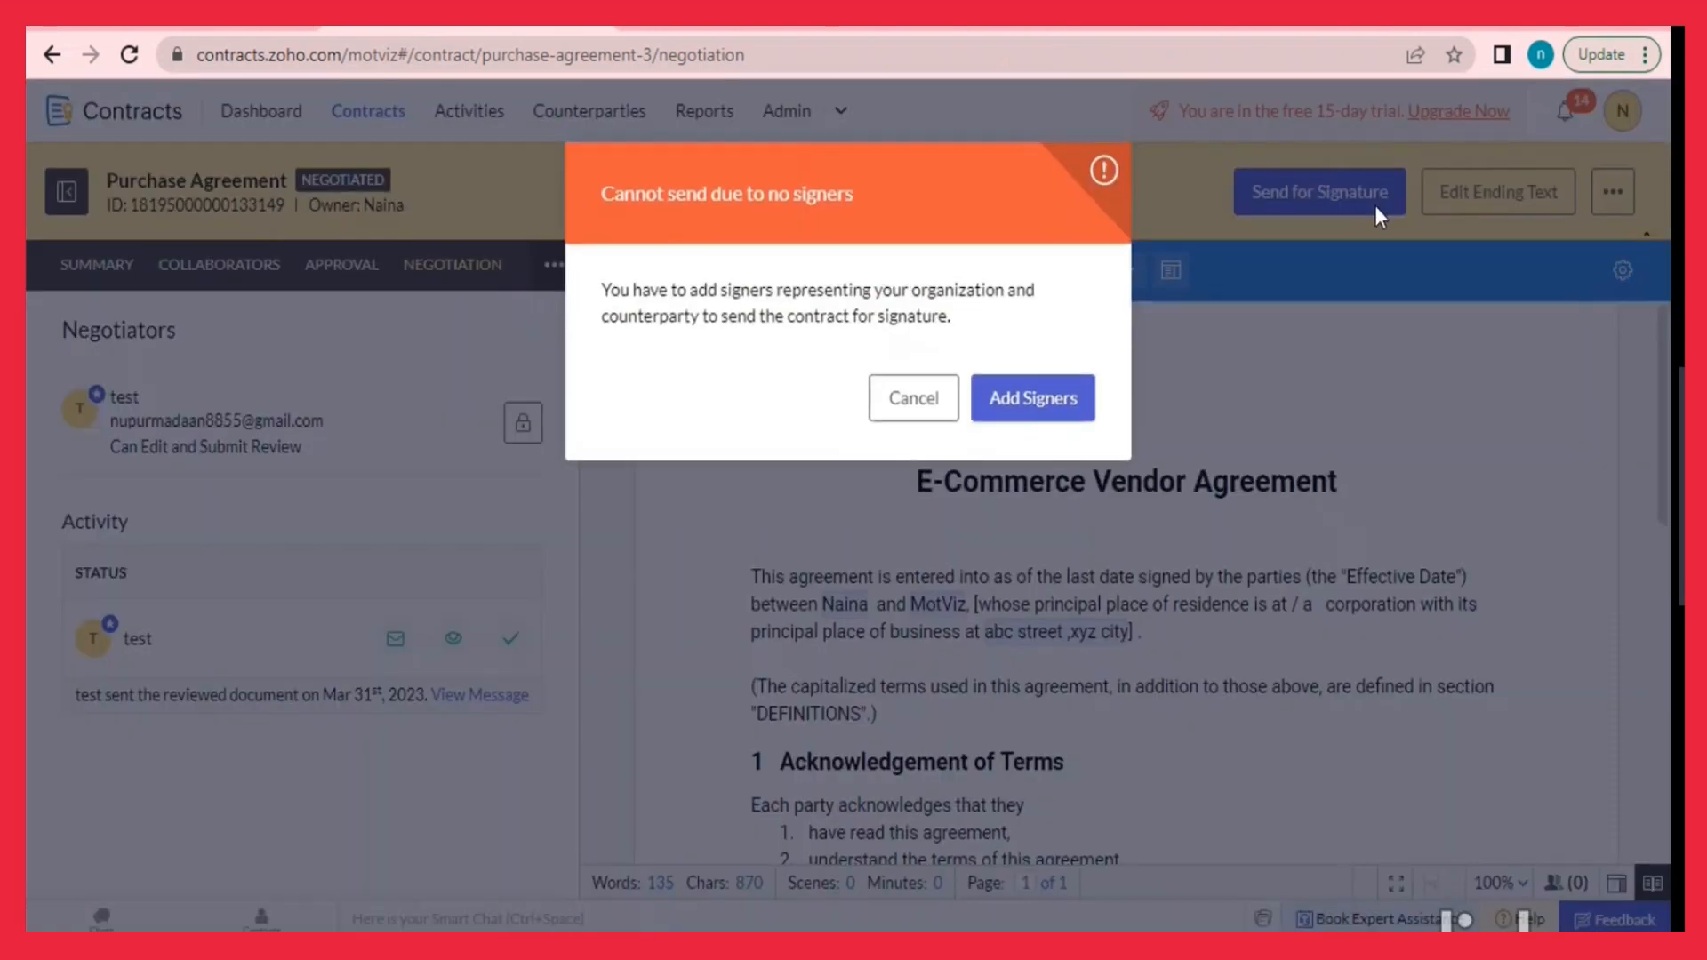
{"action": "left_click", "coordinate": [1032, 399]}
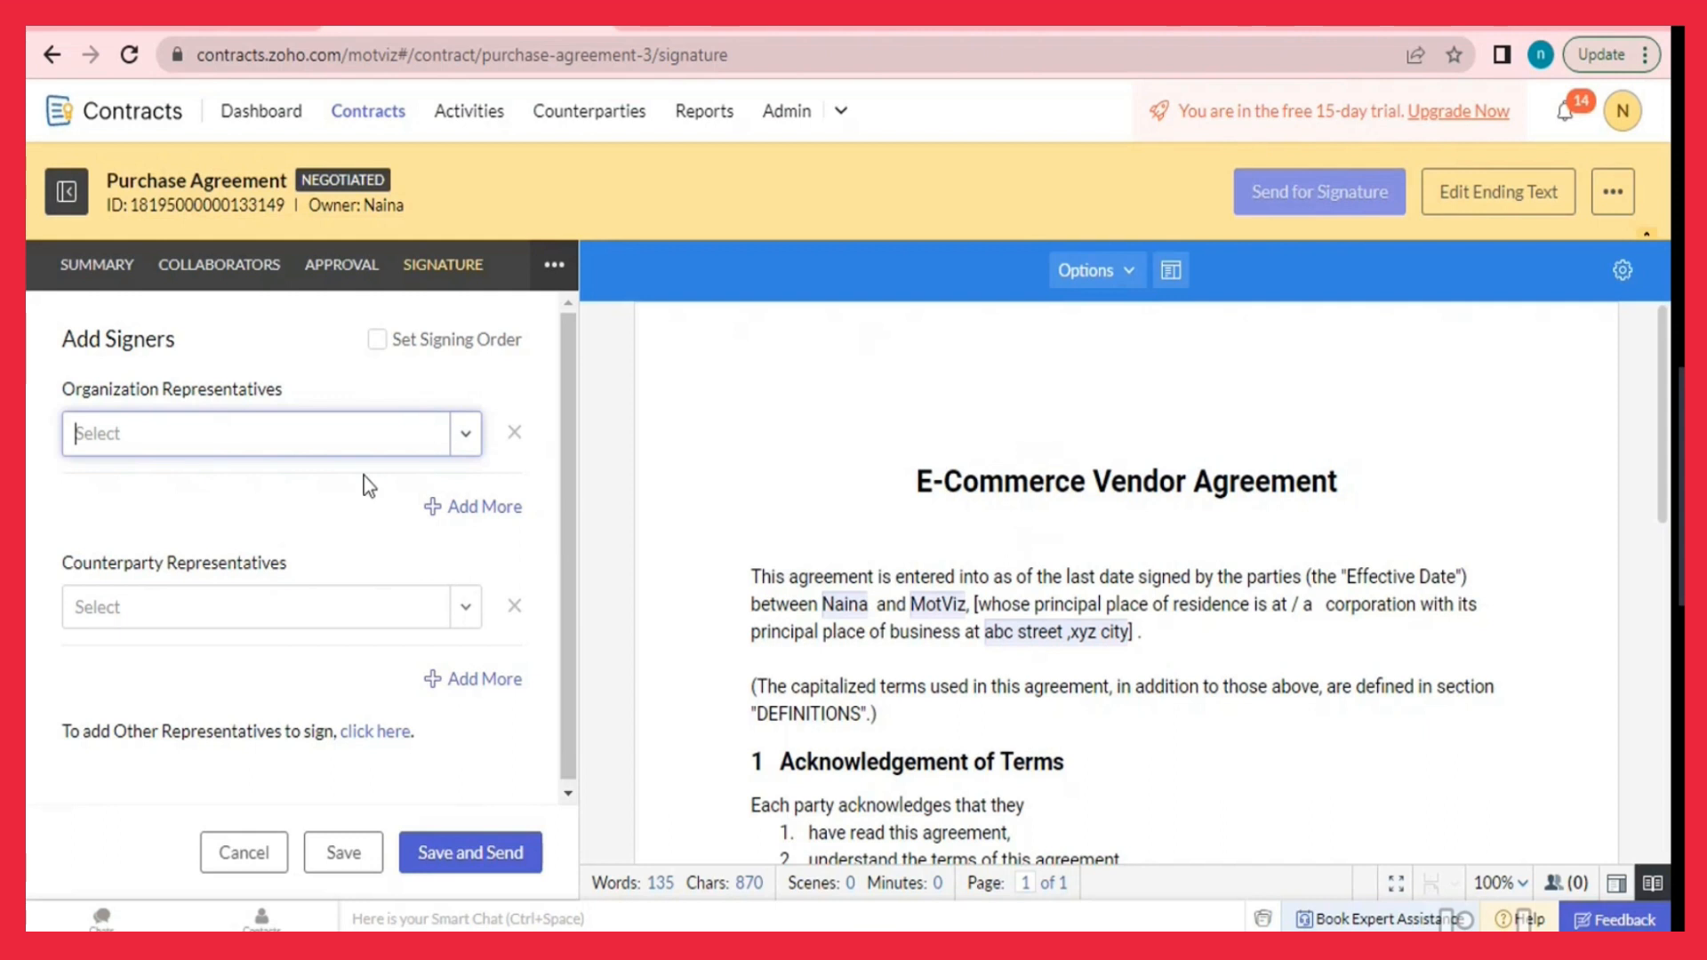
{"action": "left_click", "coordinate": [479, 431]}
{"action": "left_click", "coordinate": [388, 512]}
{"action": "left_click", "coordinate": [471, 605]}
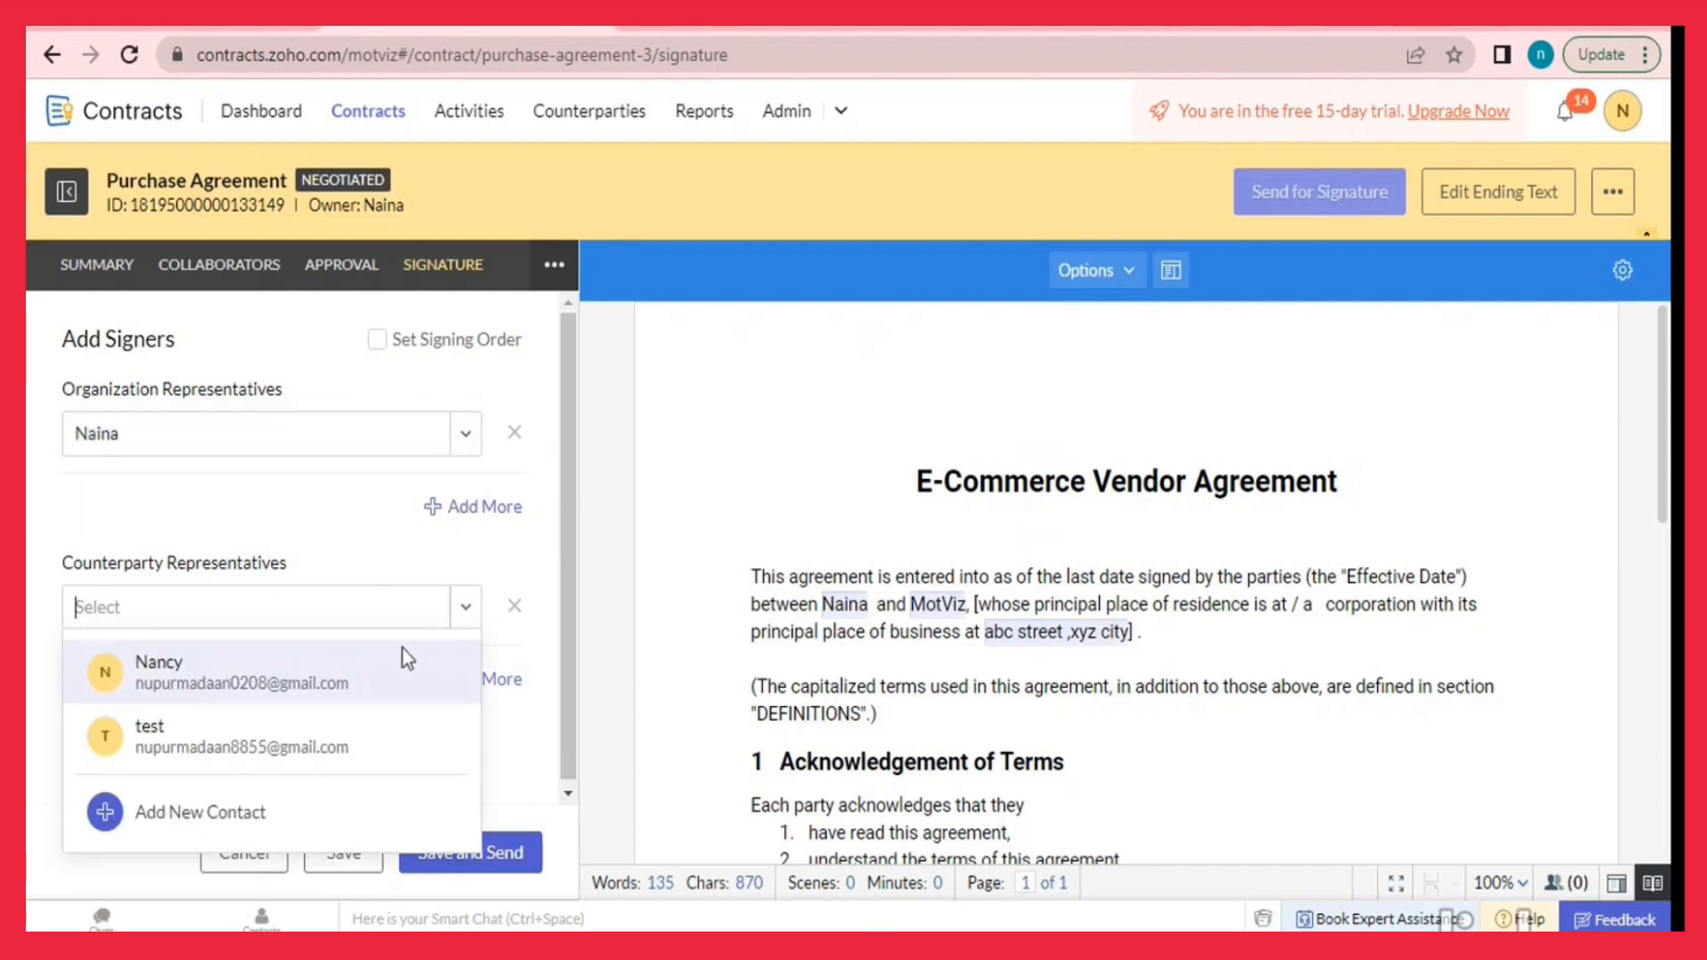
{"action": "left_click", "coordinate": [340, 725]}
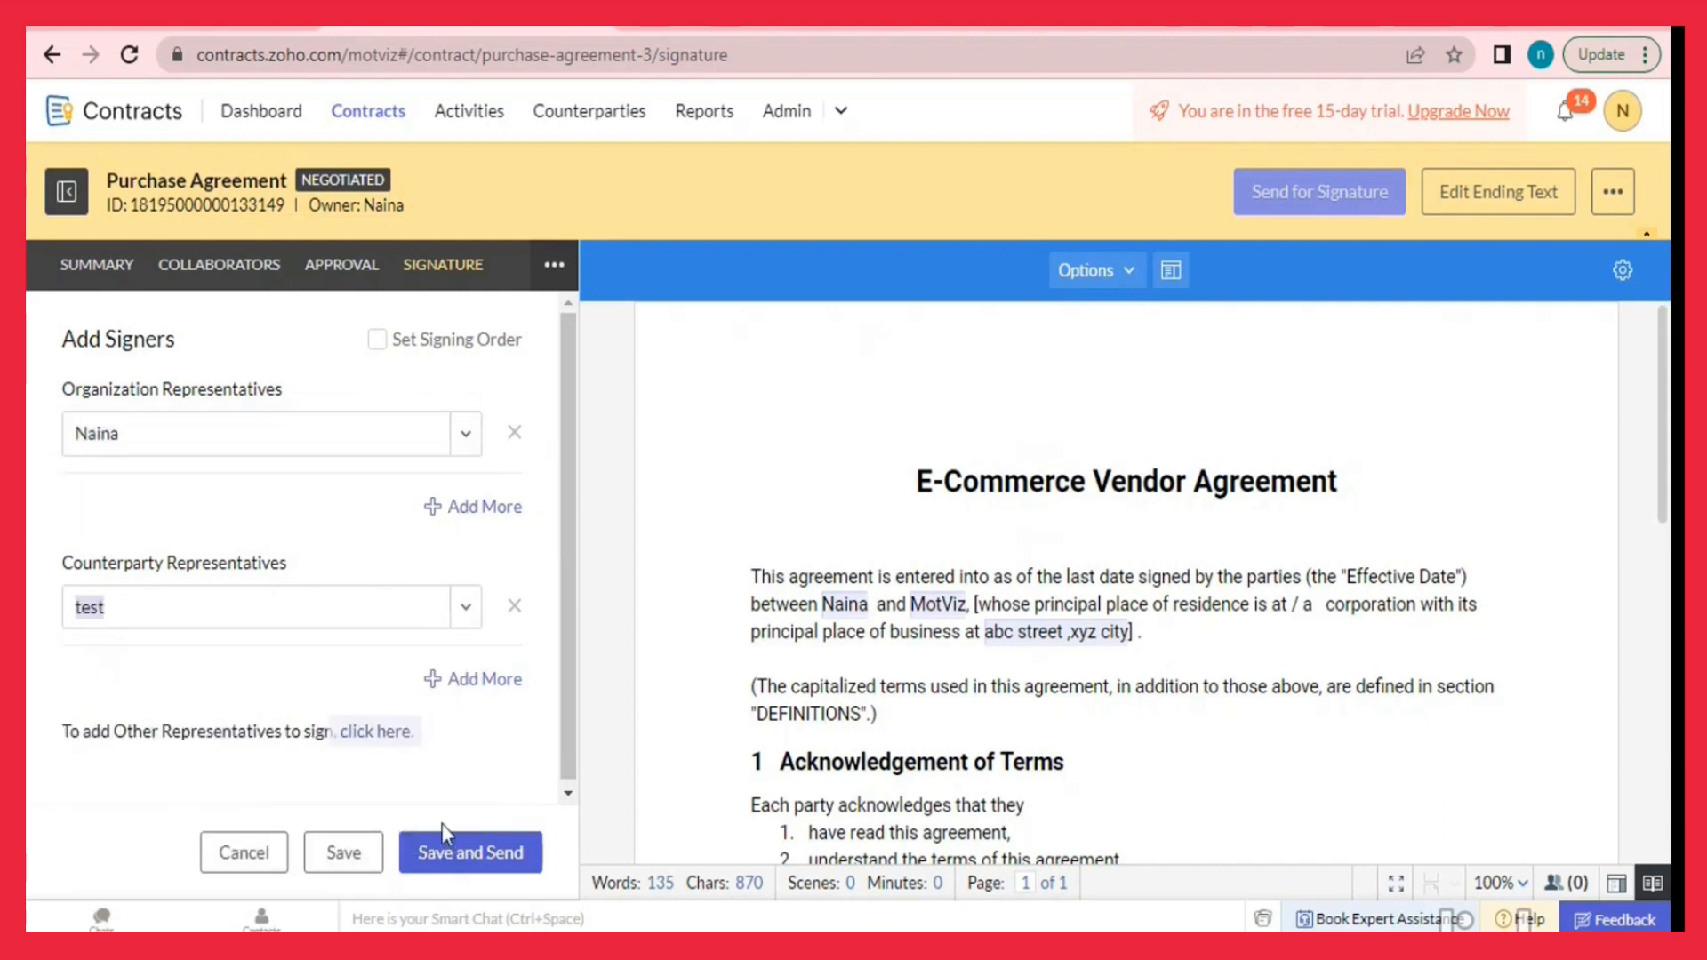
{"action": "left_click", "coordinate": [447, 850]}
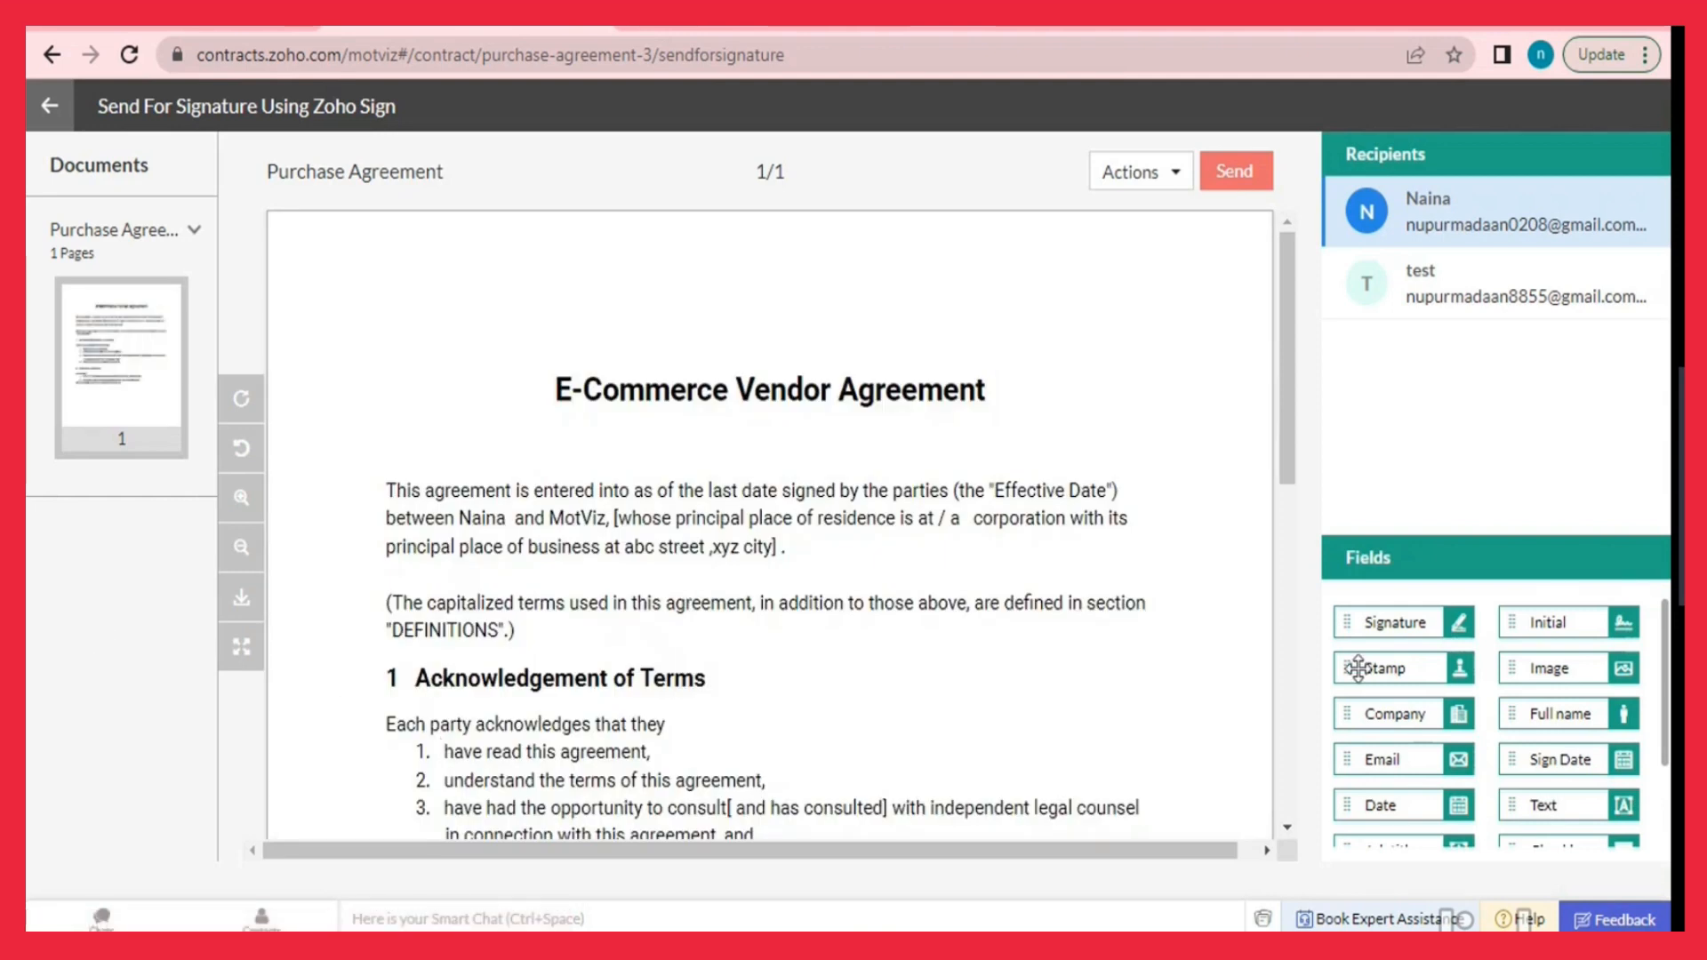
Place the organization signer's Signature field below the agreement's last line.
{"action": "scroll", "coordinate": [1170, 465], "scroll_direction": "down", "scroll_amount": 1}
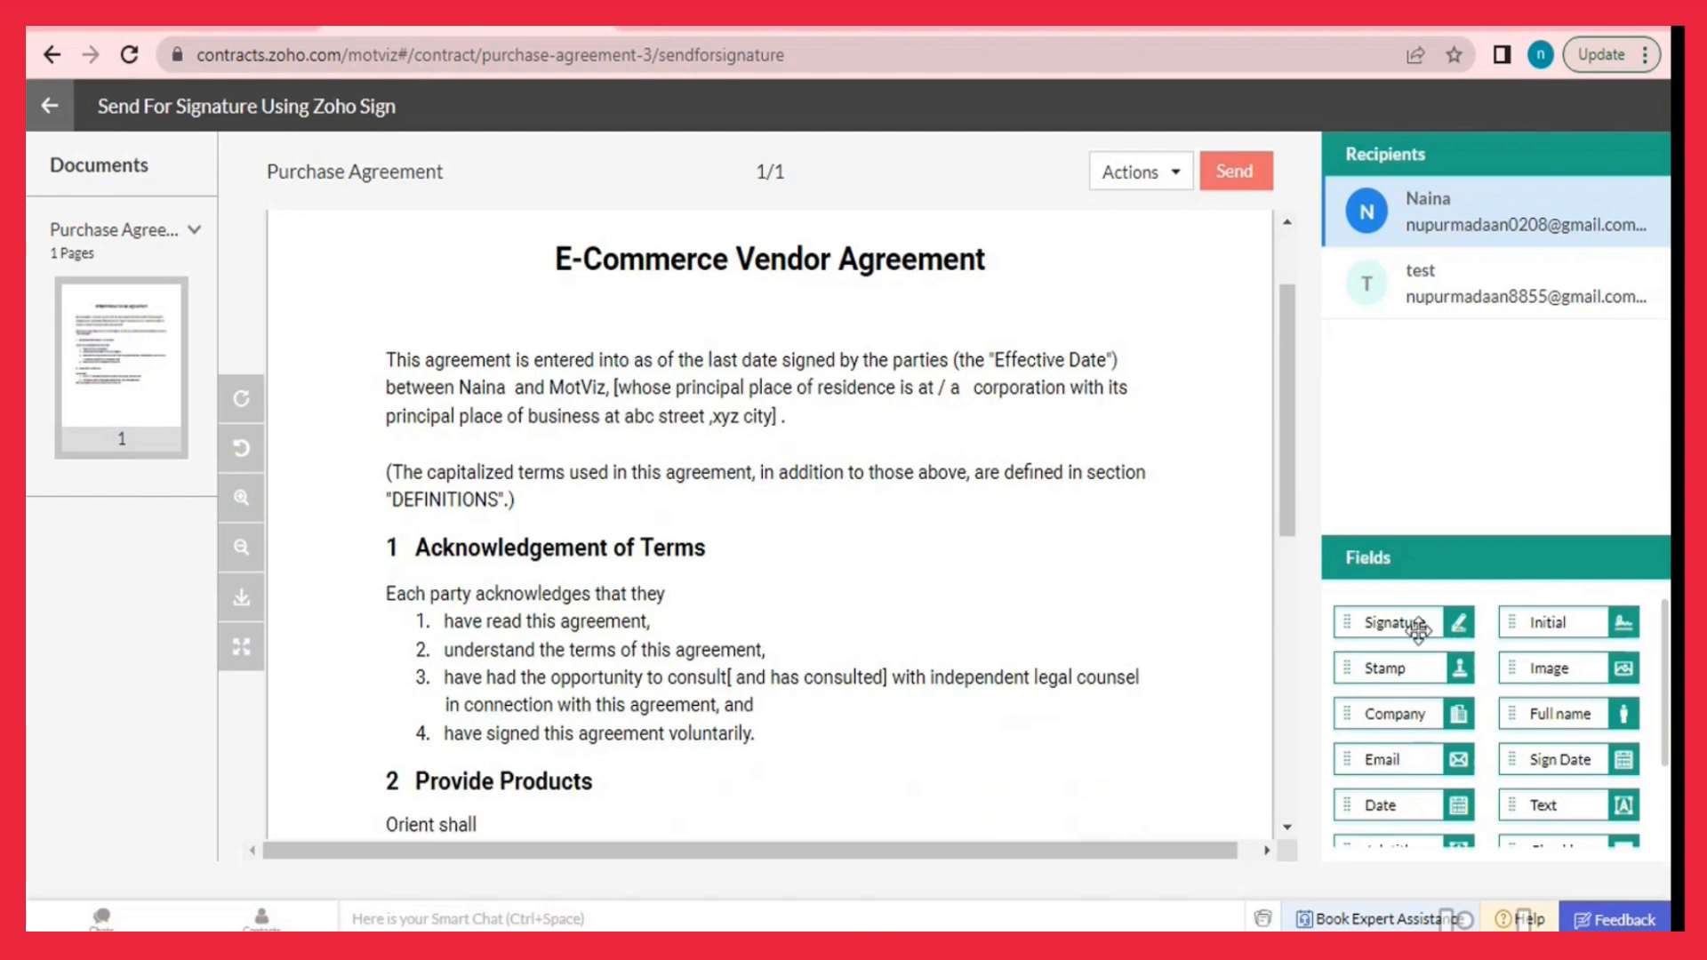
{"action": "mouse_move", "coordinate": [1414, 622]}
{"action": "left_mouse_down"}
{"action": "mouse_move", "coordinate": [1044, 845]}
{"action": "mouse_move", "coordinate": [1045, 825]}
{"action": "left_mouse_up"}
{"action": "scroll", "coordinate": [1100, 694], "scroll_direction": "down", "scroll_amount": 3}
{"action": "left_click_drag", "start_coordinate": [1078, 429], "coordinate": [1122, 691]}
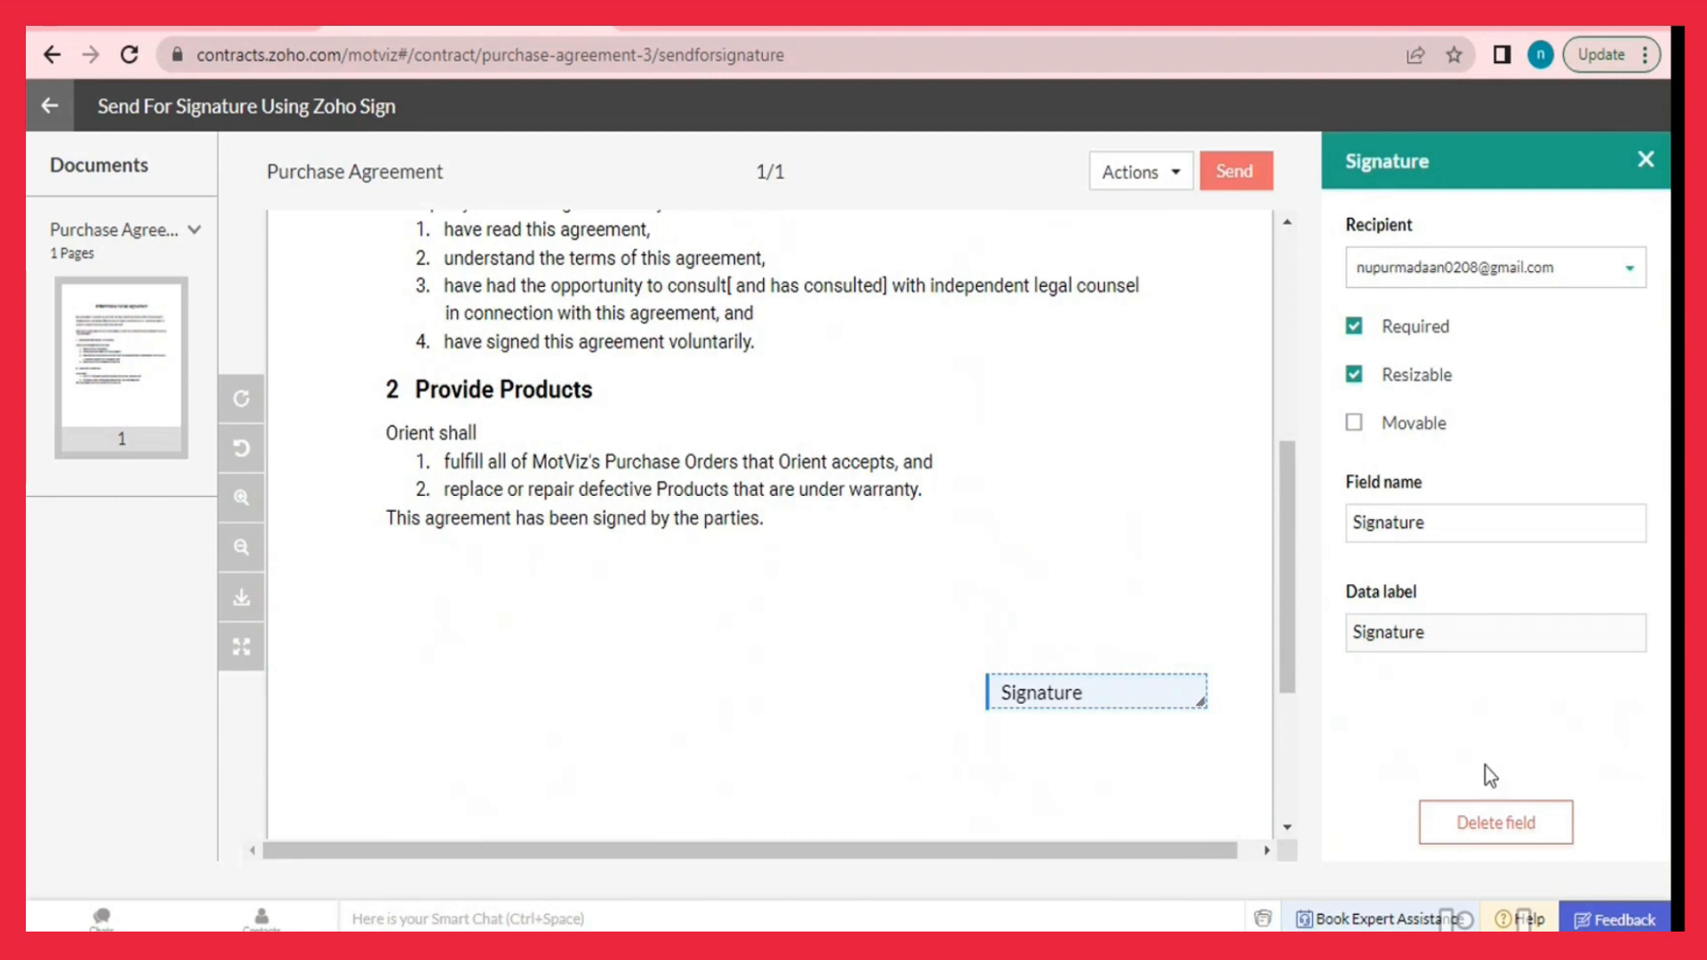
{"action": "left_click", "coordinate": [1645, 161]}
Add a Signature field for the counterparty signer and send the agreement for signing.
{"action": "left_click", "coordinate": [1493, 275]}
{"action": "mouse_move", "coordinate": [1394, 620]}
{"action": "left_mouse_down"}
{"action": "mouse_move", "coordinate": [945, 678]}
{"action": "mouse_move", "coordinate": [465, 583]}
{"action": "mouse_move", "coordinate": [489, 610]}
{"action": "left_mouse_up"}
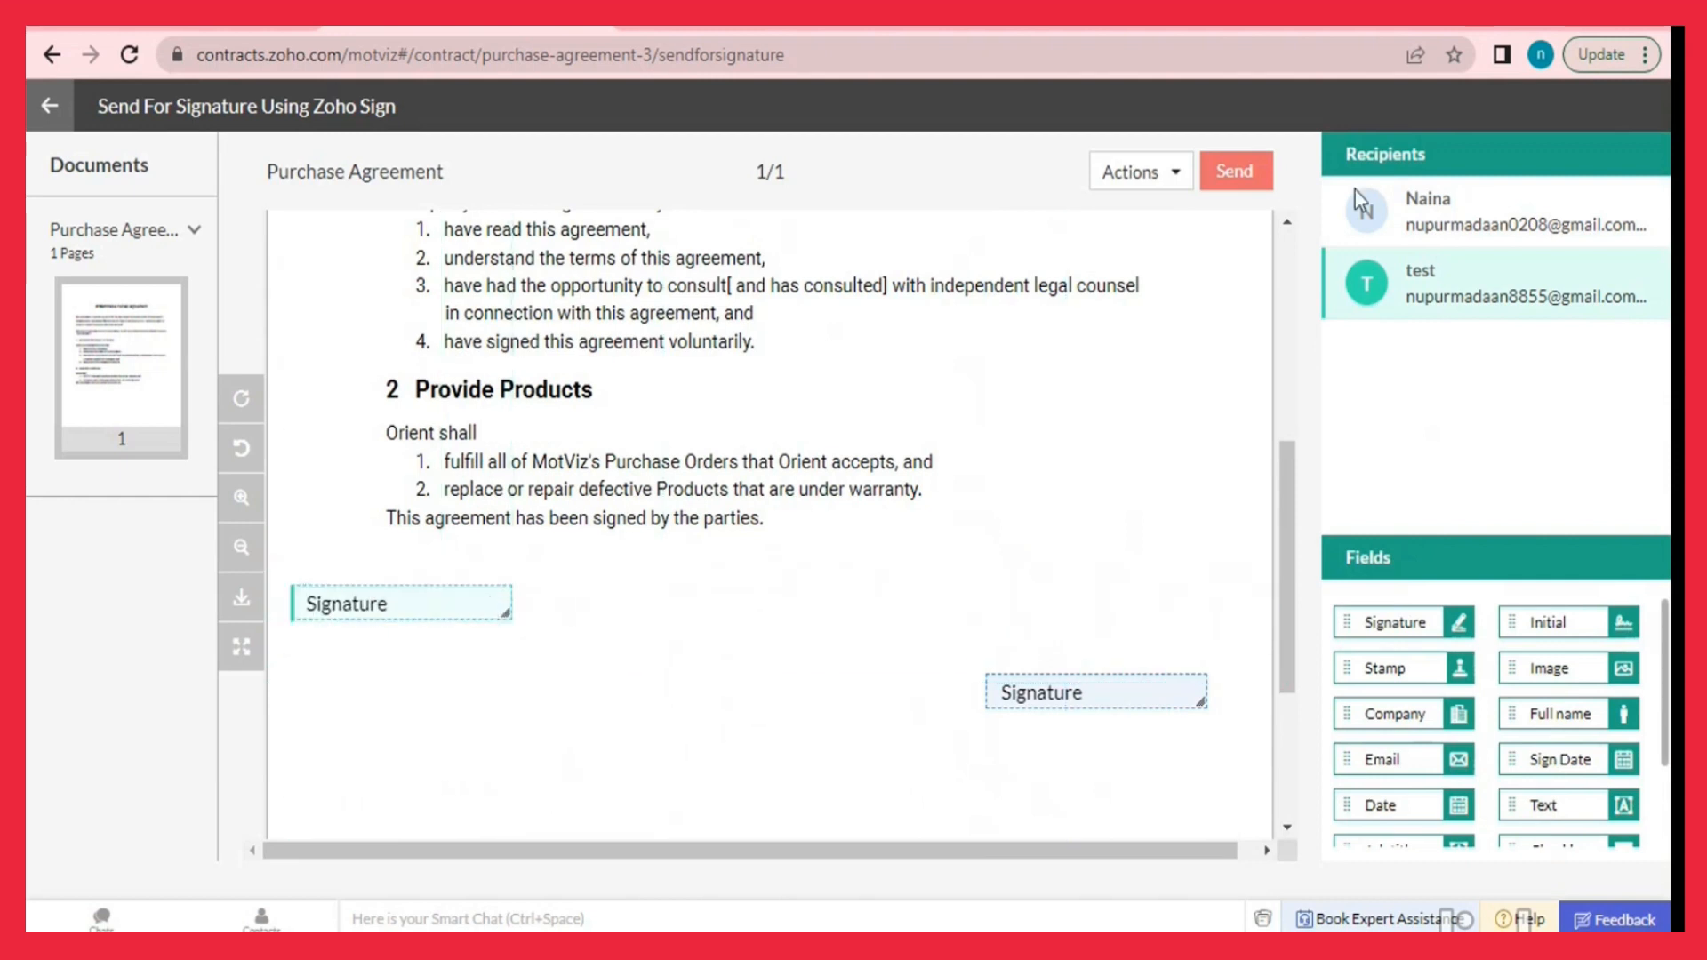
{"action": "left_click", "coordinate": [1232, 178]}
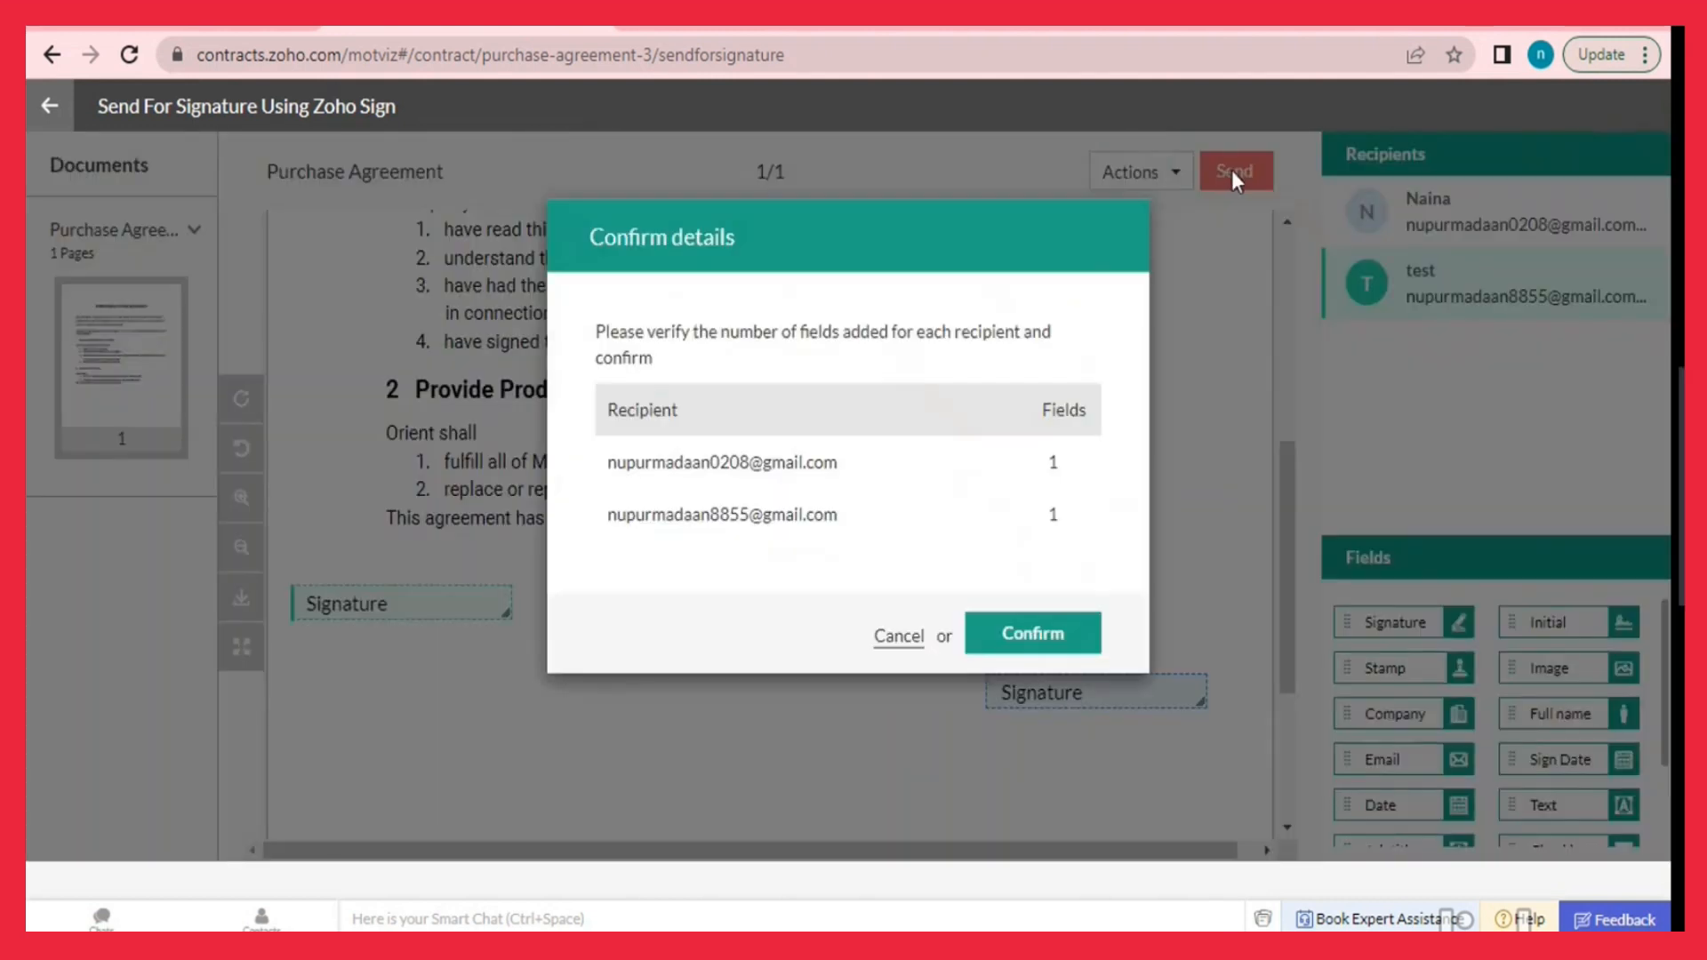
{"action": "left_click", "coordinate": [1036, 638]}
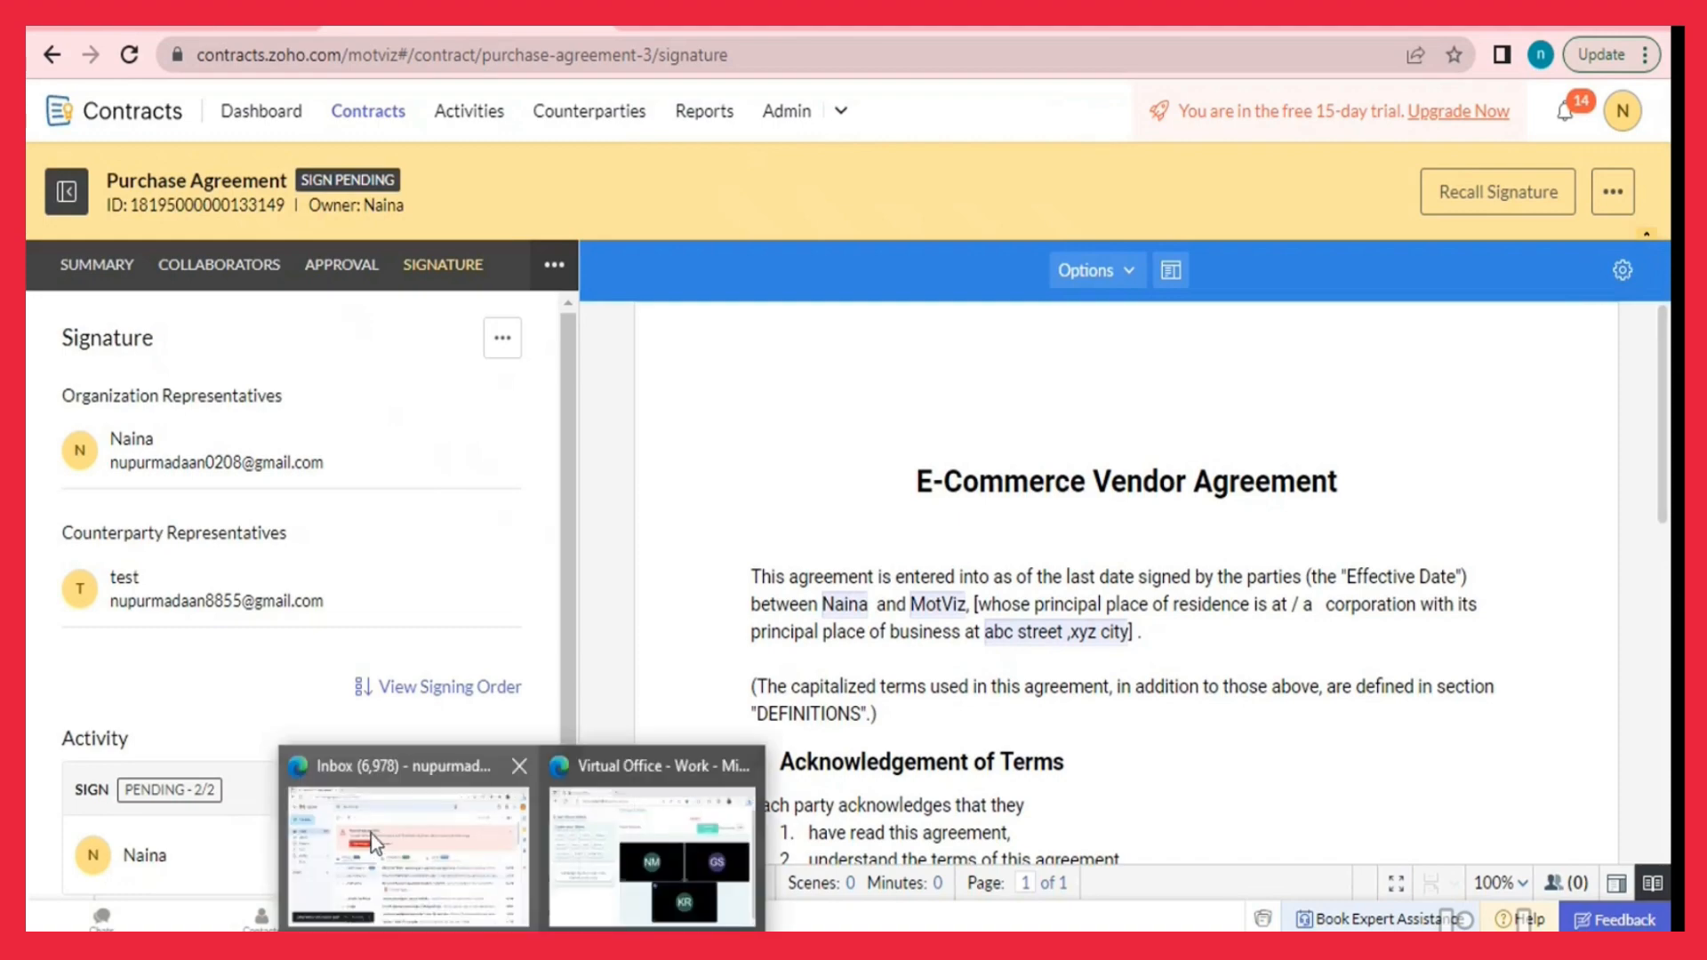
Open the Purchase Agreement signature request email in Gmail and start signing from it.
{"action": "left_click", "coordinate": [370, 834]}
{"action": "left_click", "coordinate": [656, 537]}
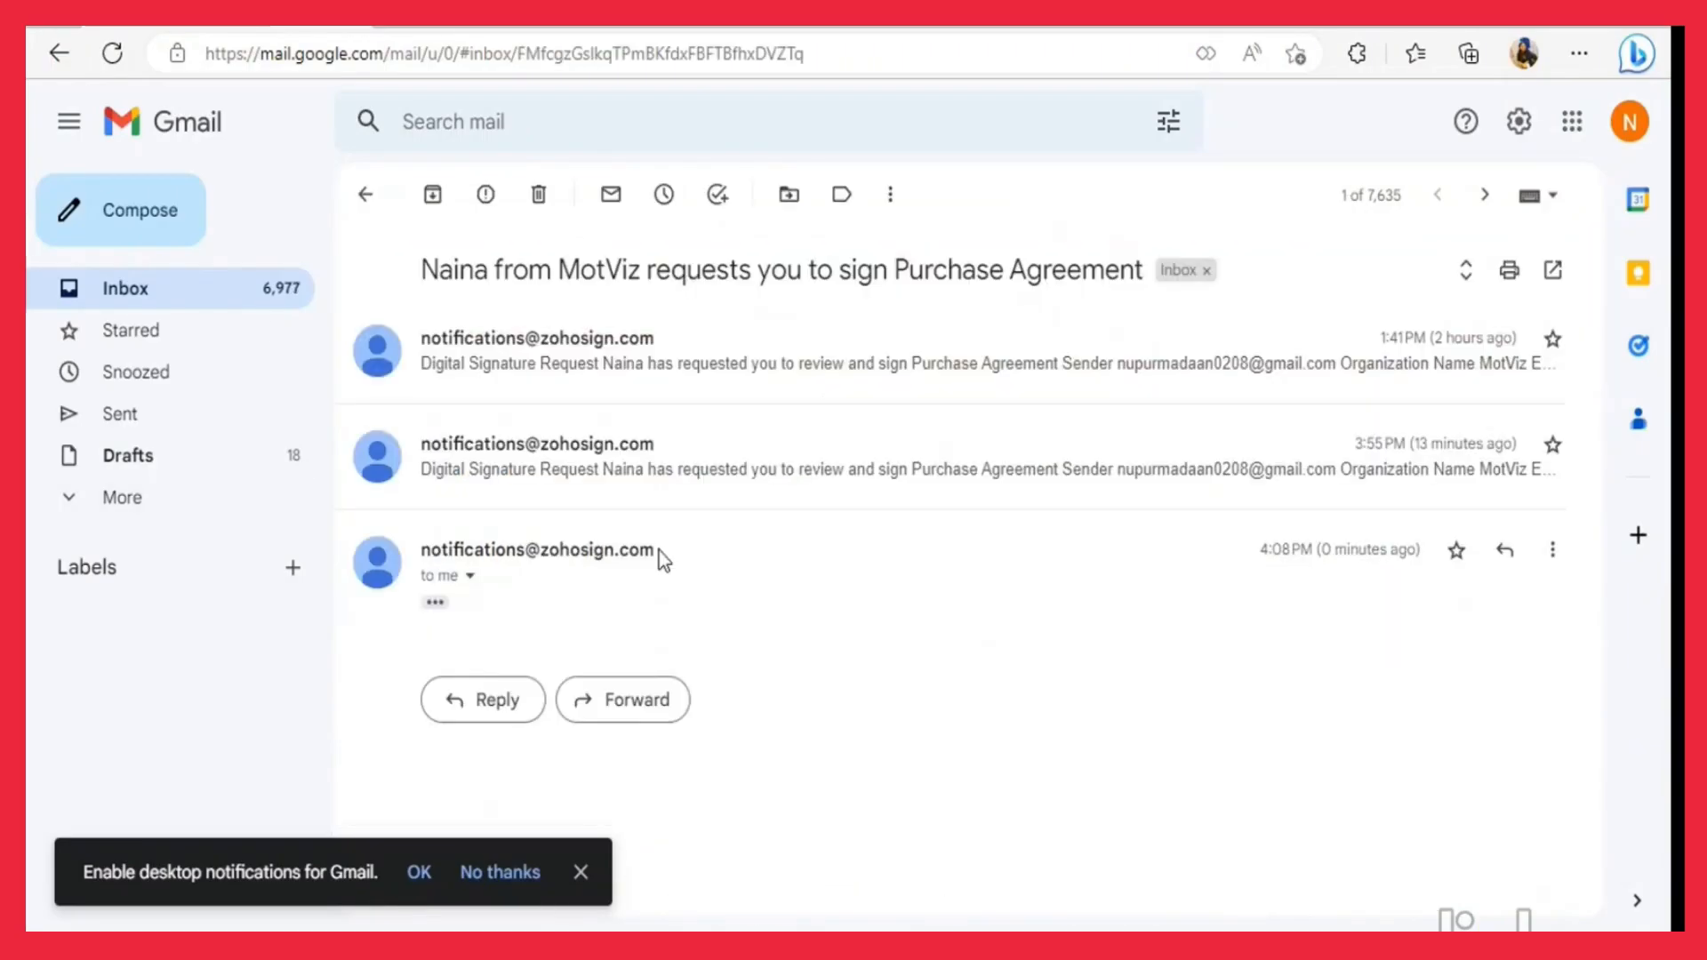
{"action": "left_click", "coordinate": [437, 602]}
{"action": "scroll", "coordinate": [812, 495], "scroll_direction": "down", "scroll_amount": 8}
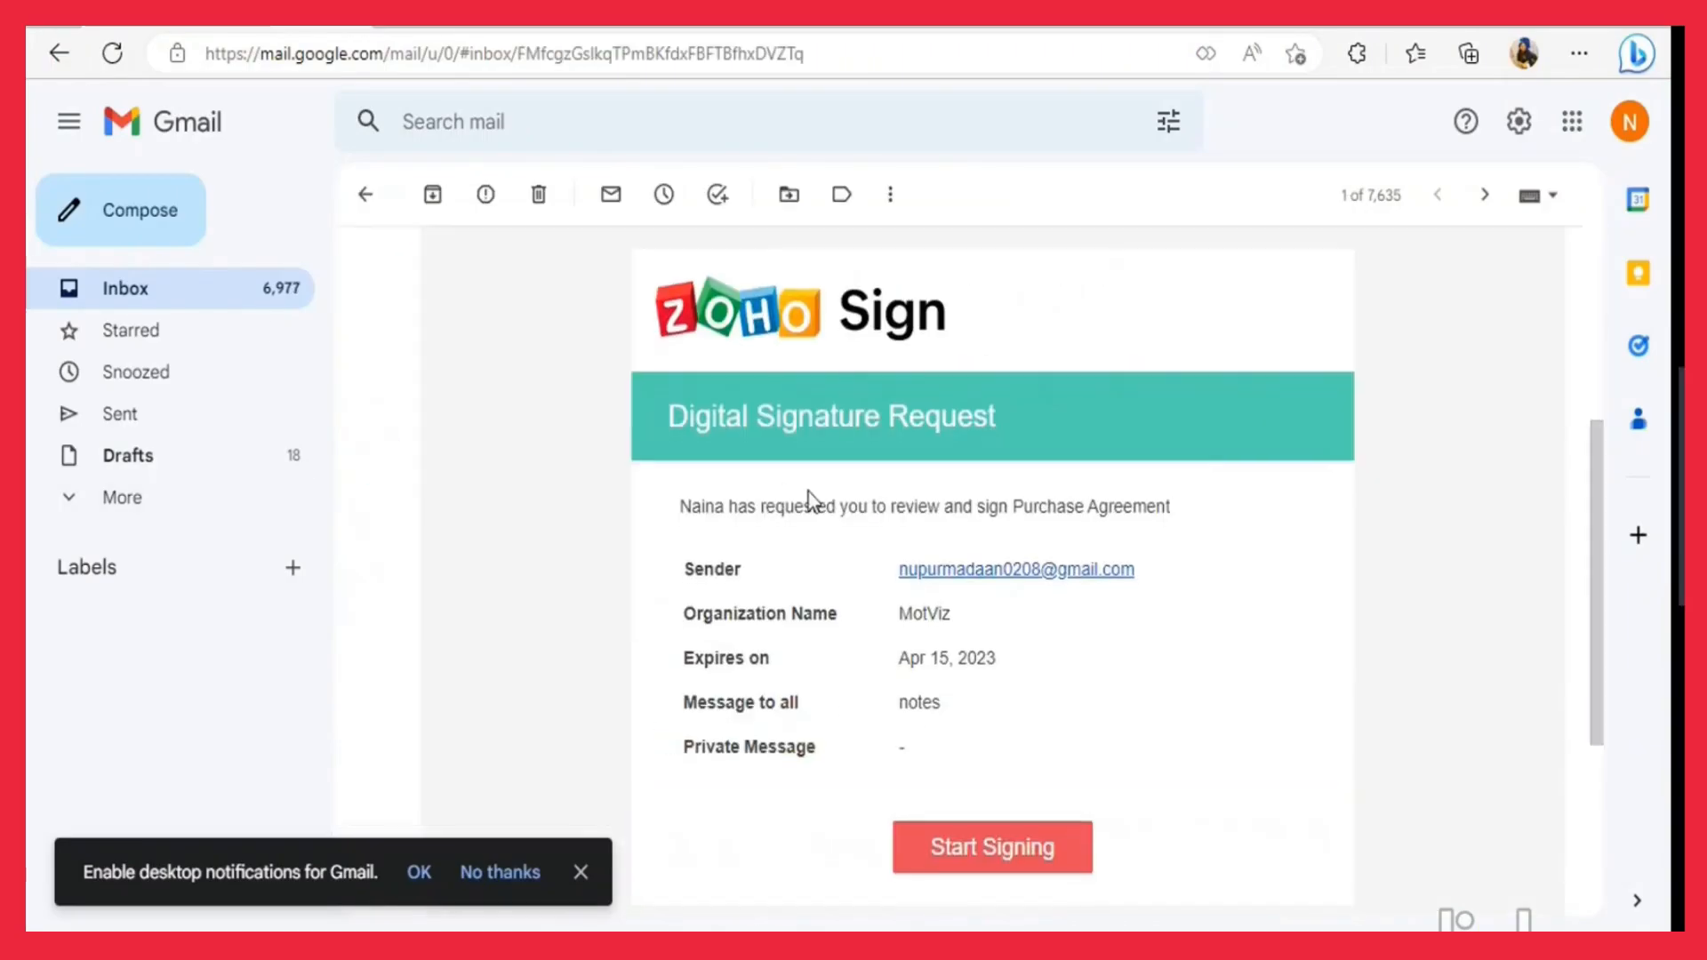
{"action": "left_click", "coordinate": [994, 481]}
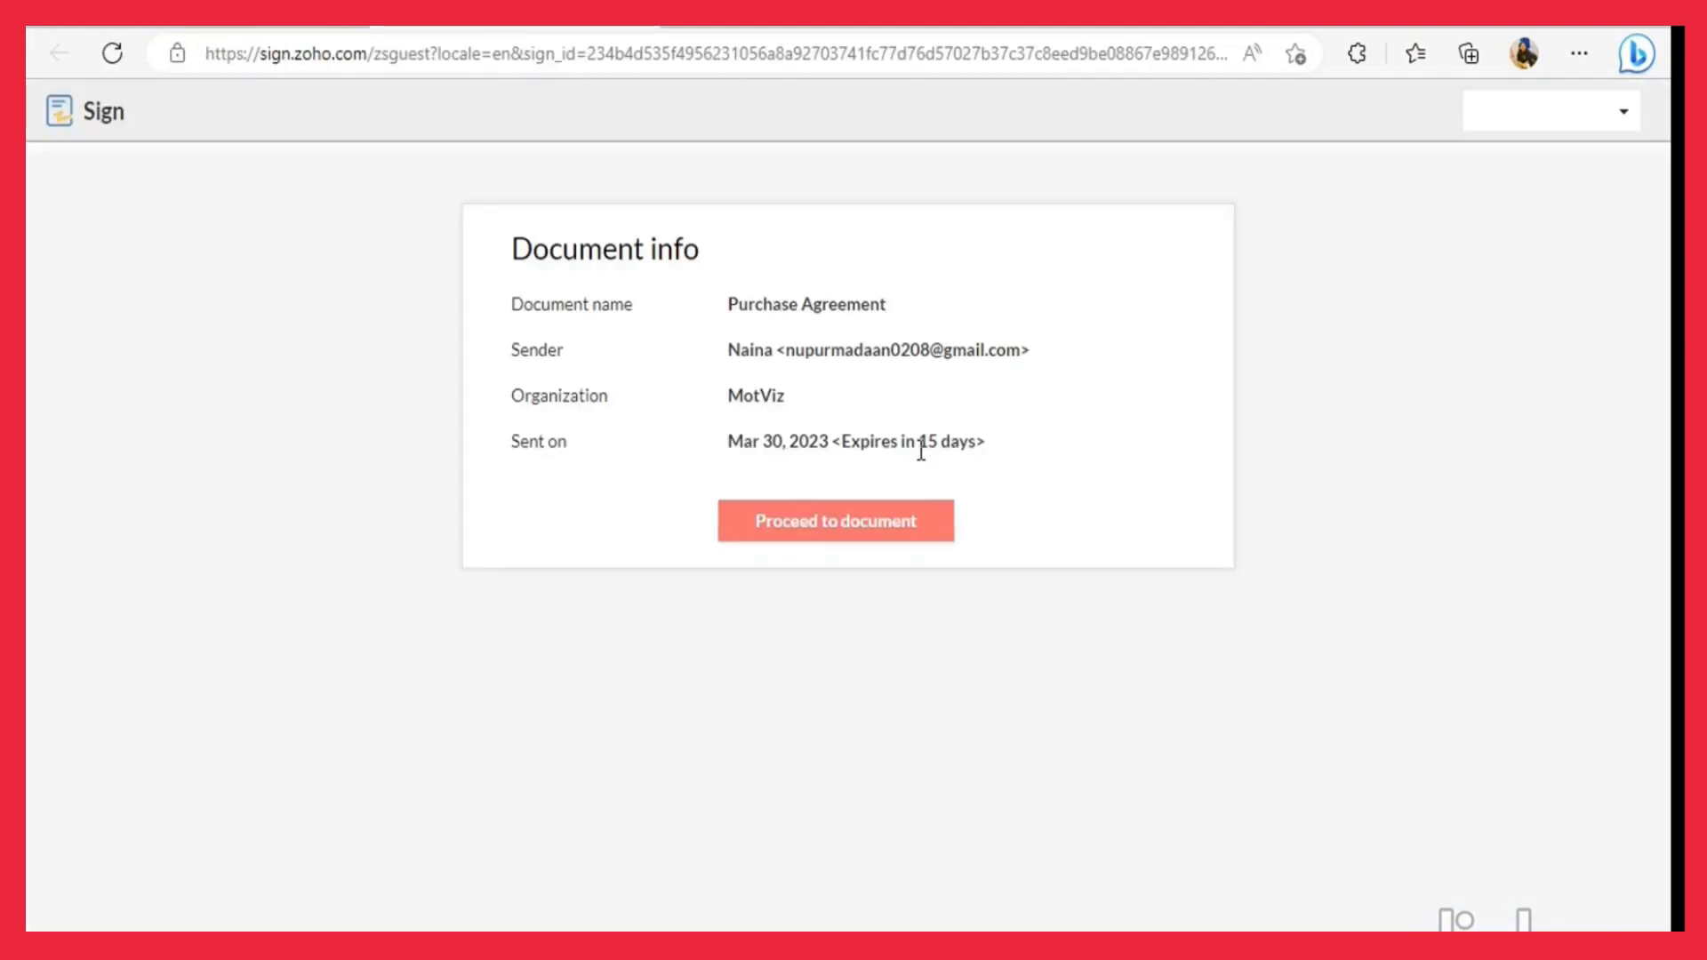
Accept the e-signature disclosure, fill the Signature field with the signer's typed name, and finish signing.
{"action": "left_click", "coordinate": [869, 524]}
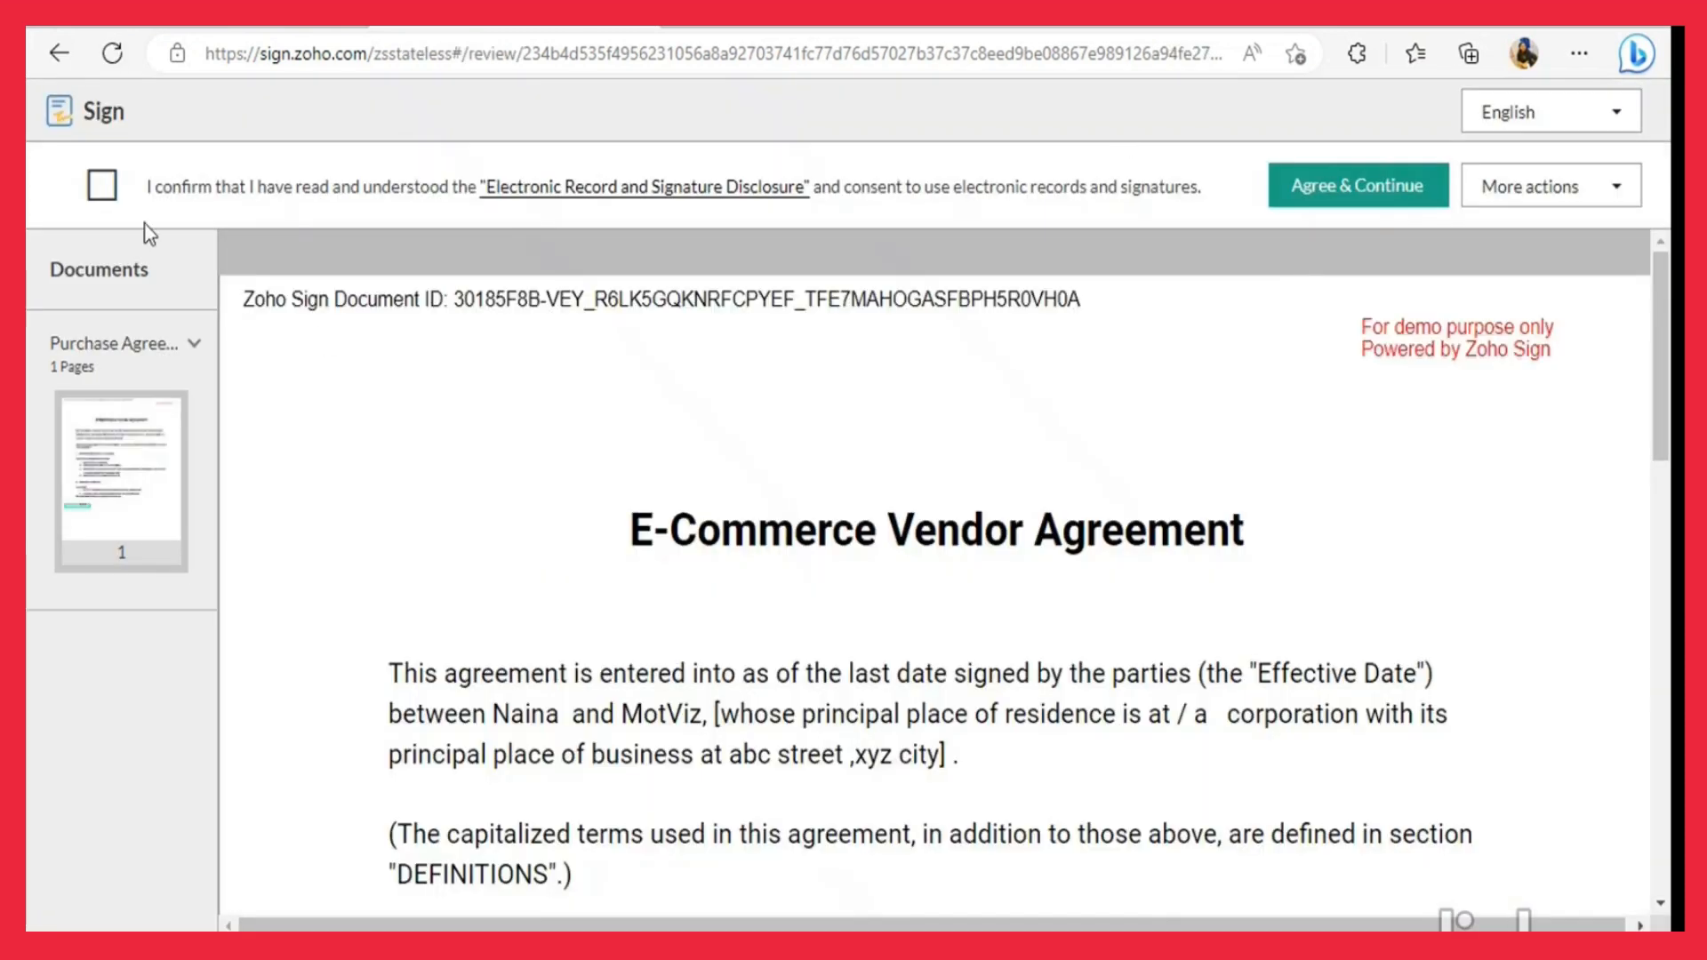
{"action": "left_click", "coordinate": [105, 186]}
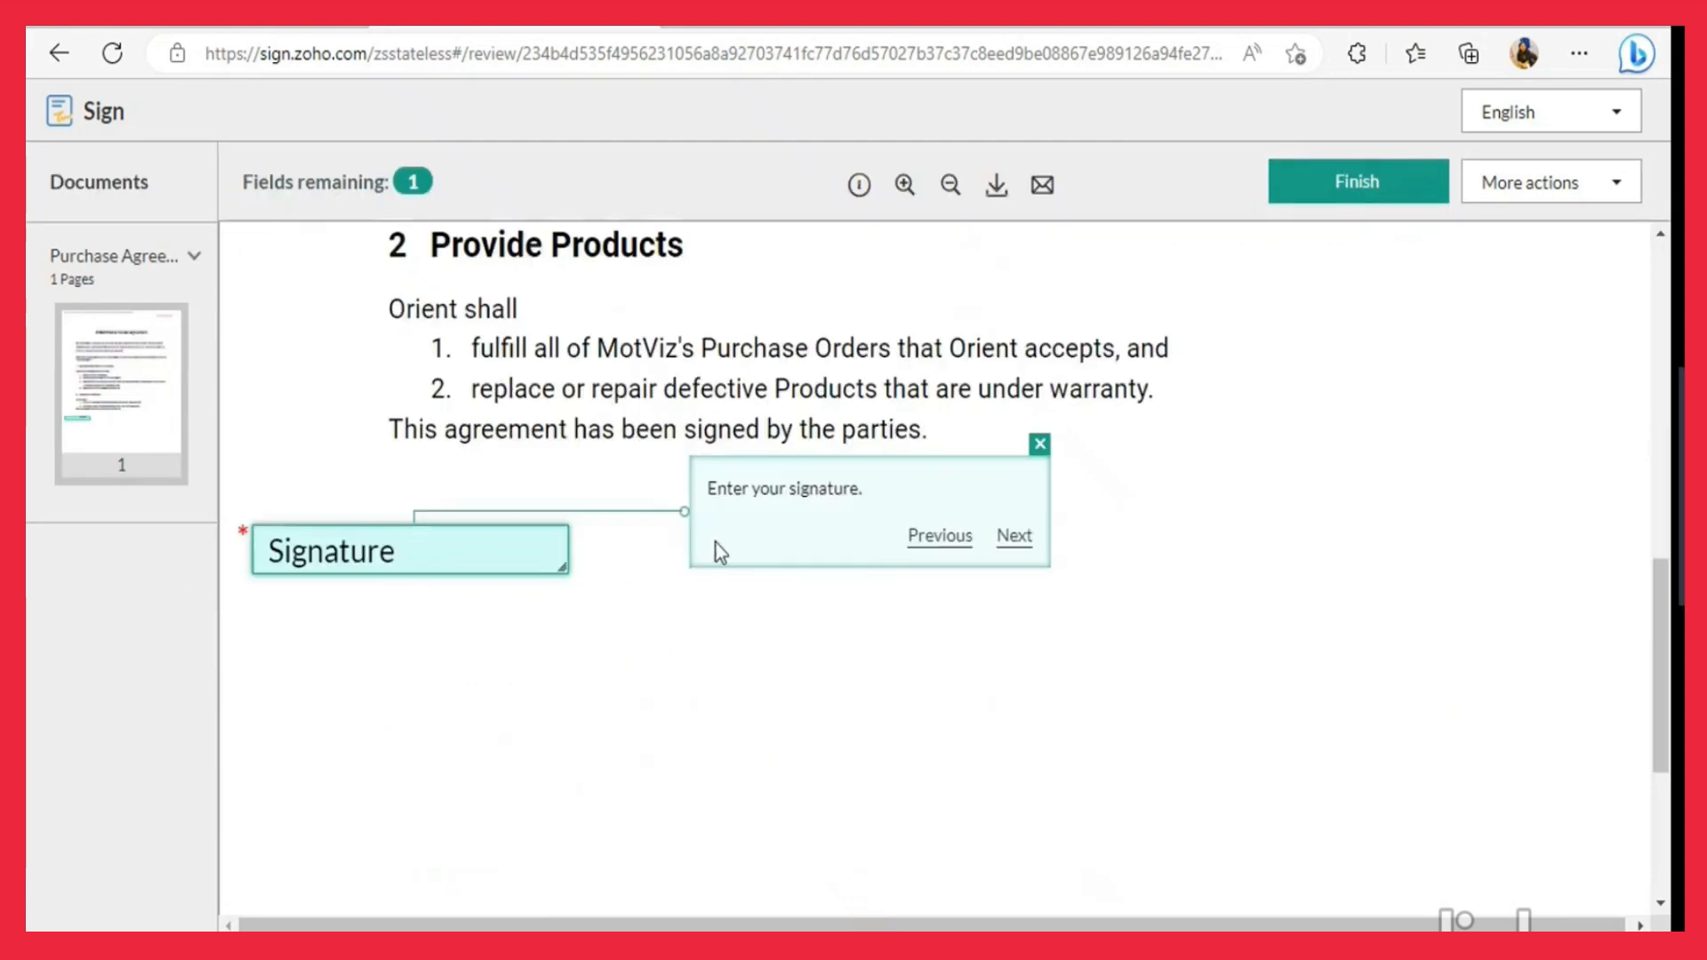
{"action": "left_click", "coordinate": [486, 560]}
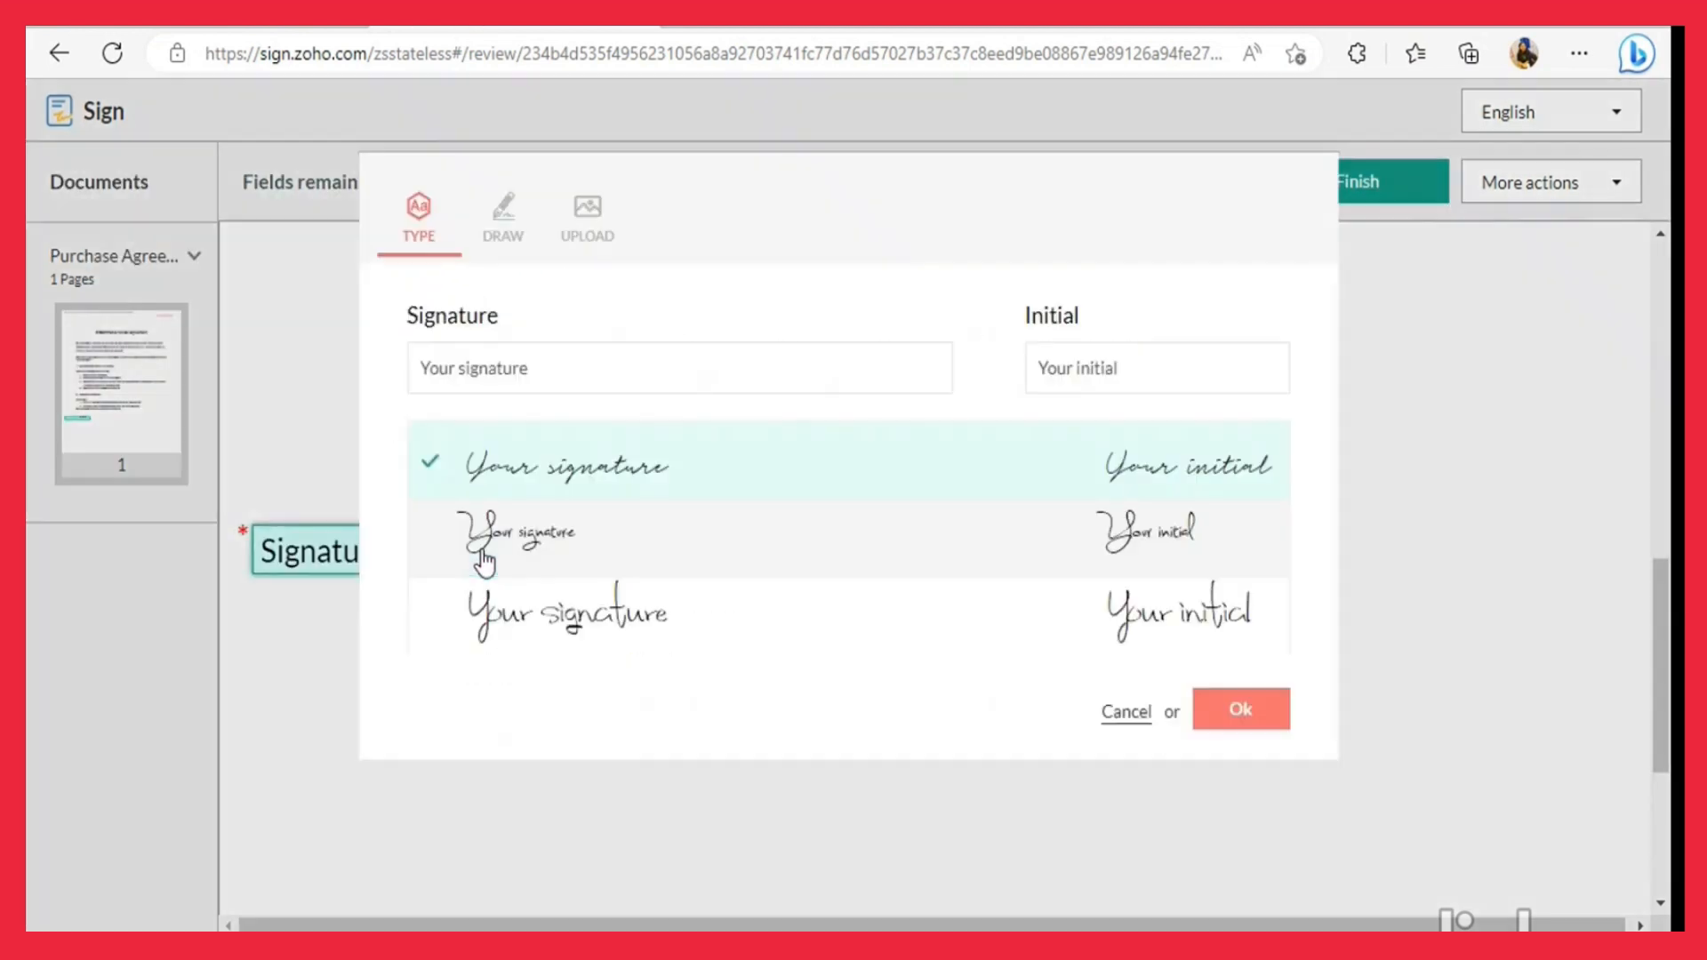
{"action": "left_click", "coordinate": [544, 358]}
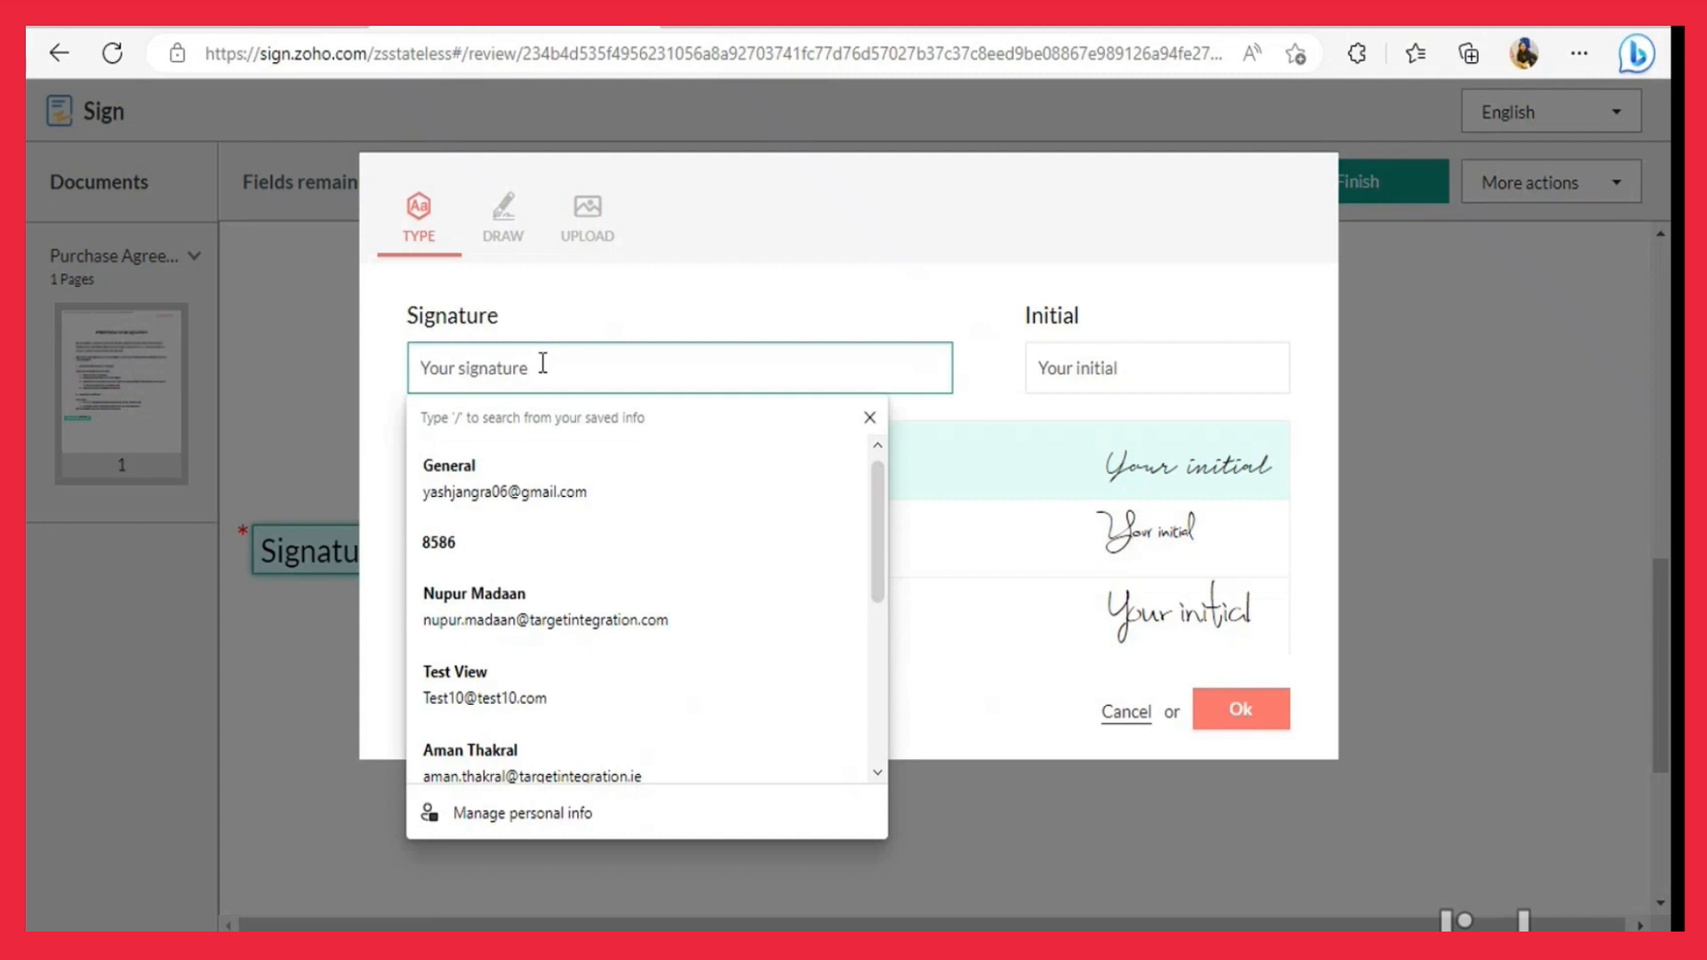
{"action": "type", "text": "Nancy"}
{"action": "left_click", "coordinate": [1241, 708]}
{"action": "left_click", "coordinate": [1364, 189]}
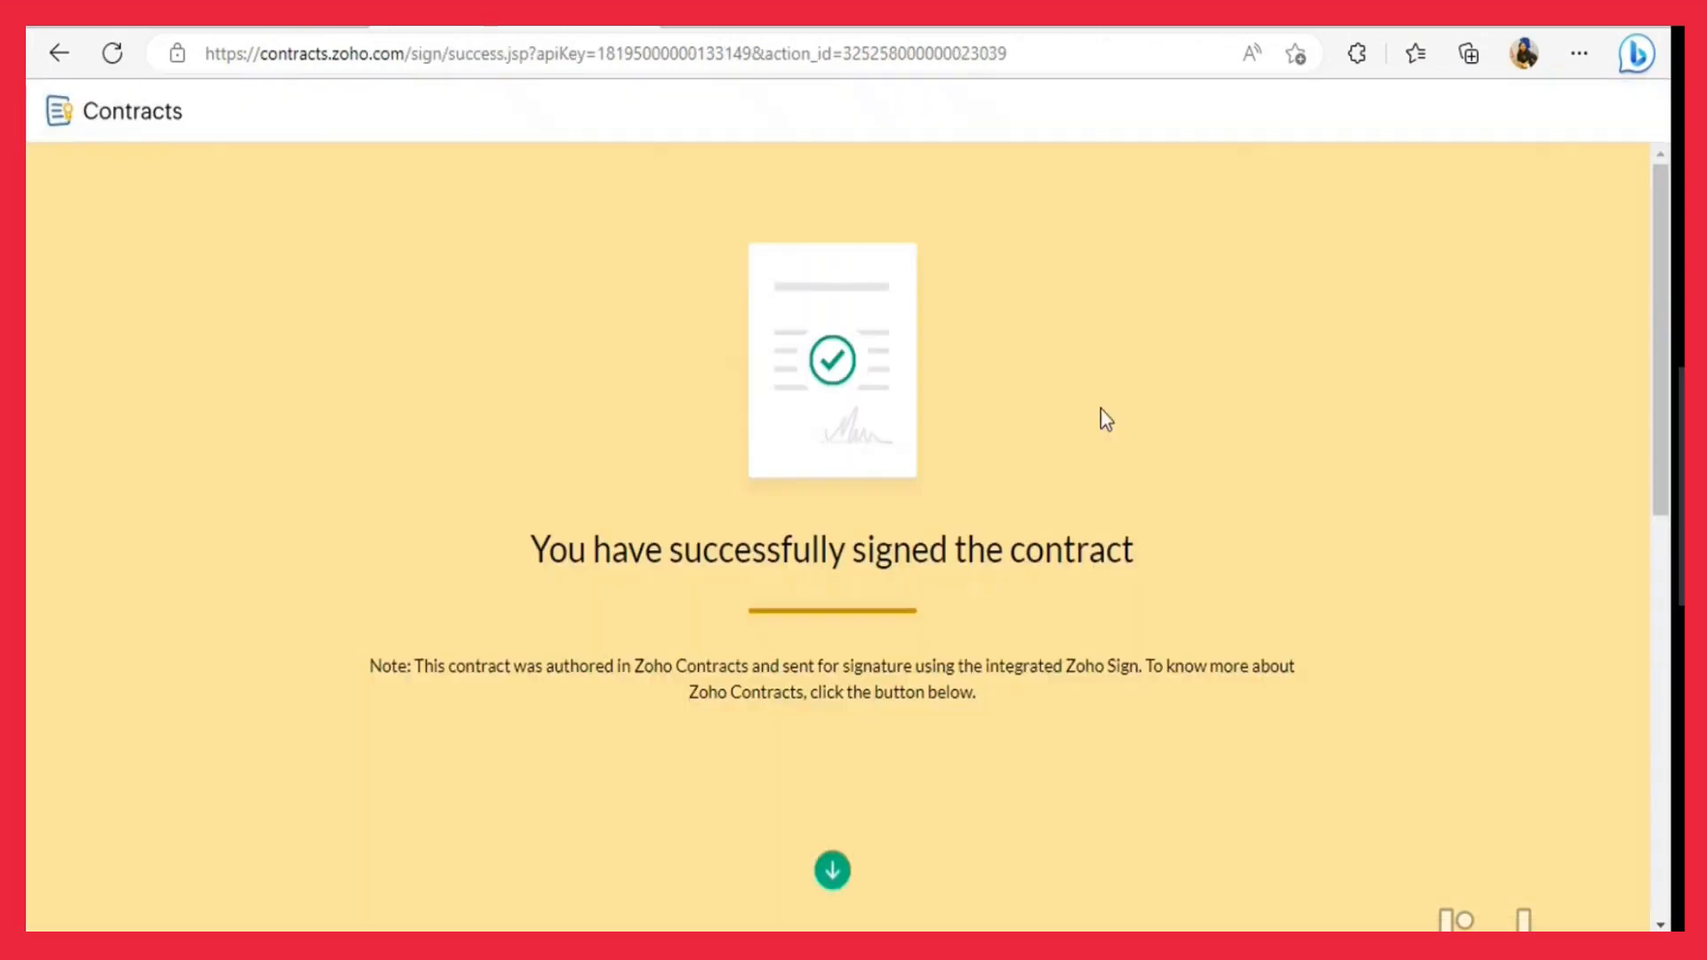
In Chrome's Gmail tab, open the latest Purchase Agreement request and start signing as the second party.
{"action": "mouse_move", "coordinate": [816, 955]}
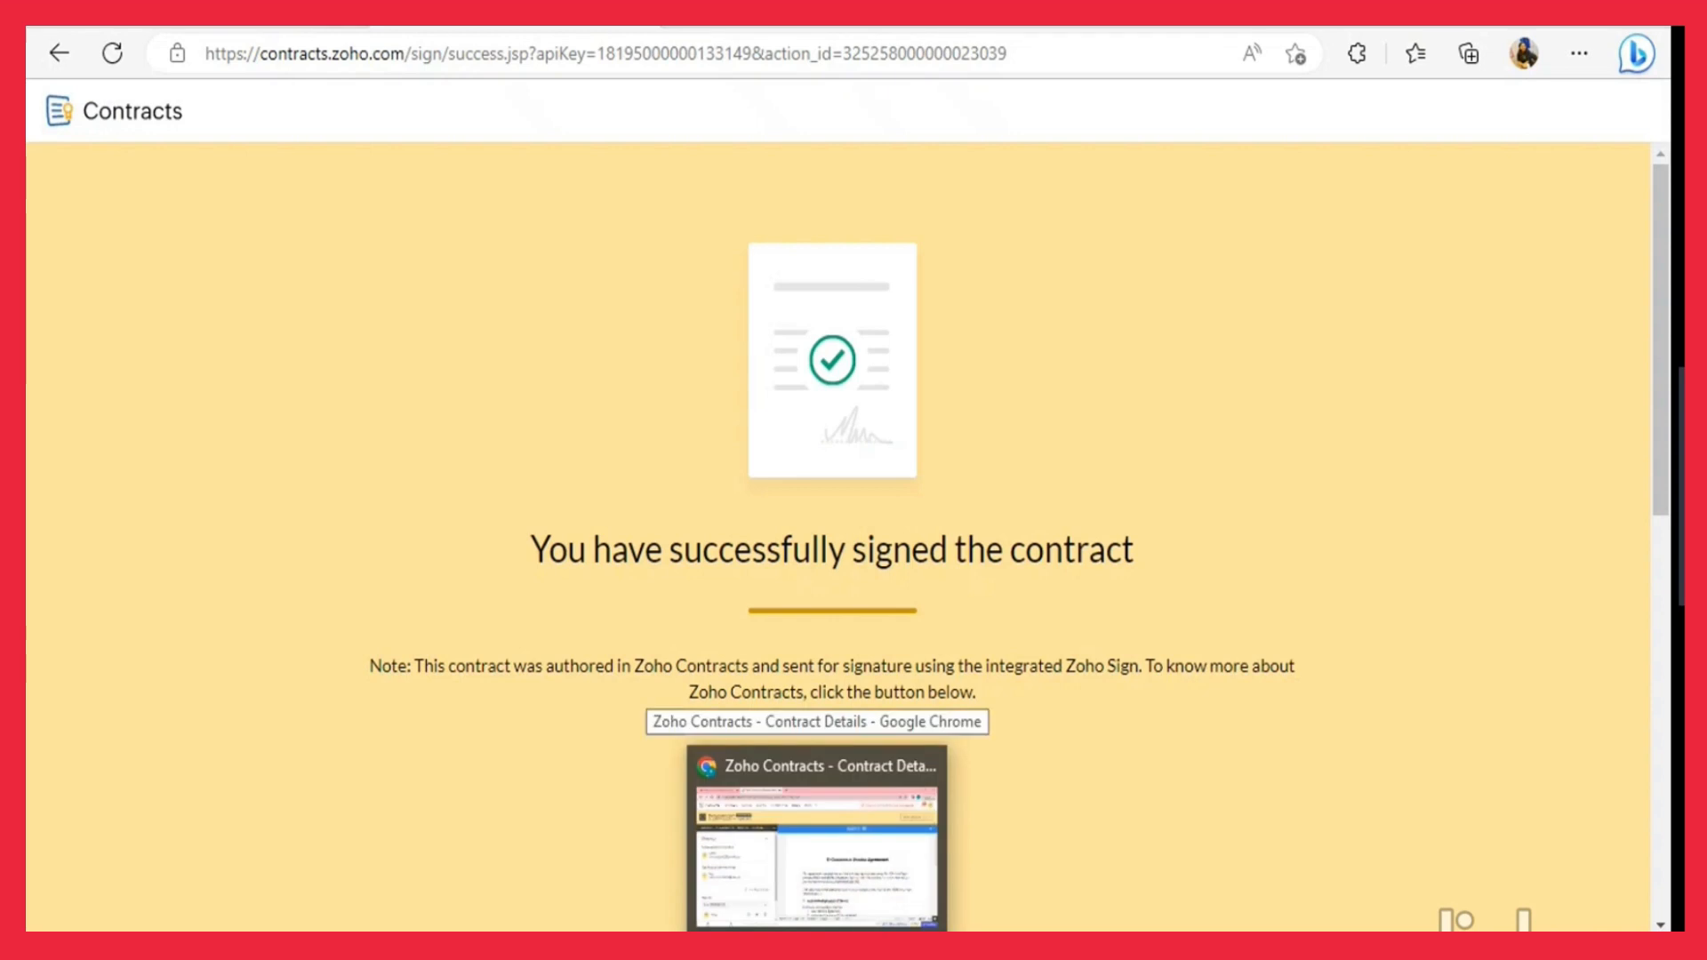
{"action": "left_click", "coordinate": [816, 844]}
{"action": "left_click", "coordinate": [222, 38]}
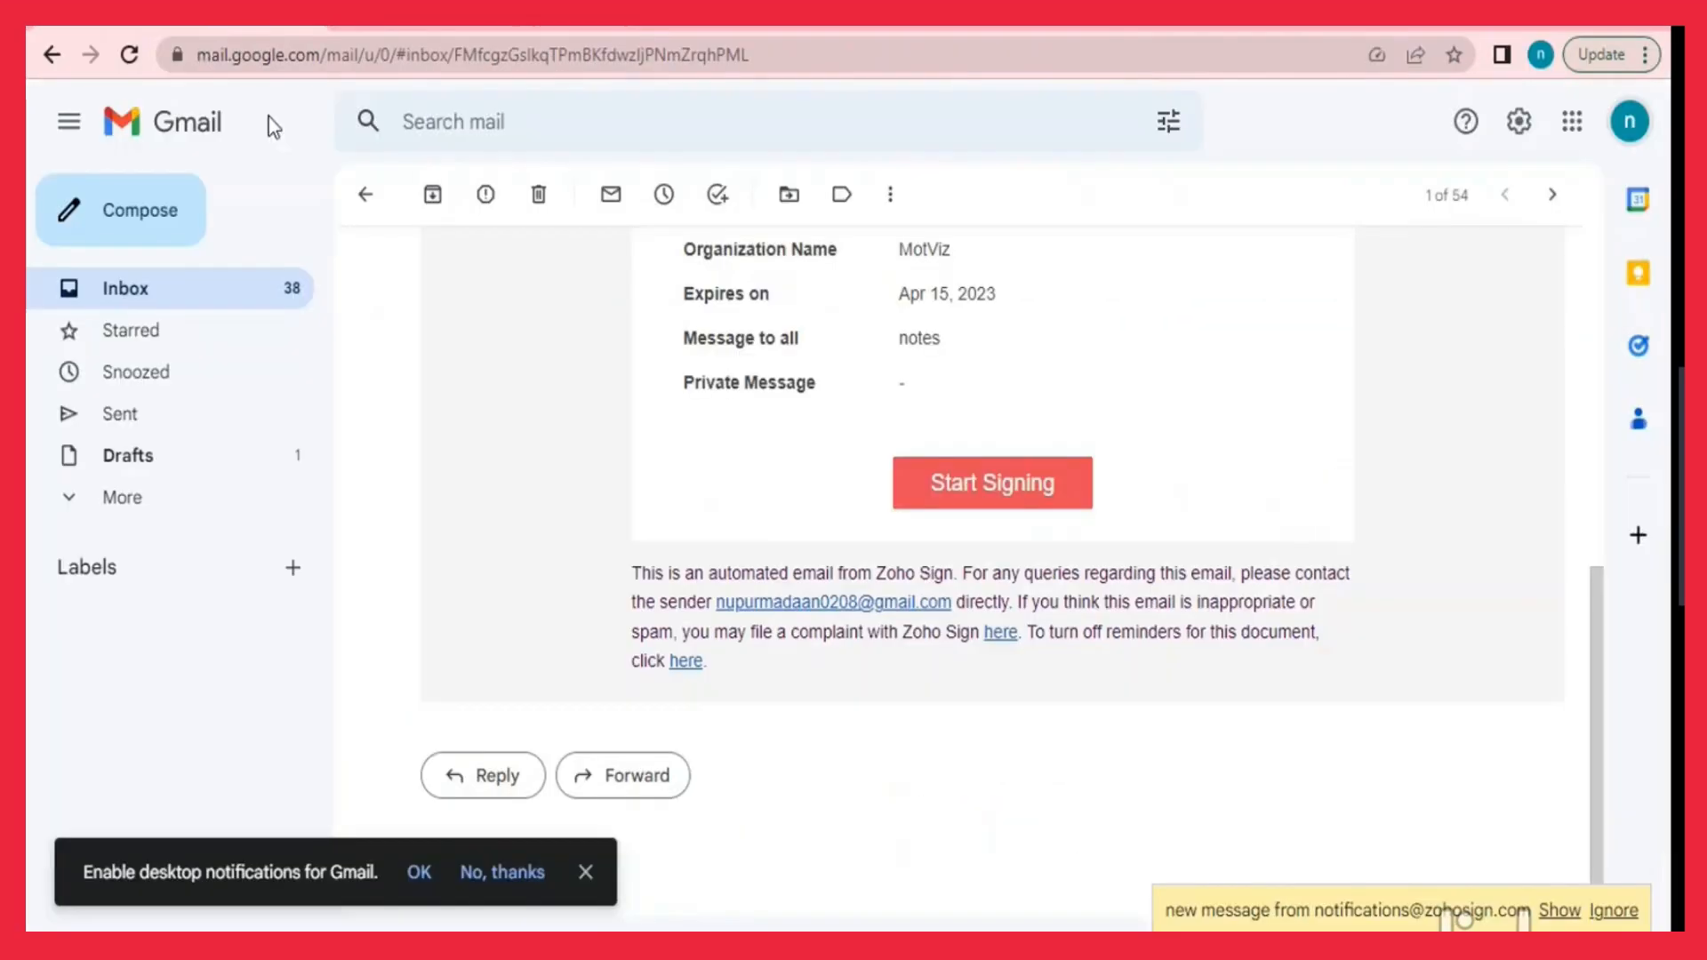
{"action": "left_click", "coordinate": [258, 283]}
{"action": "left_click", "coordinate": [551, 331]}
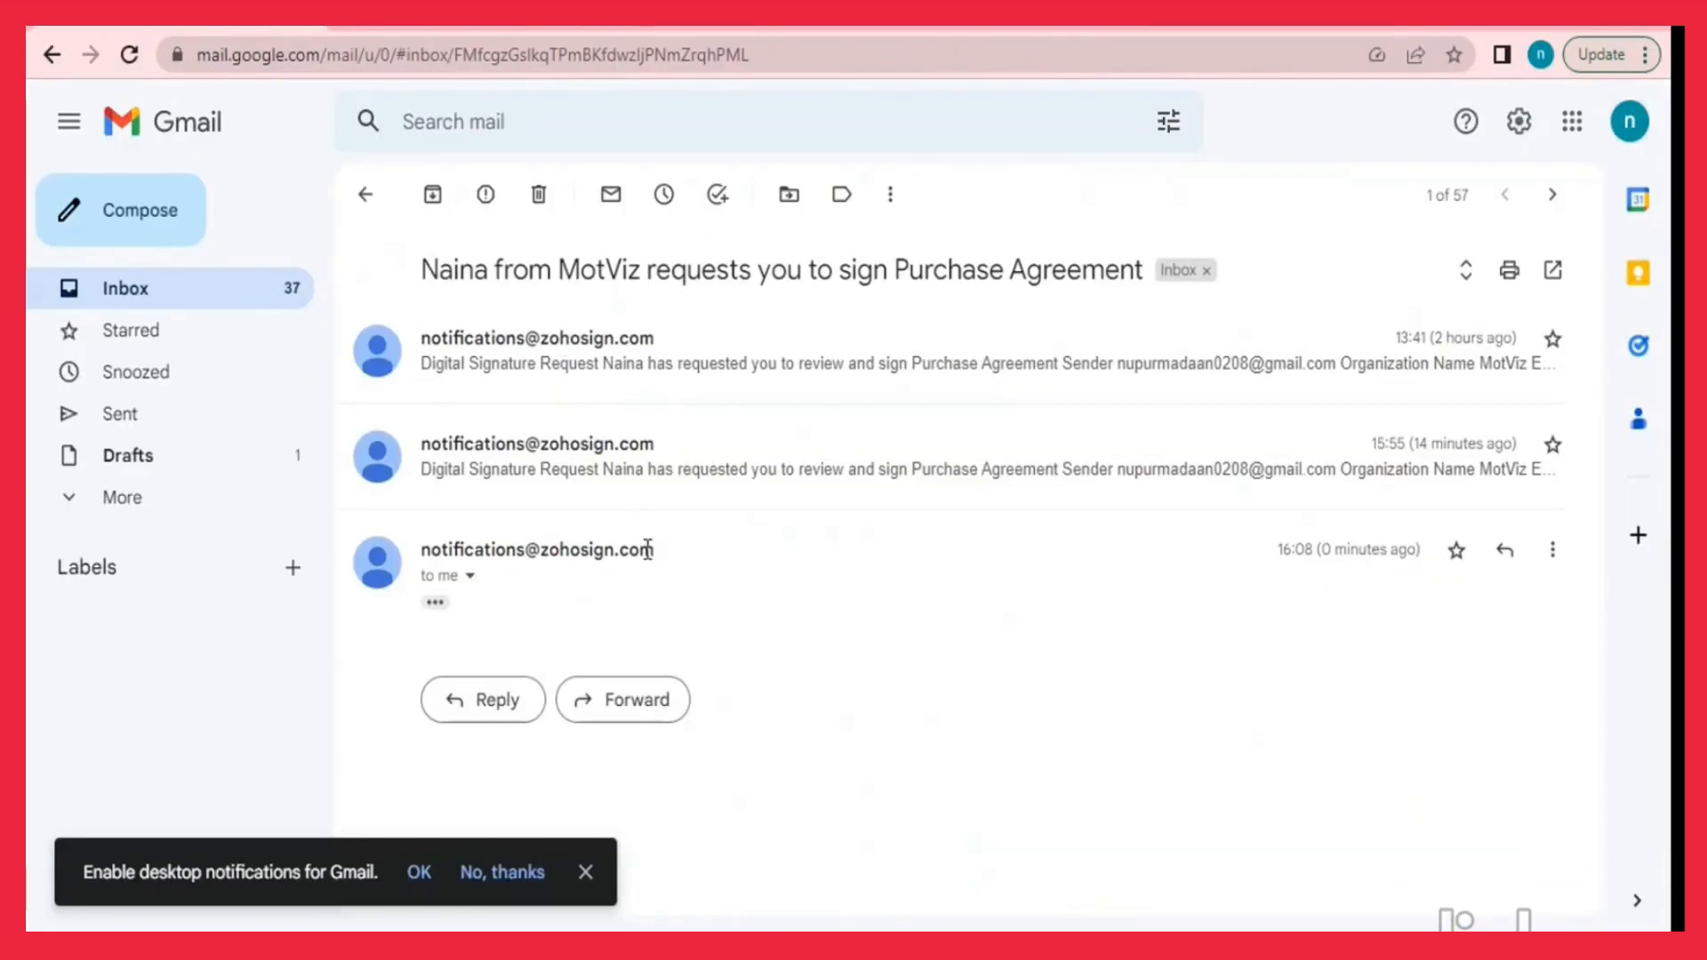
{"action": "left_click", "coordinate": [435, 602]}
{"action": "scroll", "coordinate": [916, 693], "scroll_direction": "down", "scroll_amount": 5}
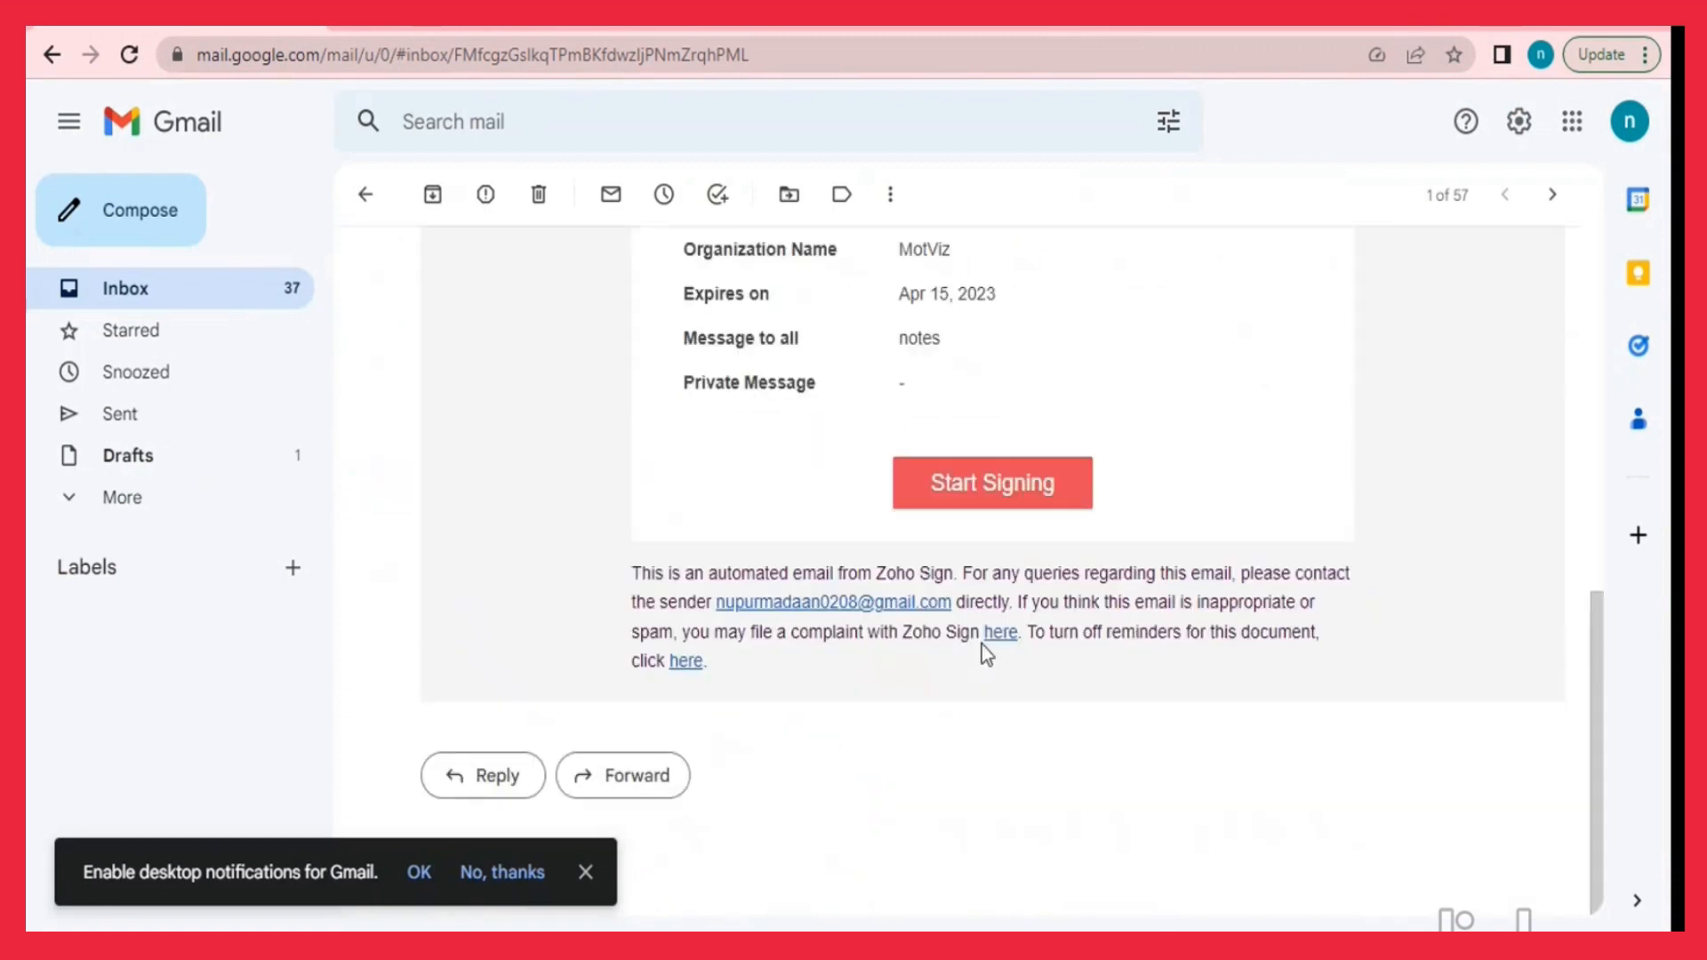
{"action": "left_click", "coordinate": [984, 481]}
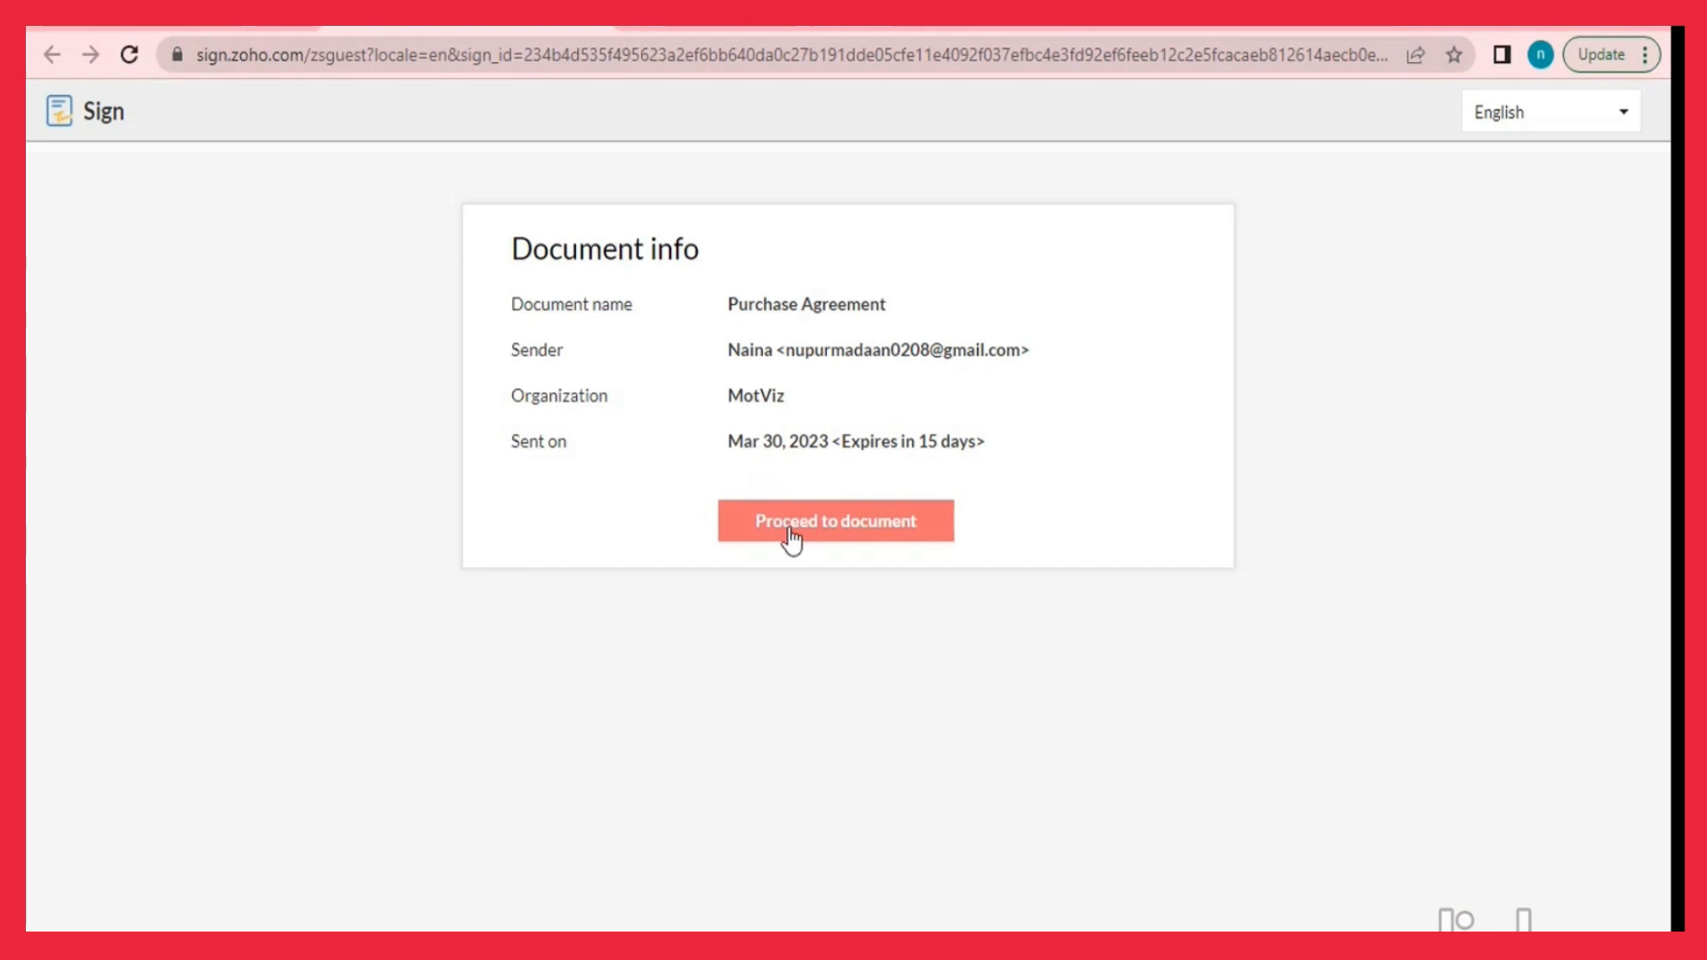
As the second signer, accept the disclosure, sign the remaining Signature field, and finish.
{"action": "left_click", "coordinate": [786, 527]}
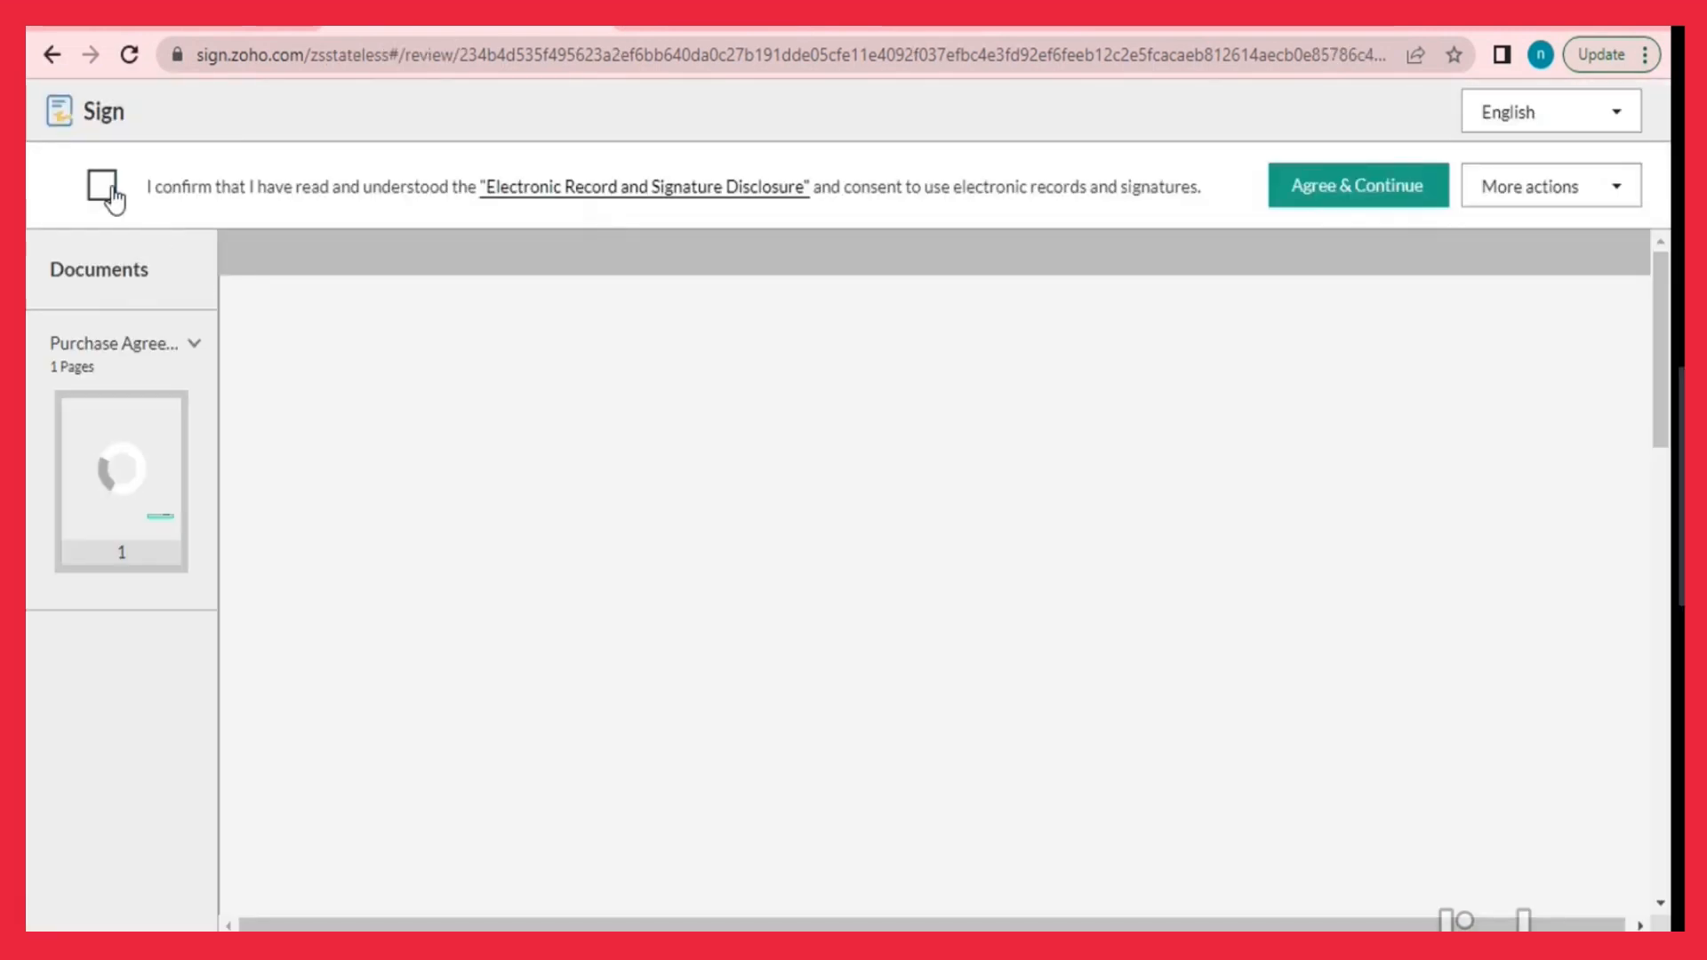
{"action": "left_click", "coordinate": [103, 186]}
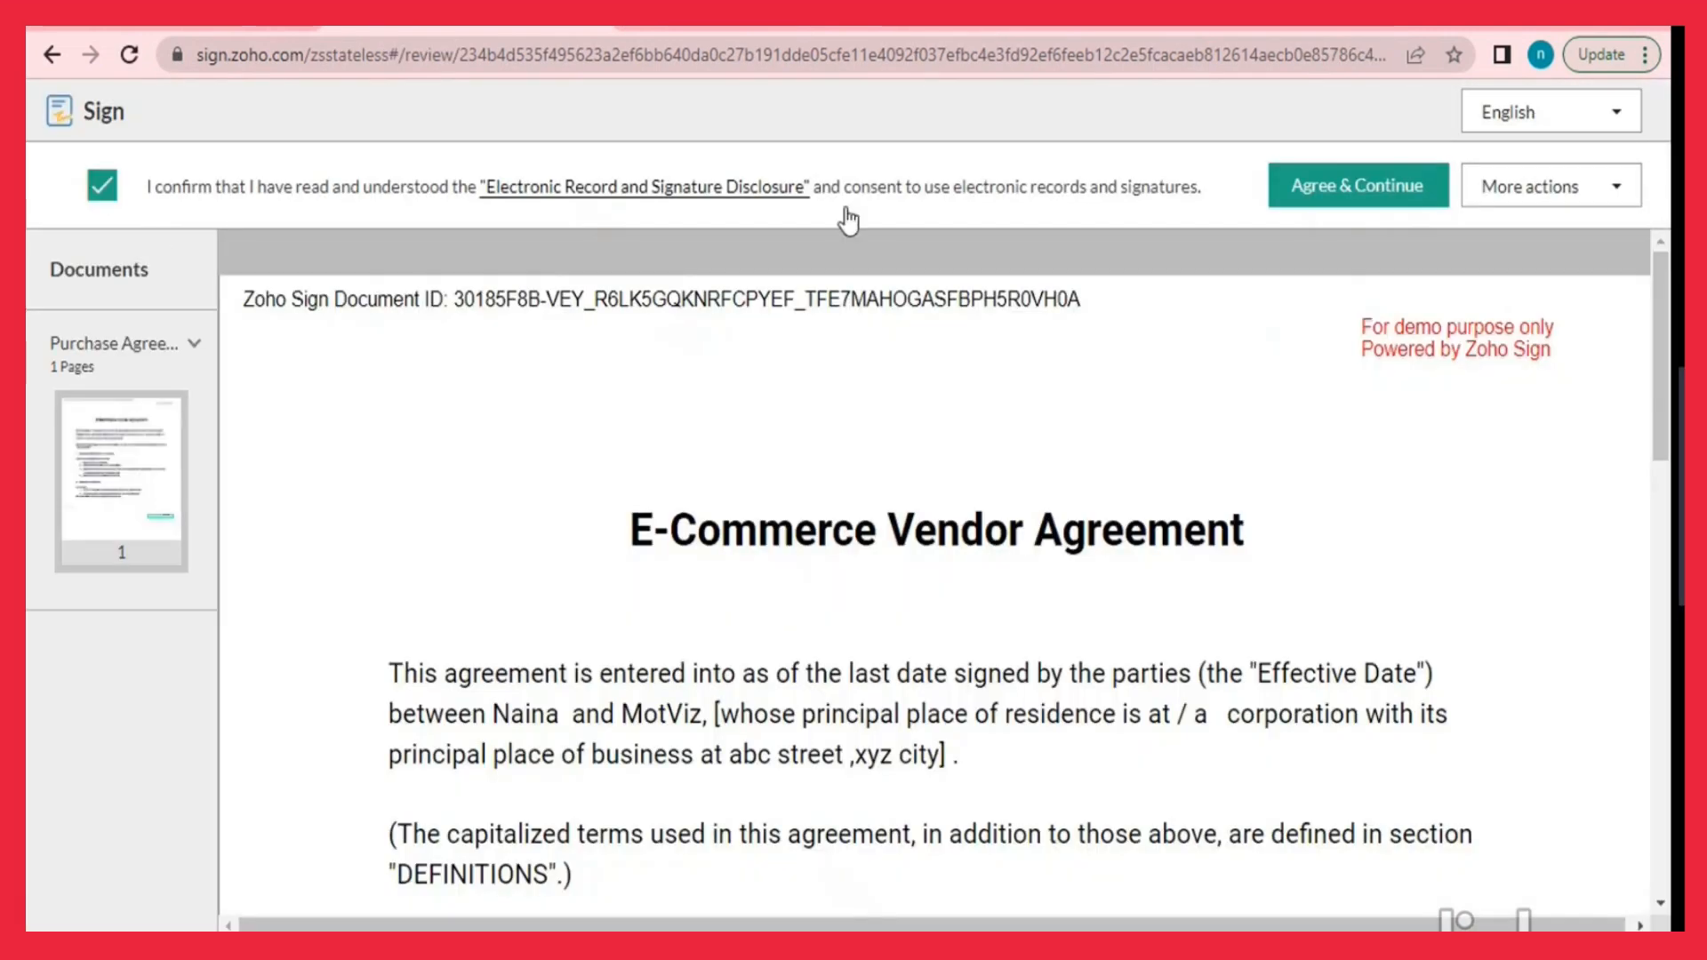
{"action": "left_click", "coordinate": [1334, 189]}
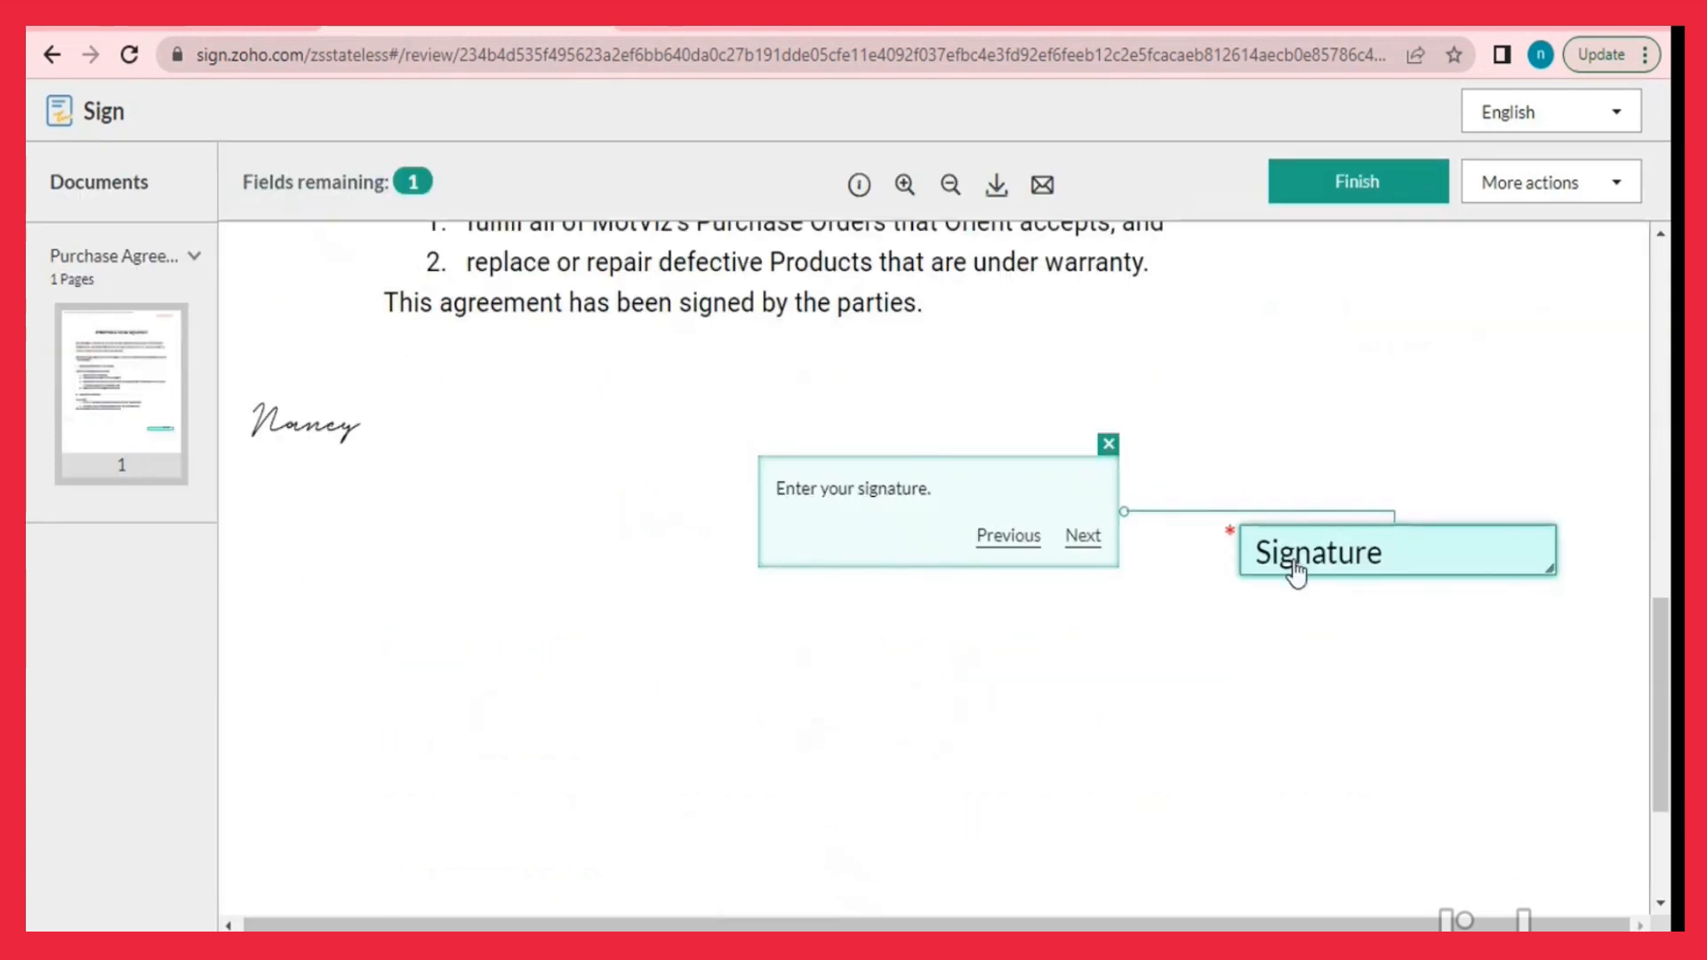
{"action": "left_click", "coordinate": [1296, 573]}
{"action": "left_click", "coordinate": [1365, 190]}
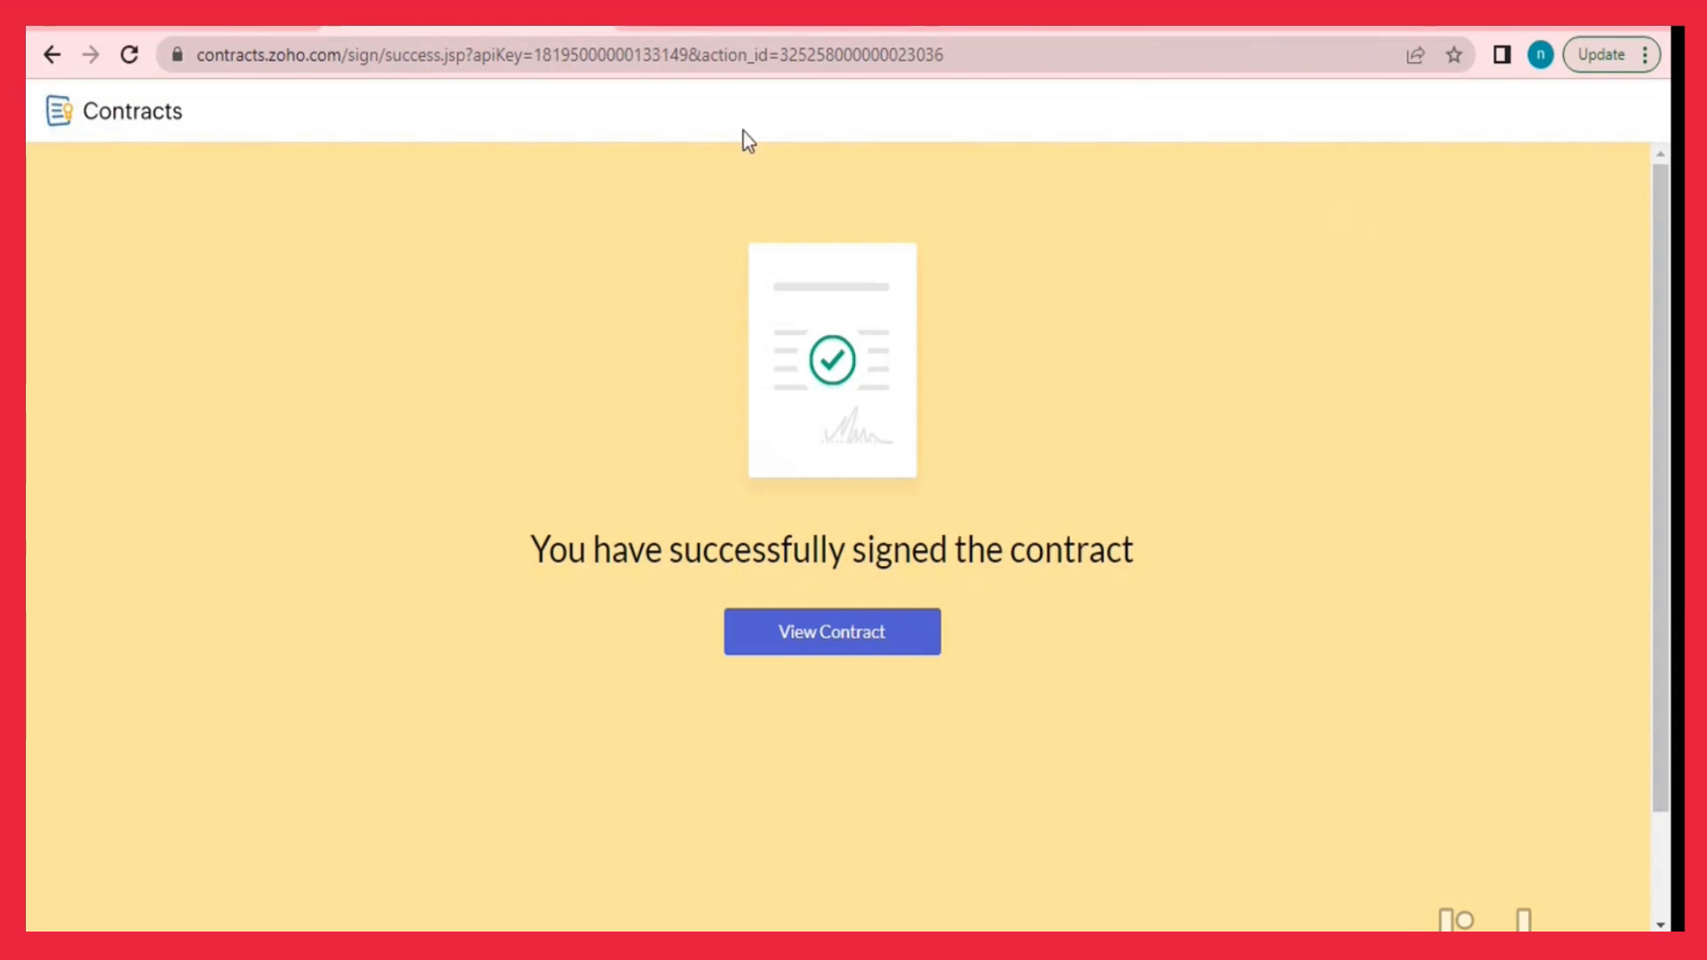
View the signed contract, then open My Contracts to see the Purchase Agreement listed as Active.
{"action": "left_click", "coordinate": [813, 627]}
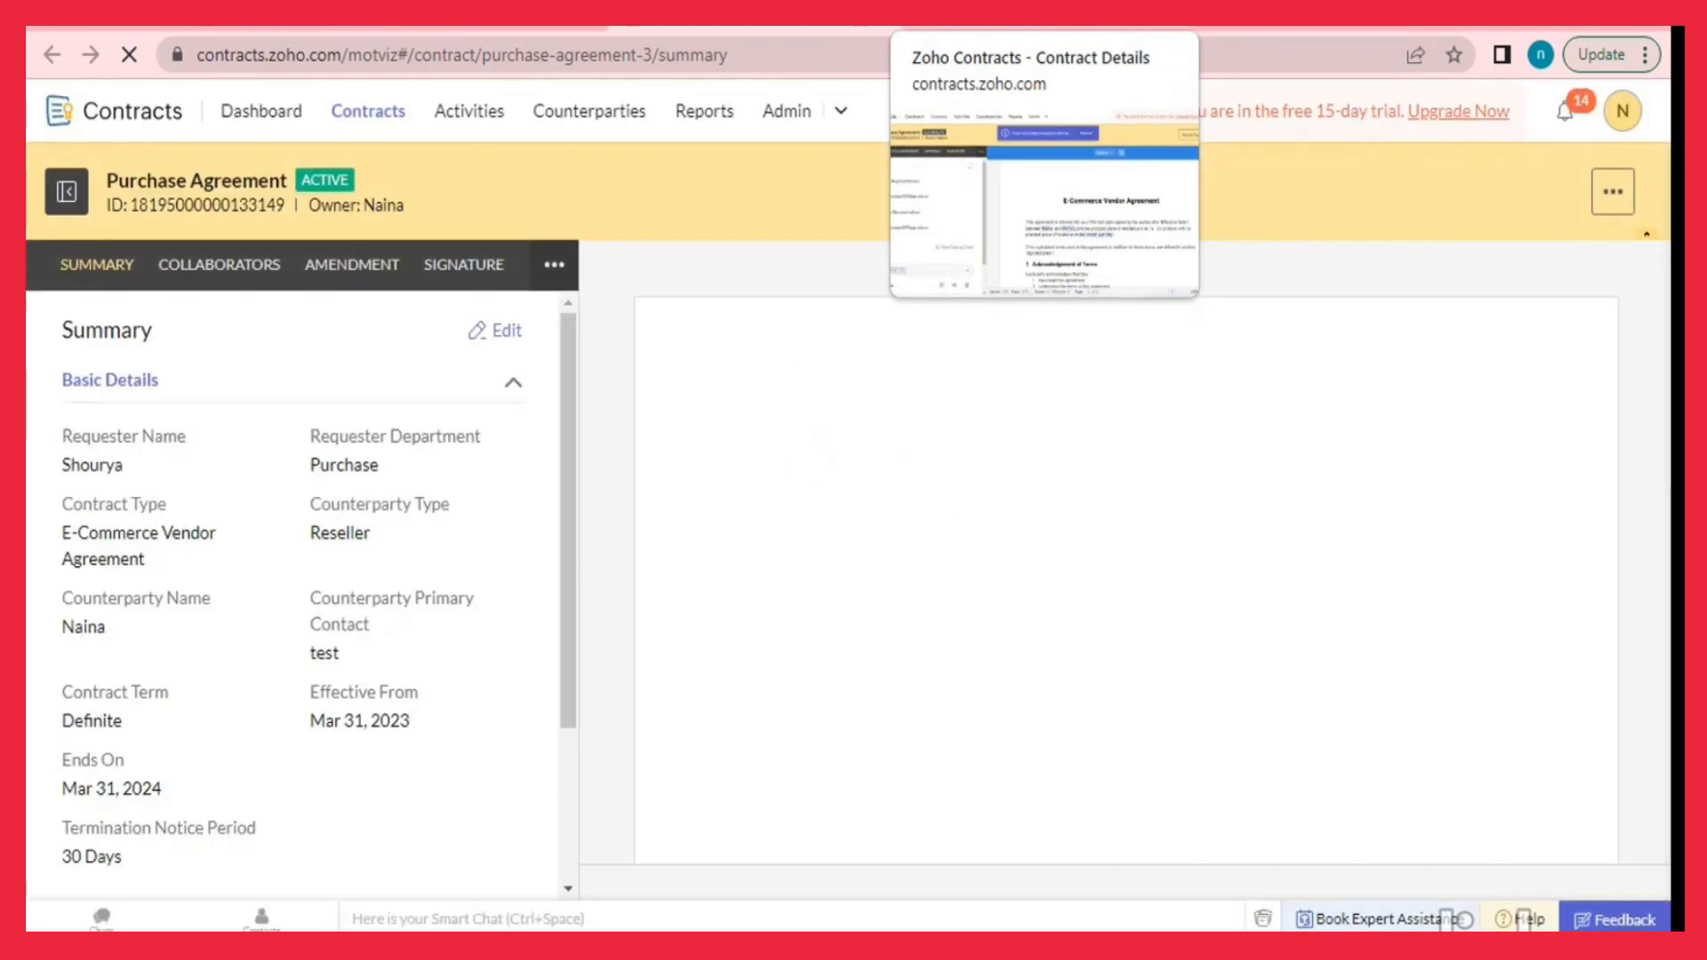
{"action": "left_click", "coordinate": [335, 117]}
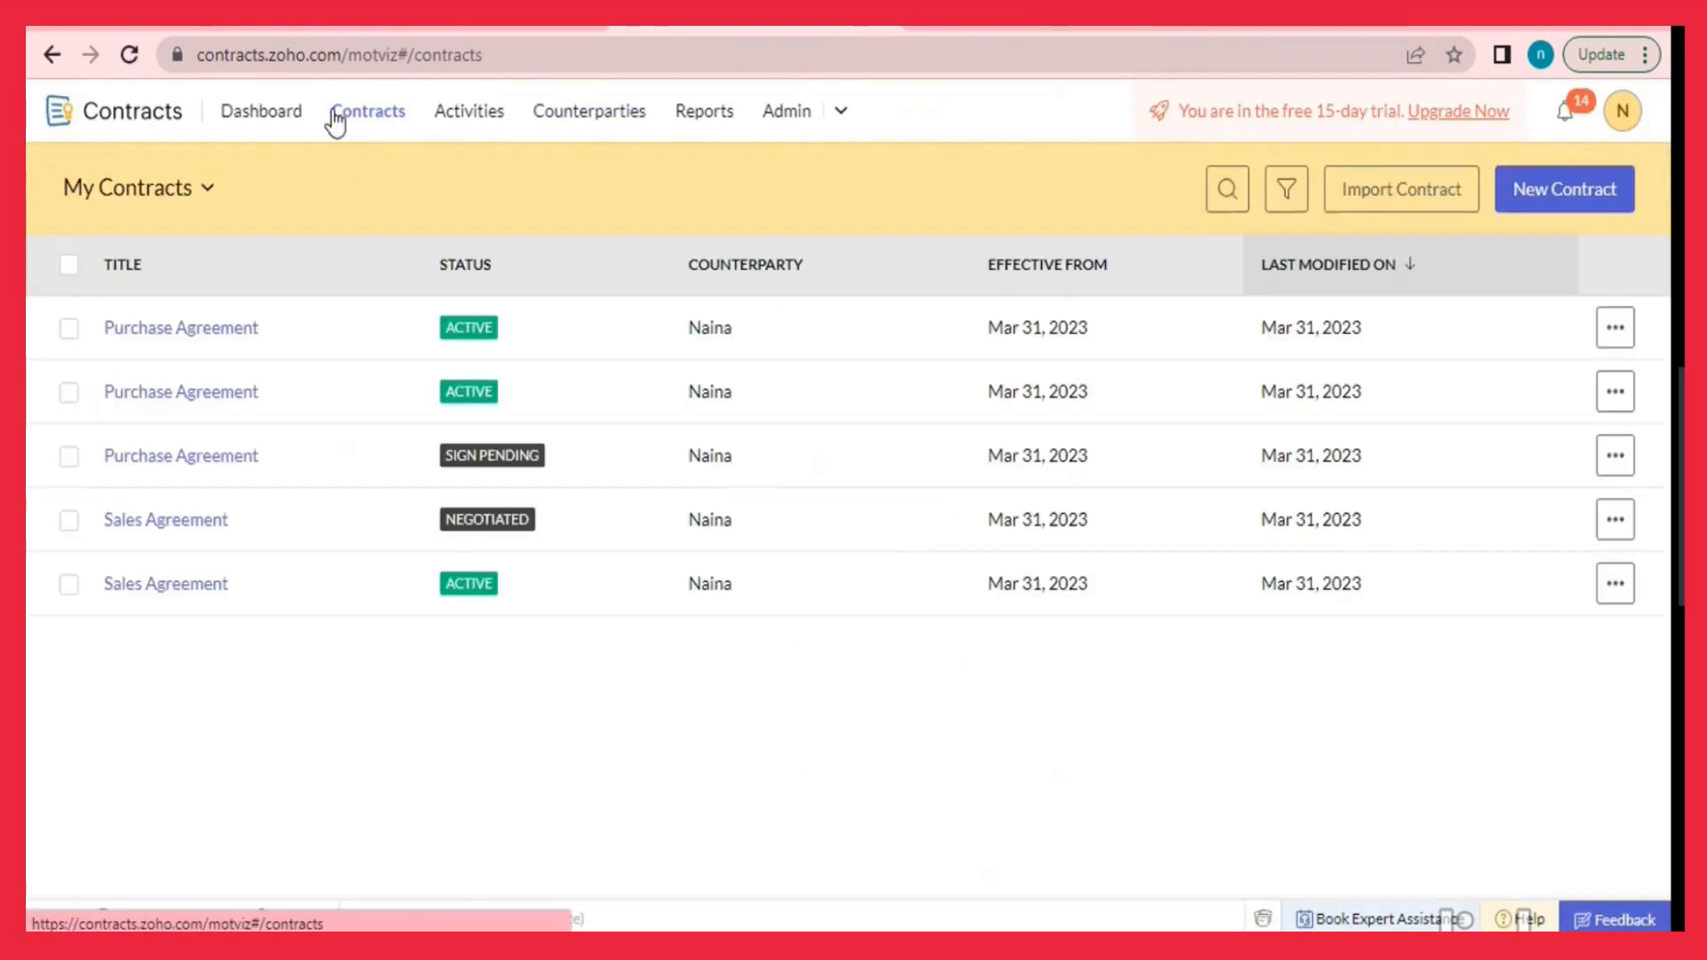